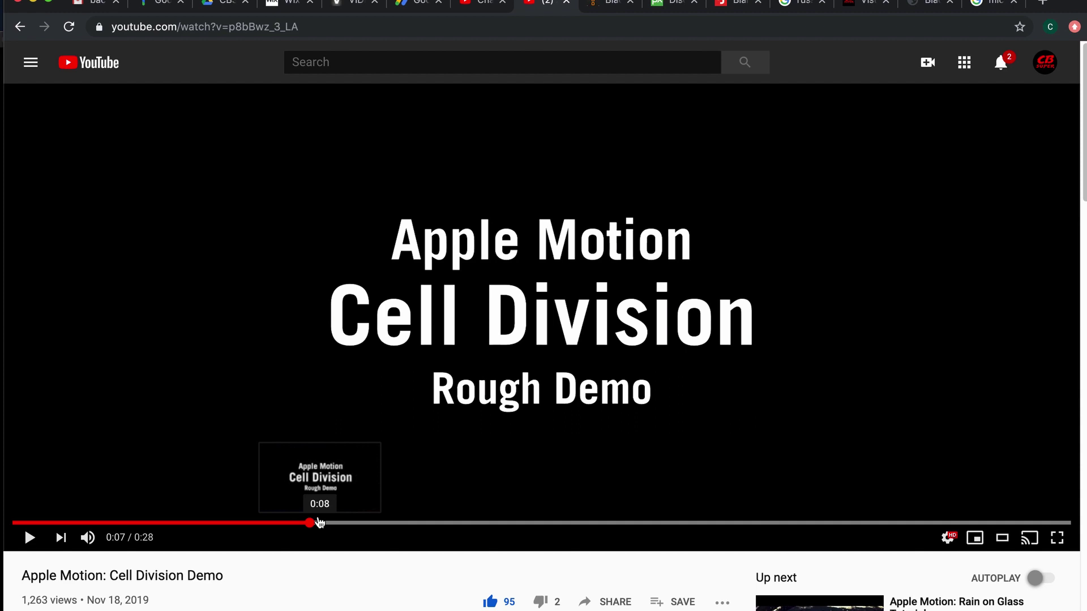
Step: Play the Cell Division demo video, pausing during the split, and scrub back to an earlier moment
click(30, 539)
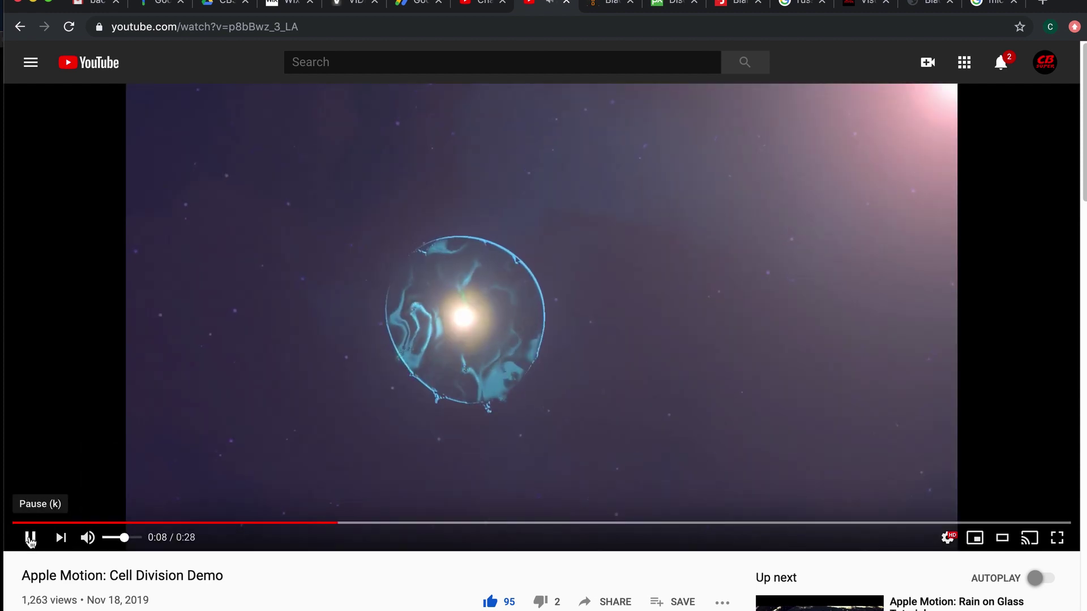
click(30, 539)
click(30, 539)
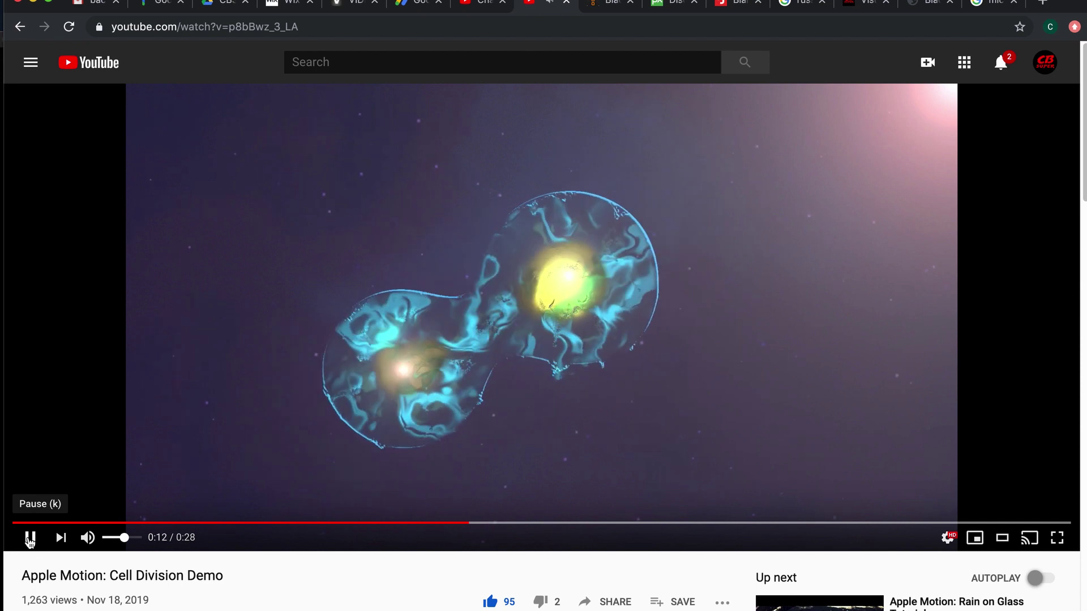
click(30, 539)
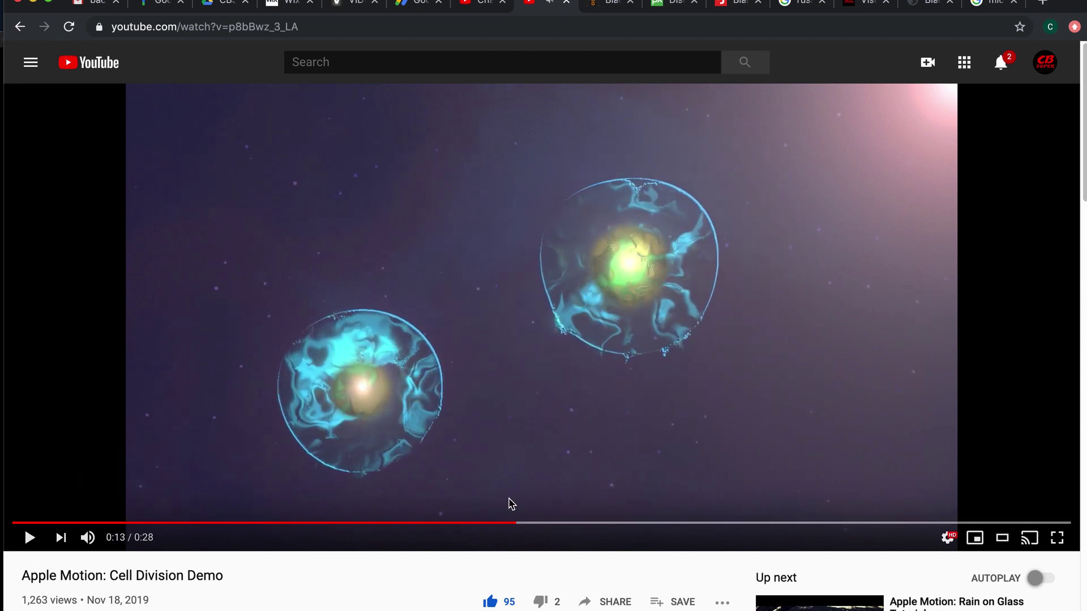
drag(497, 523, 446, 523)
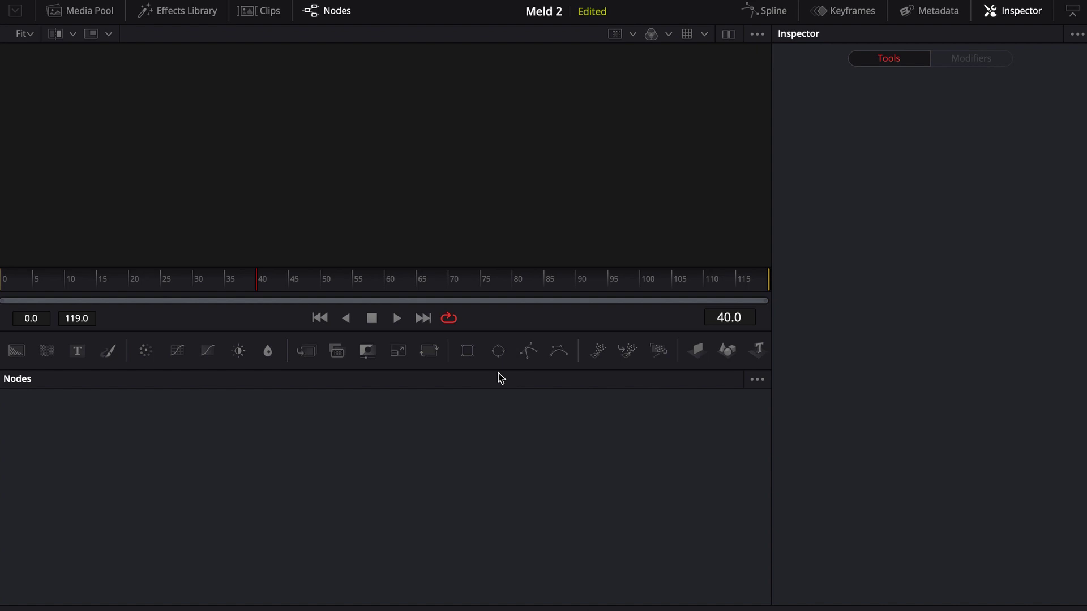
Step: Switch to DaVinci Resolve's Fusion page, add two chained Ellipse masks, display Ellipse2 in the viewer and enlarge the viewer area
click(498, 352)
click(498, 352)
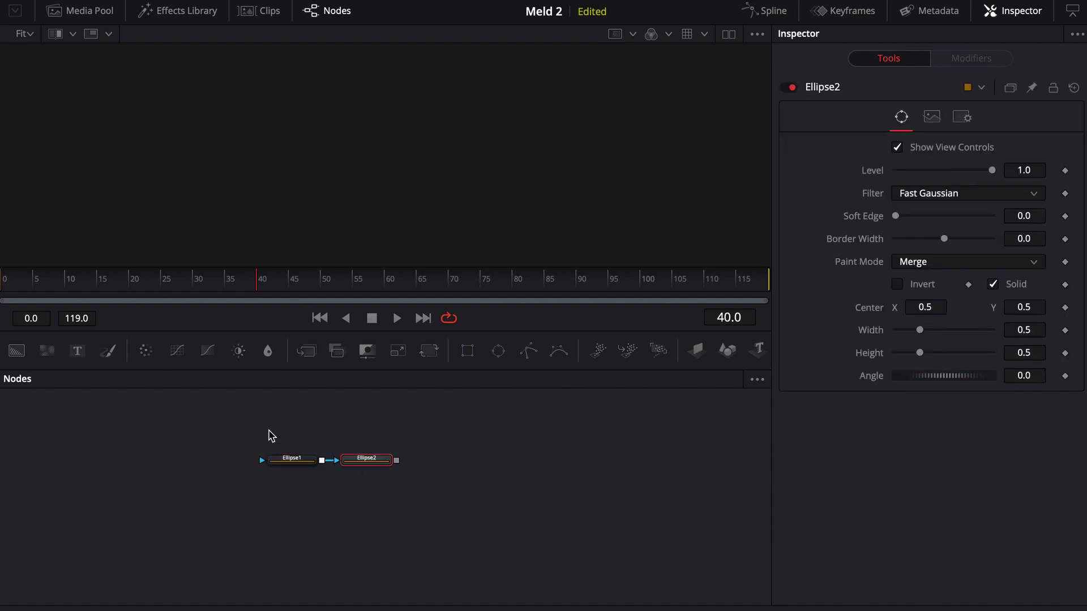
drag(270, 432, 373, 195)
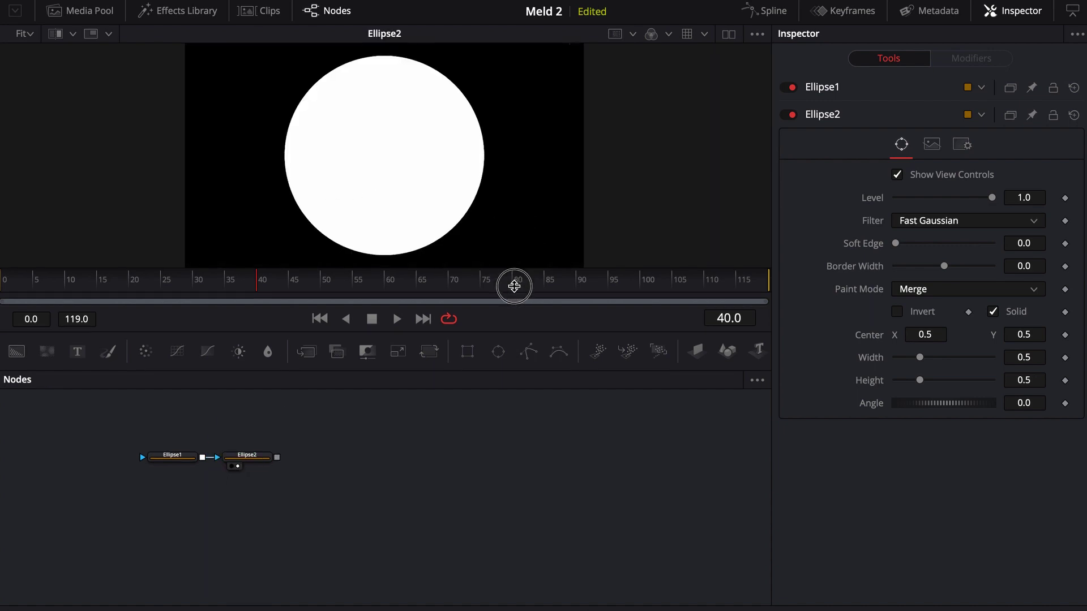
drag(514, 278, 508, 351)
Step: Shrink both ellipses evenly, Ellipse1 to a width and height of about 0.304 and Ellipse2 to about 0.302
click(170, 544)
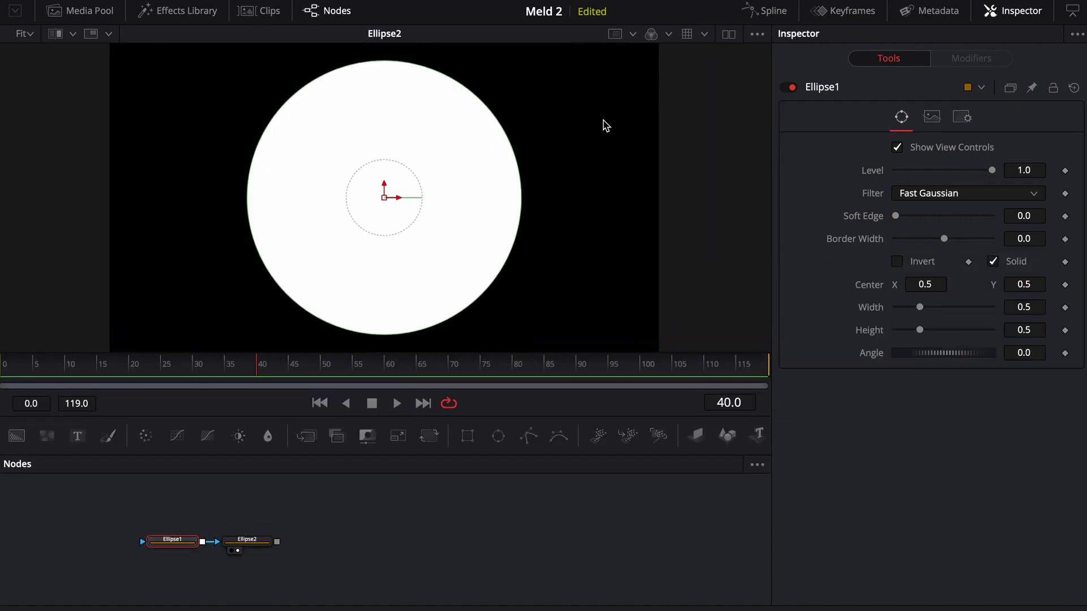
drag(458, 89, 420, 123)
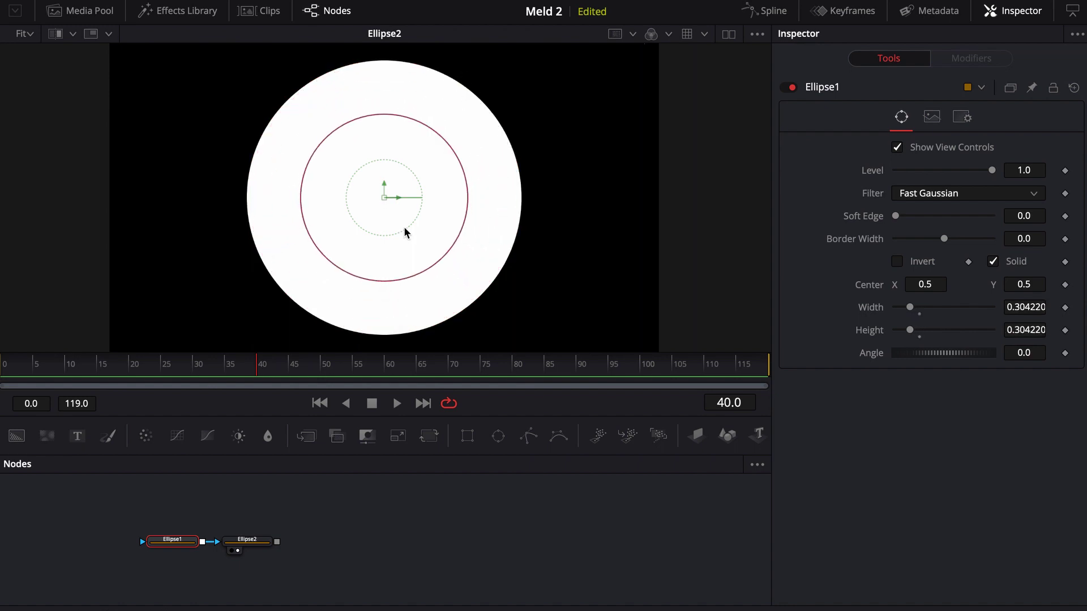
click(255, 545)
mouse_move(470, 92)
mouse_down()
mouse_move(426, 160)
mouse_move(435, 134)
mouse_up()
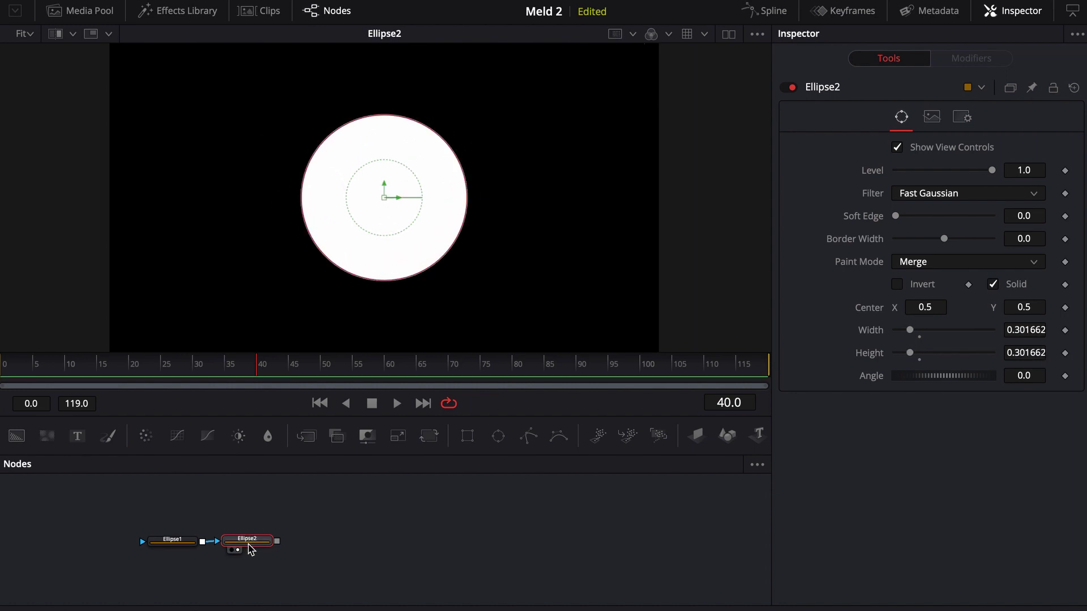
Step: Move Ellipse2 to the frame's upper left at about X 0.19, Y 0.69, and Ellipse1 to the lower right at about X 0.73, Y 0.36
drag(383, 199, 216, 138)
click(407, 273)
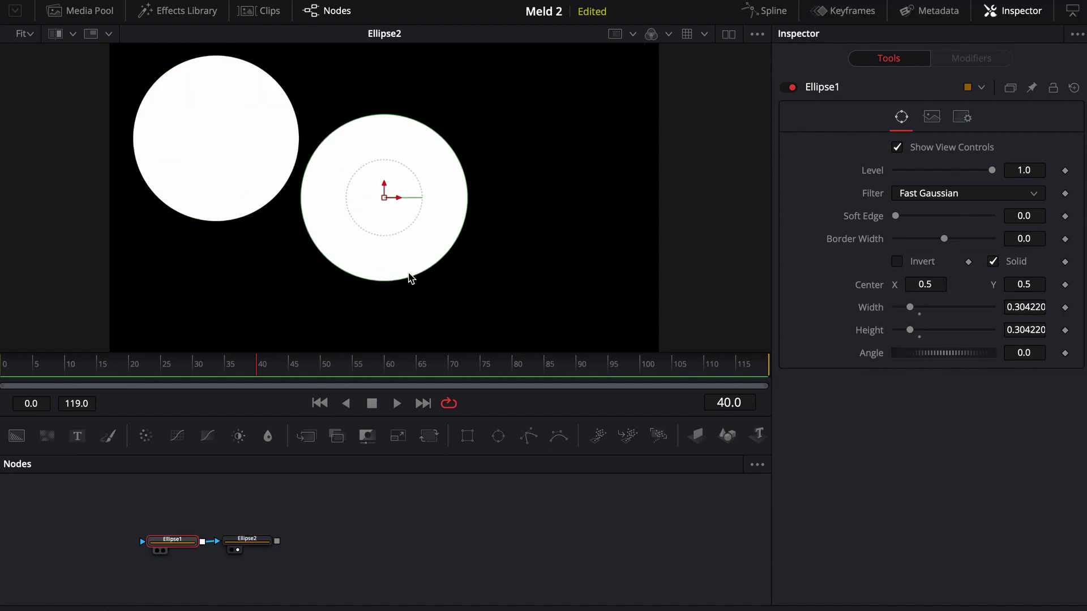
drag(383, 194, 511, 240)
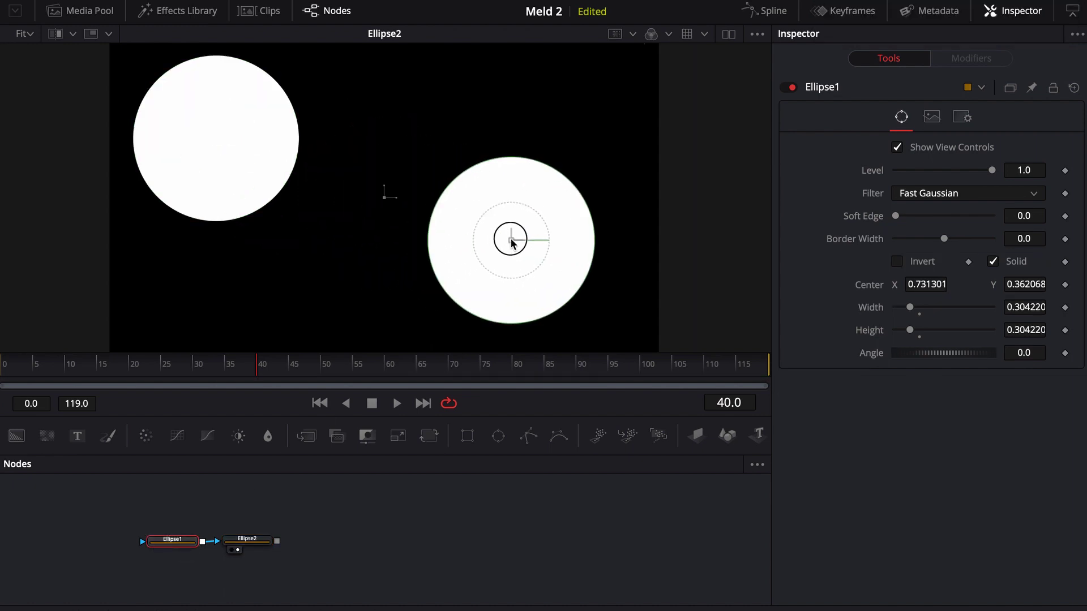
click(385, 494)
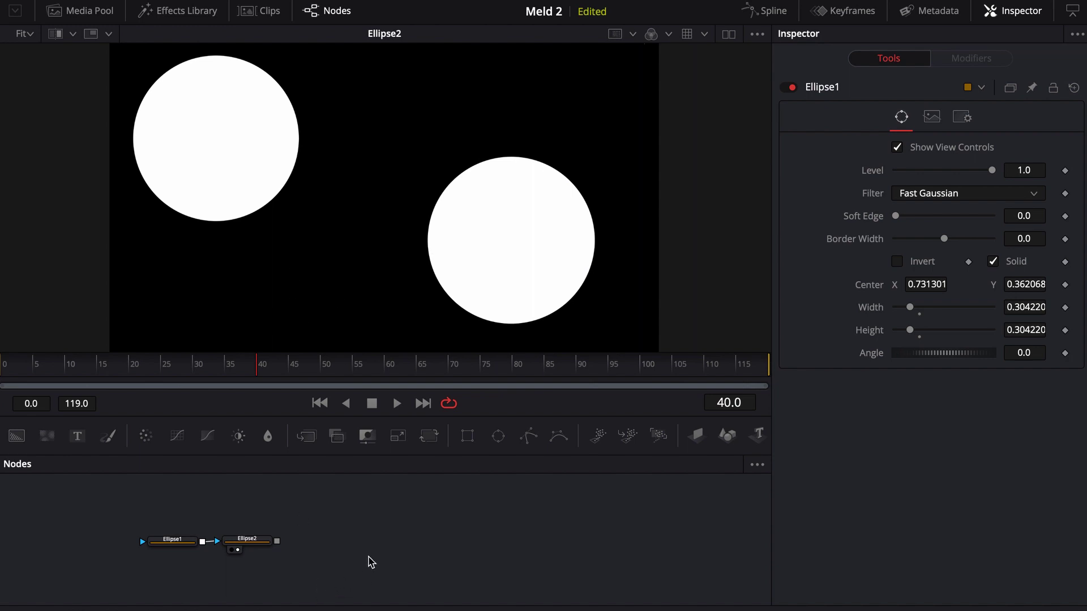
Step: Add a Gaussian Blur node after Ellipse2 and move it farther along the chain
click(252, 548)
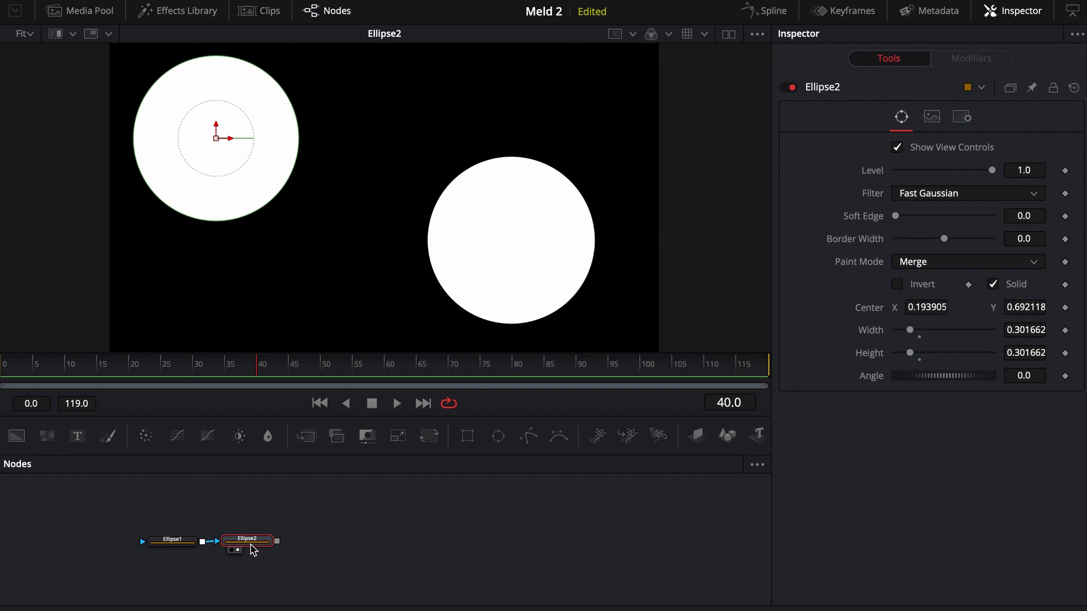
key(shift+space)
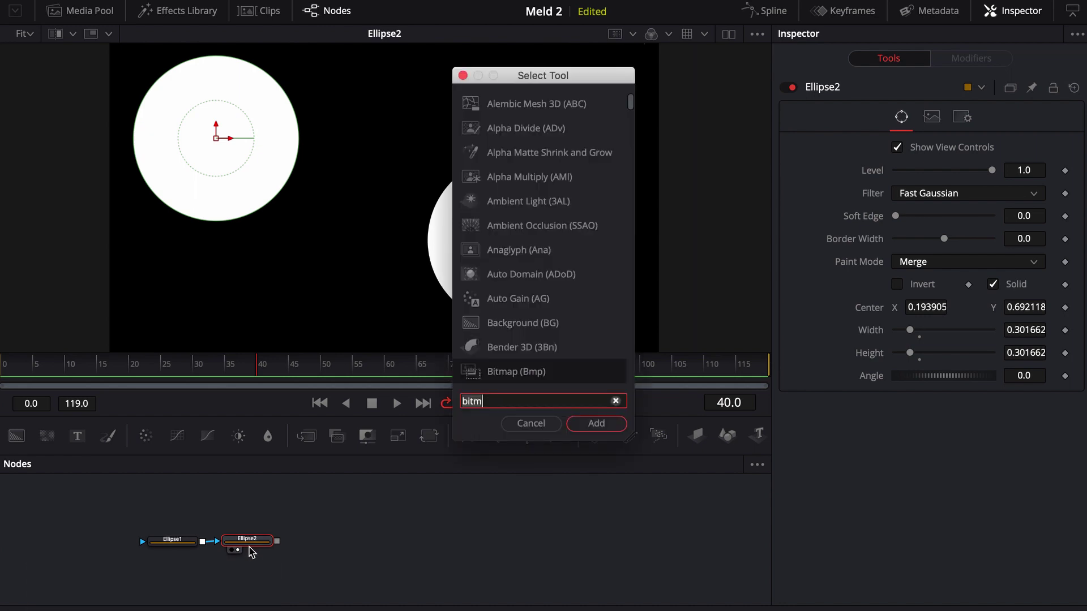
text(gua)
key(BackSpace)
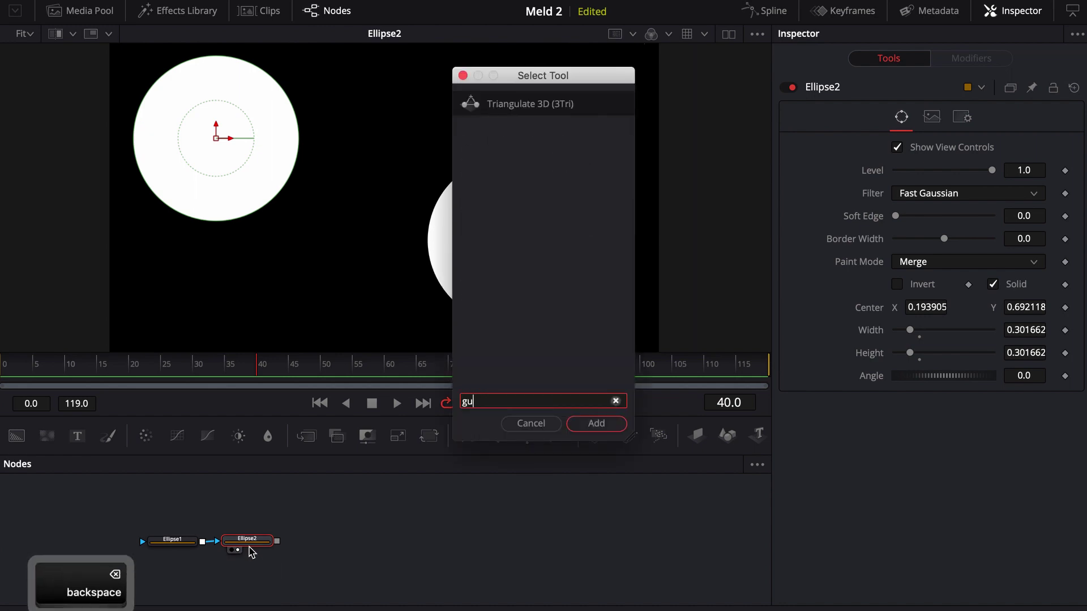
key(BackSpace)
text(au)
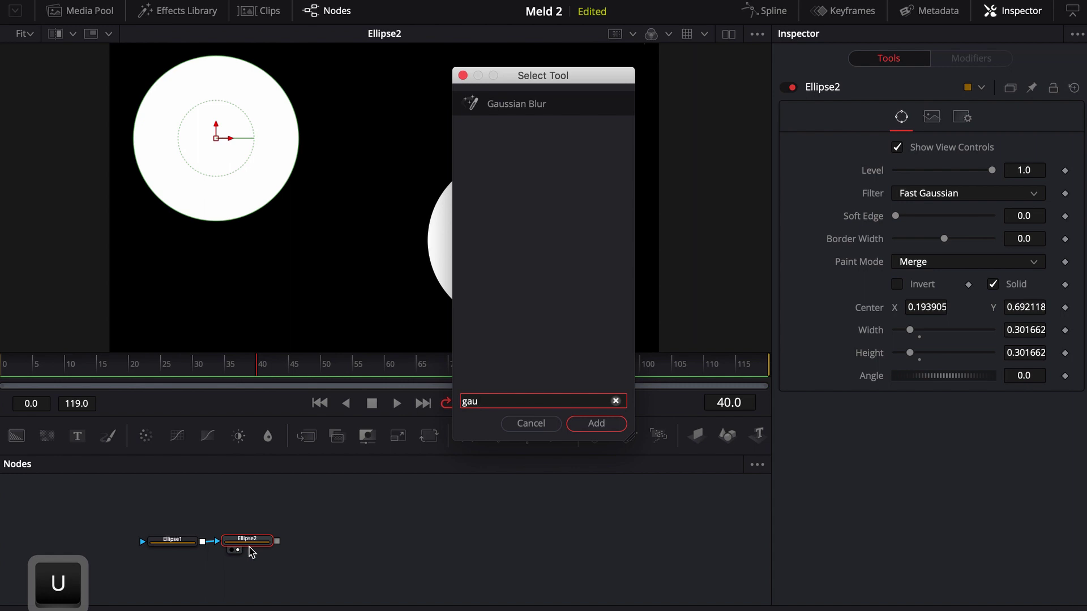
key(Return)
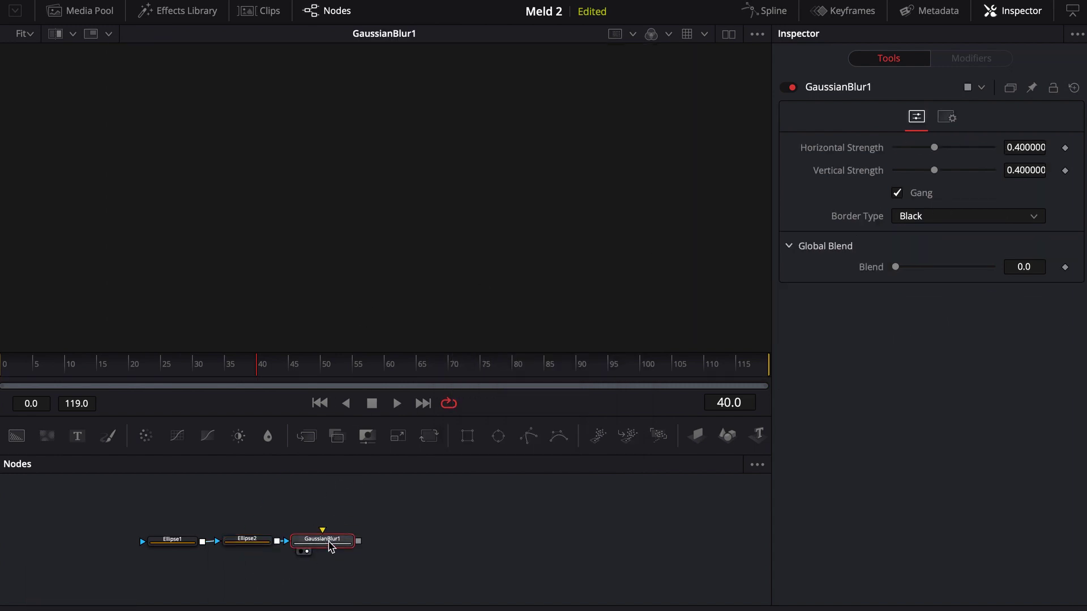
drag(330, 545, 376, 545)
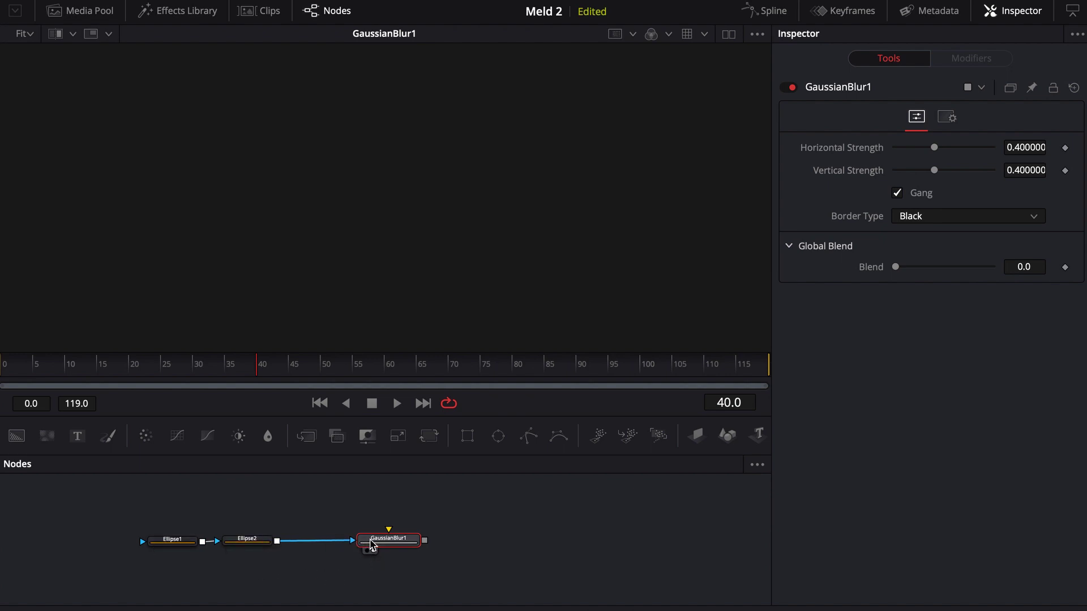
Step: Reconnect Ellipse2's output to the main image input of GaussianBlur1 instead of its mask input
drag(353, 543, 308, 560)
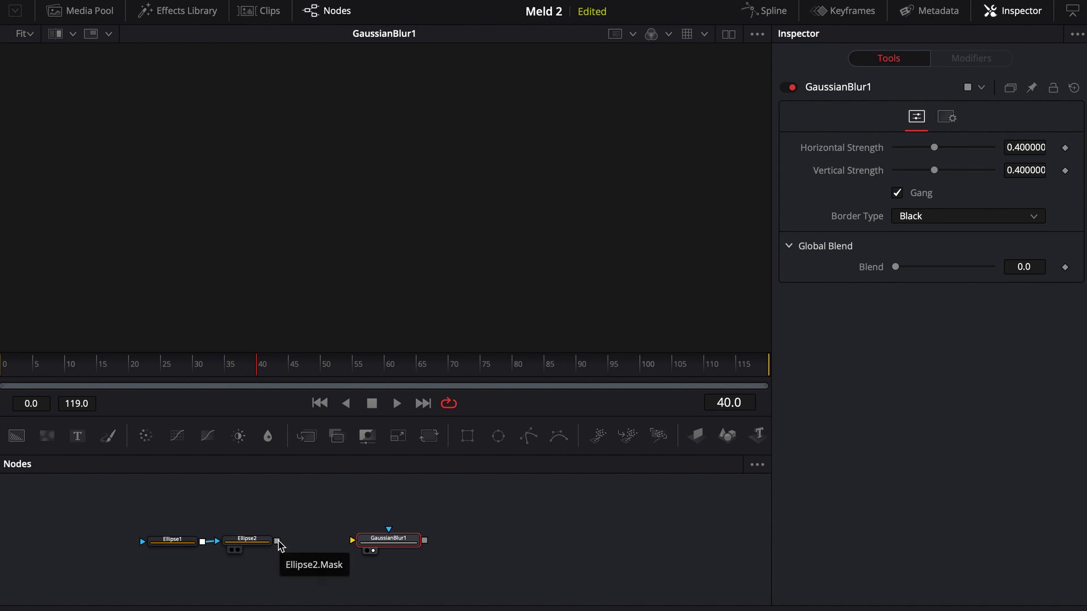
key(alt)
drag(277, 543, 372, 543)
click(405, 553)
mouse_move(336, 542)
mouse_down()
mouse_move(306, 571)
mouse_move(289, 542)
mouse_move(336, 542)
mouse_up()
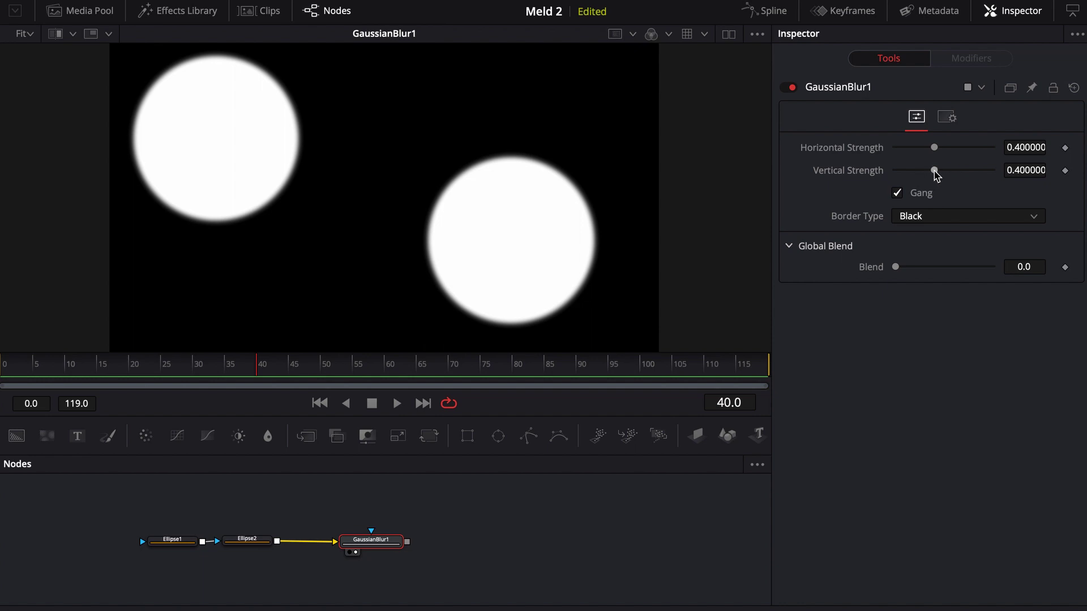
Step: Set the Gaussian Blur's horizontal and vertical strength to 1.0 and shift the node chain to make room
drag(934, 169, 1062, 173)
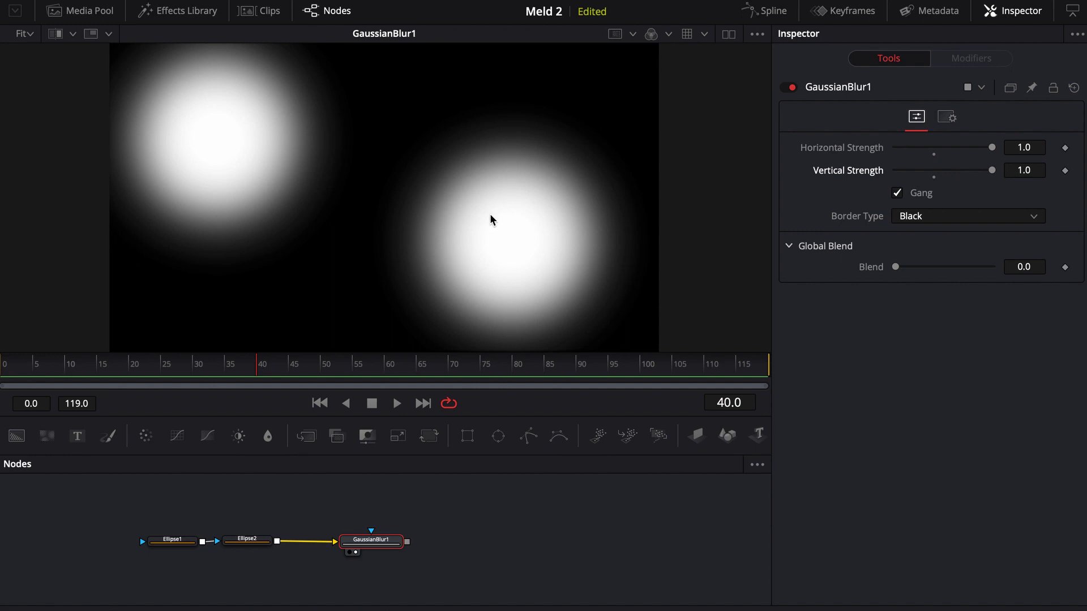
drag(387, 557, 365, 557)
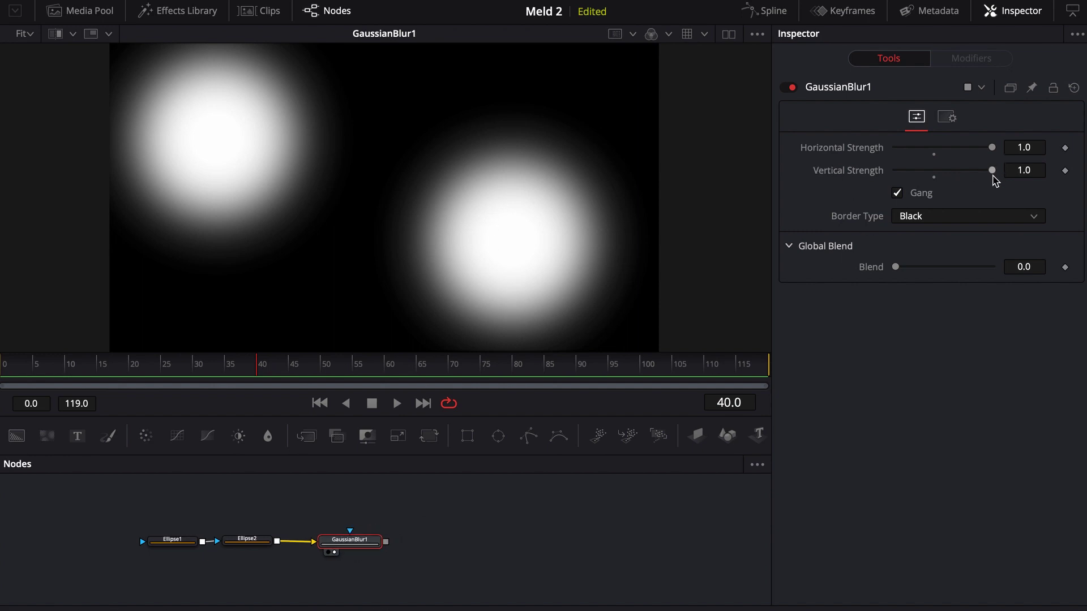
mouse_move(992, 170)
mouse_down()
mouse_move(970, 170)
mouse_move(993, 170)
mouse_up()
drag(154, 516, 293, 531)
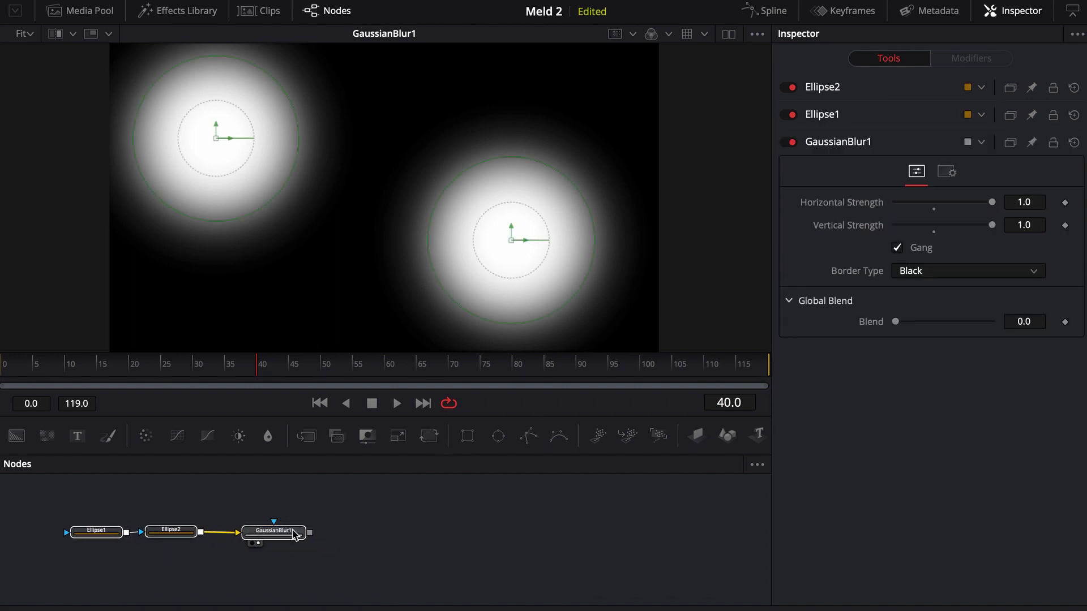
Step: Add a Brightness / Contrast node after GaussianBlur1 and display it in the viewer
click(339, 536)
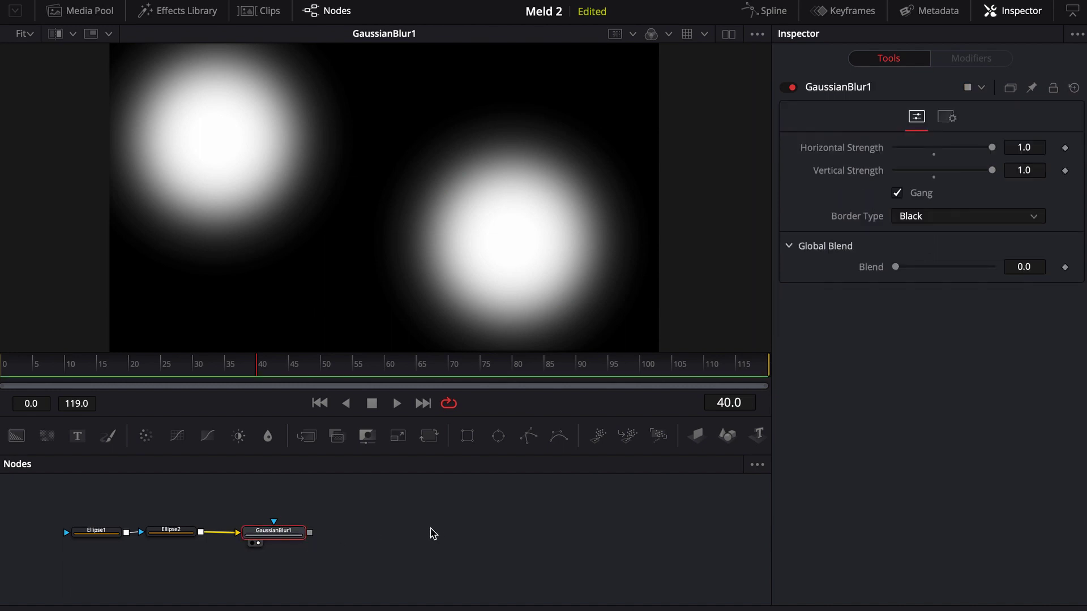
key(shift+space)
text(gau)
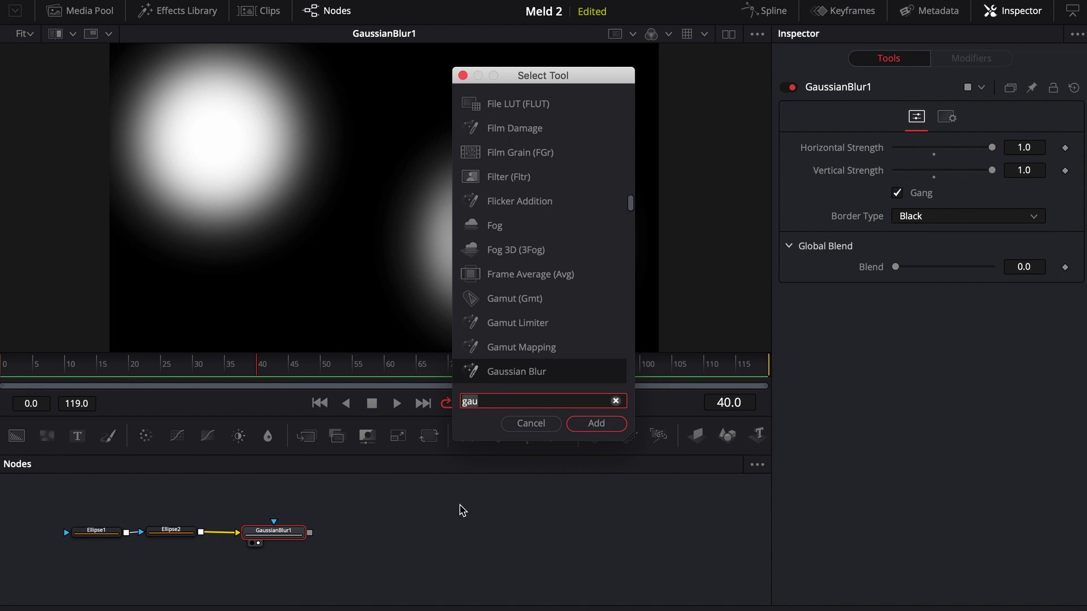
text(bri)
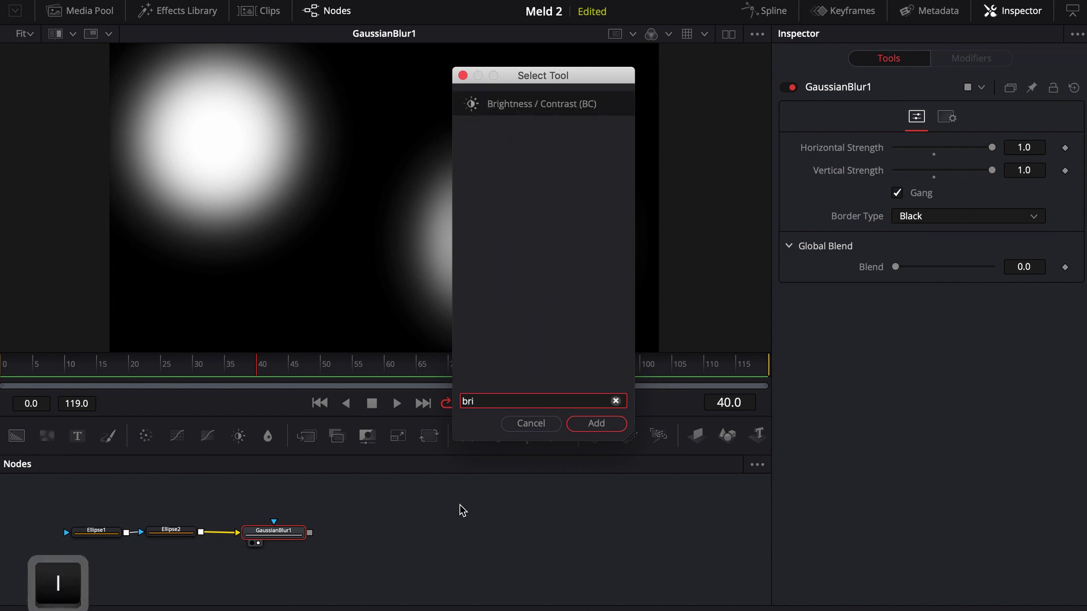
key(Return)
drag(364, 542, 438, 248)
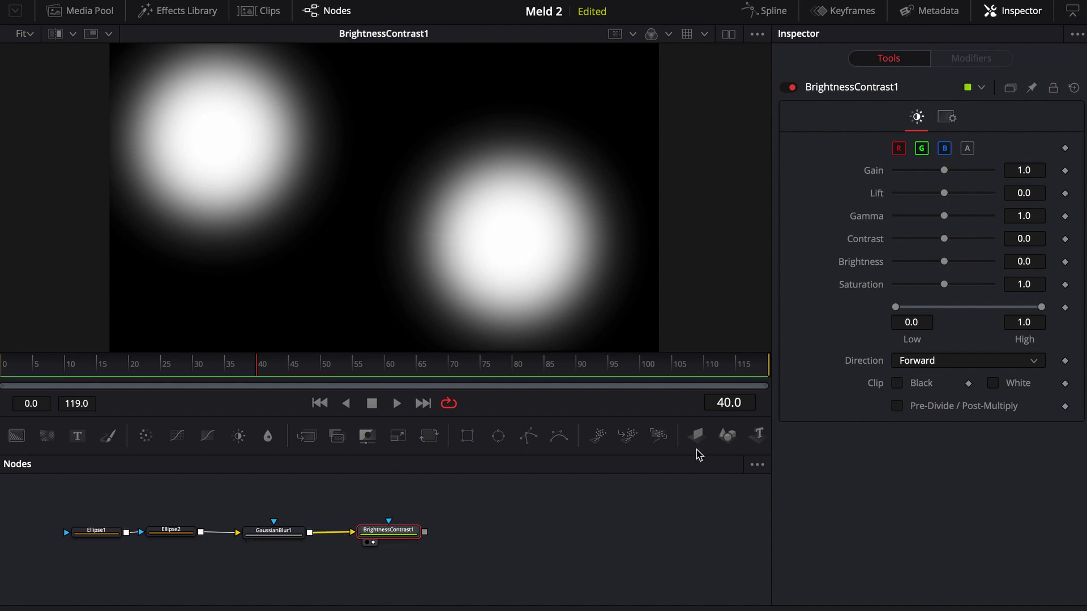
Step: Limit the Brightness / Contrast node to the alpha channel, with Gamma at 0.0 and Gain at 1.63
click(900, 149)
click(921, 149)
click(942, 150)
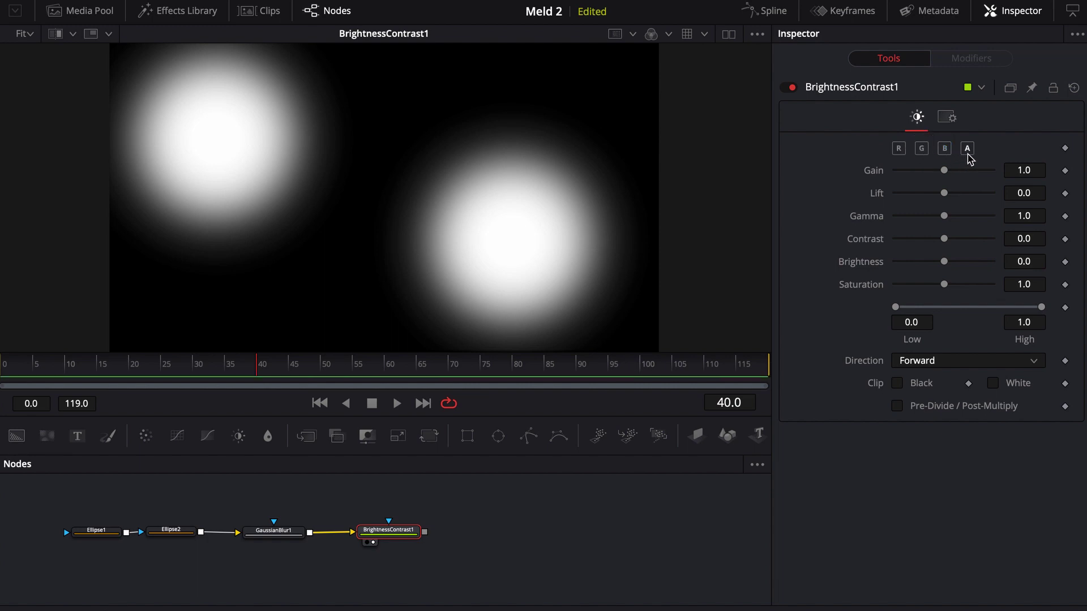
click(968, 150)
drag(945, 217, 893, 219)
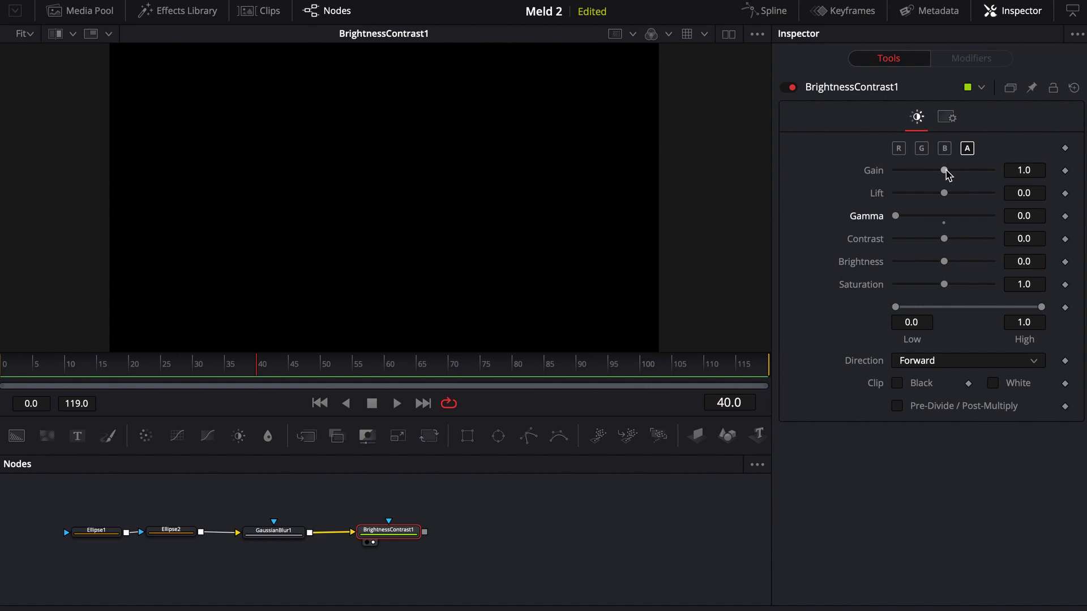
drag(945, 169, 955, 173)
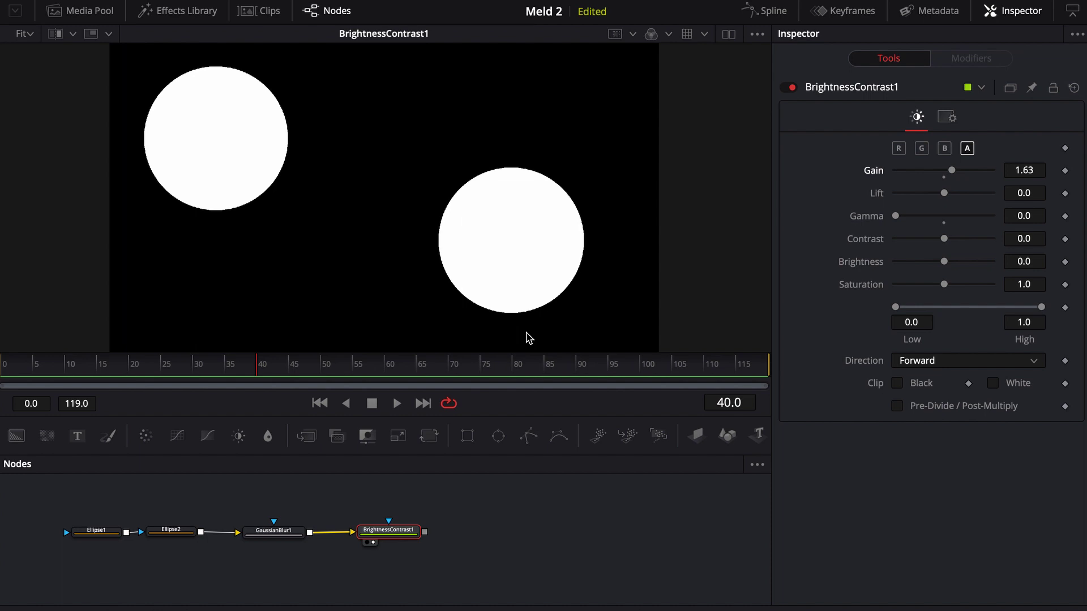
Step: Move the GaussianBlur1 and BrightnessContrast1 nodes below the ellipses and disconnect Ellipse2 from the blur
drag(354, 565, 392, 519)
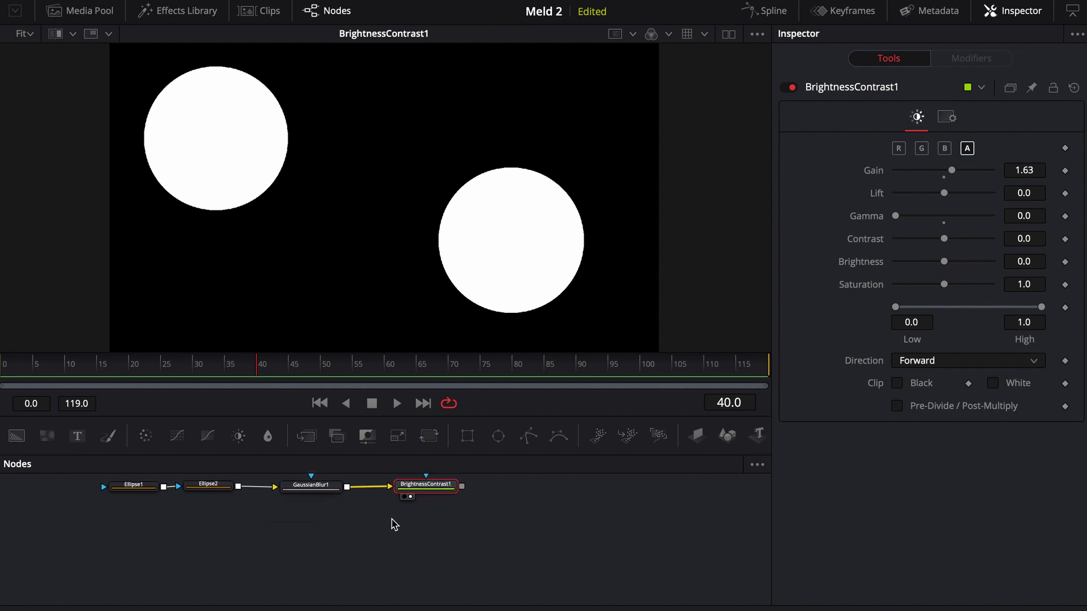
drag(482, 576, 321, 547)
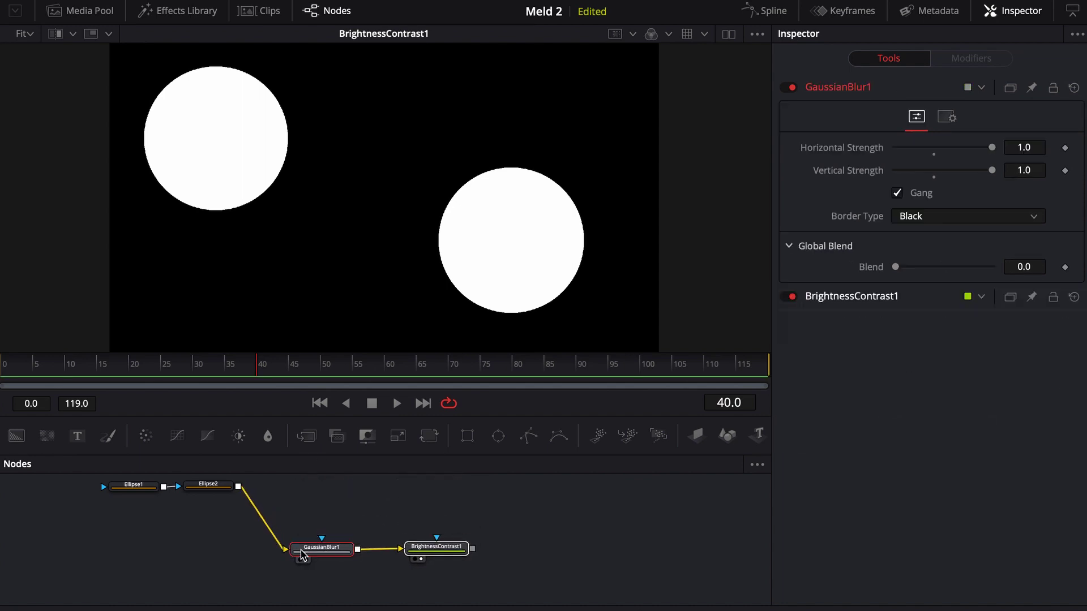
click(297, 518)
Step: Add a Rectangle mask, connect it to GaussianBlur1's main input and display the blurred rectangle in the viewer
click(467, 436)
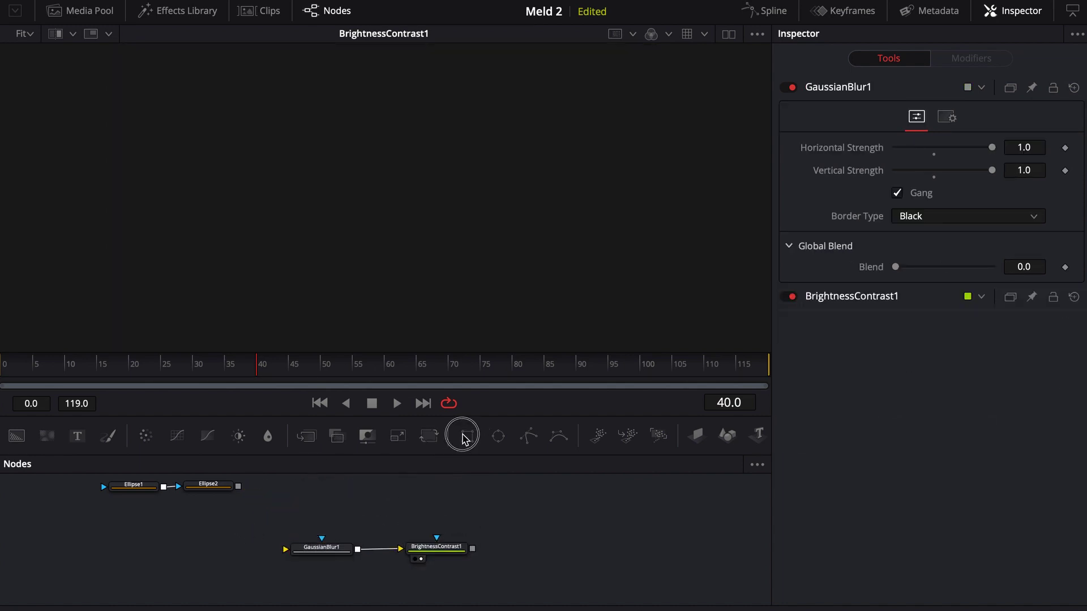
drag(251, 530, 338, 261)
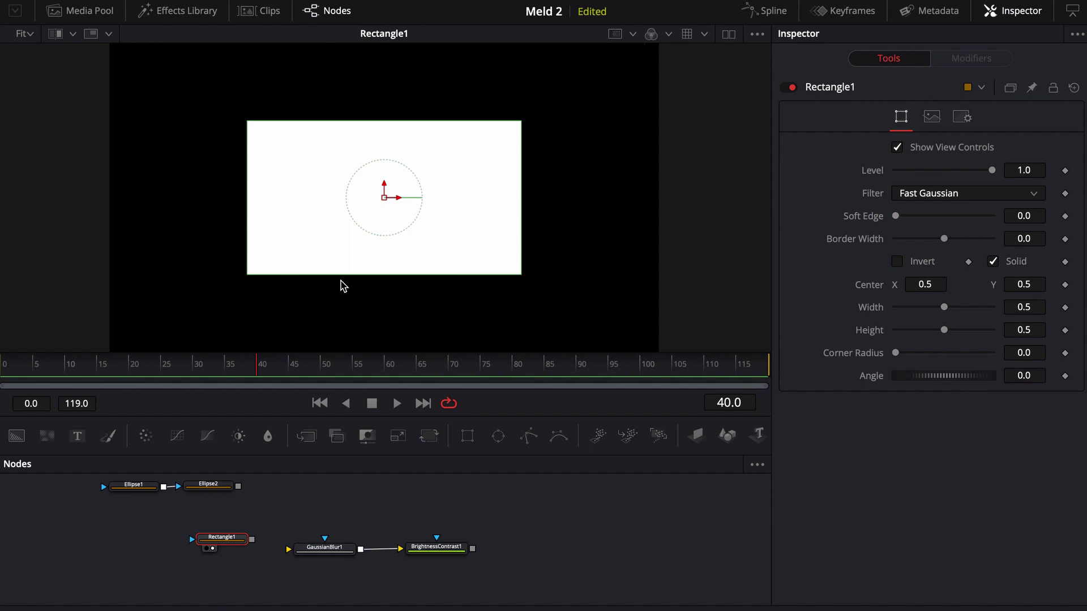
drag(251, 540, 420, 303)
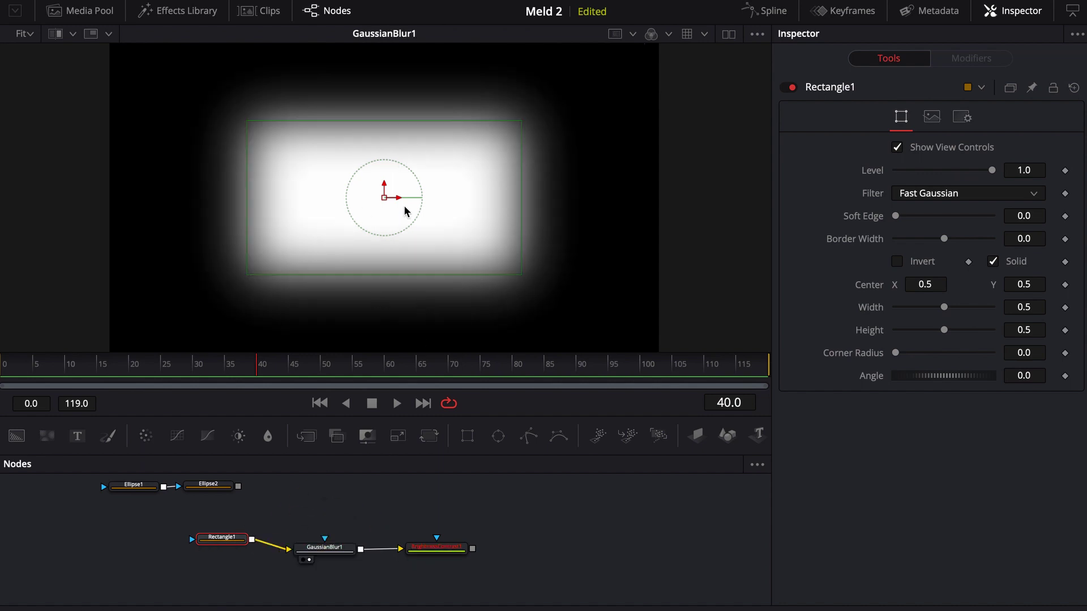
Step: Alternate the viewer between BrightnessContrast1 and GaussianBlur1 to compare the rectangle's edges, ending on BrightnessContrast1
drag(444, 545, 488, 302)
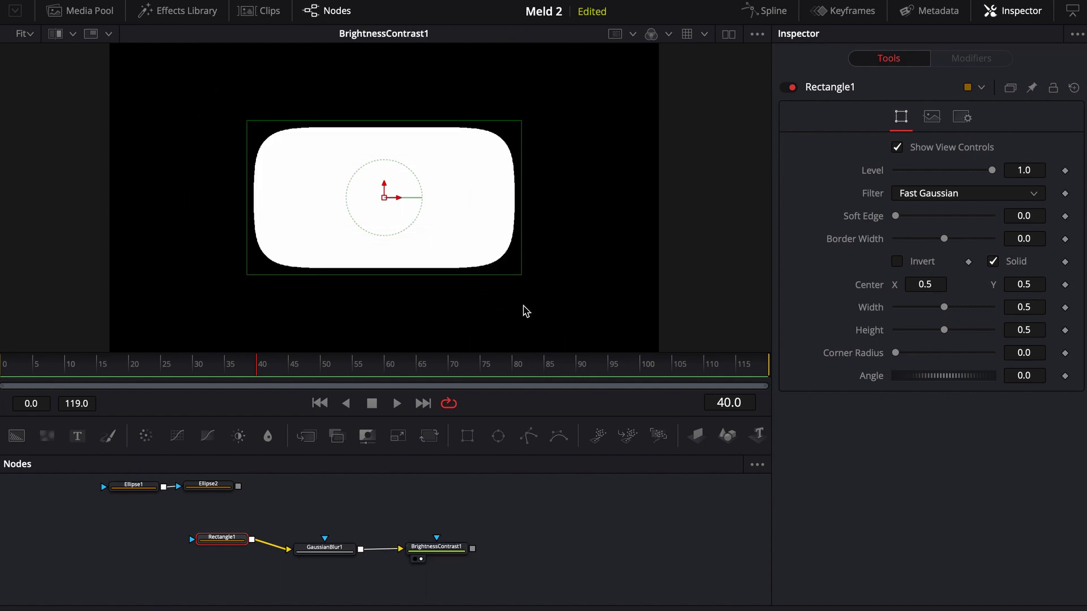
drag(333, 554, 390, 293)
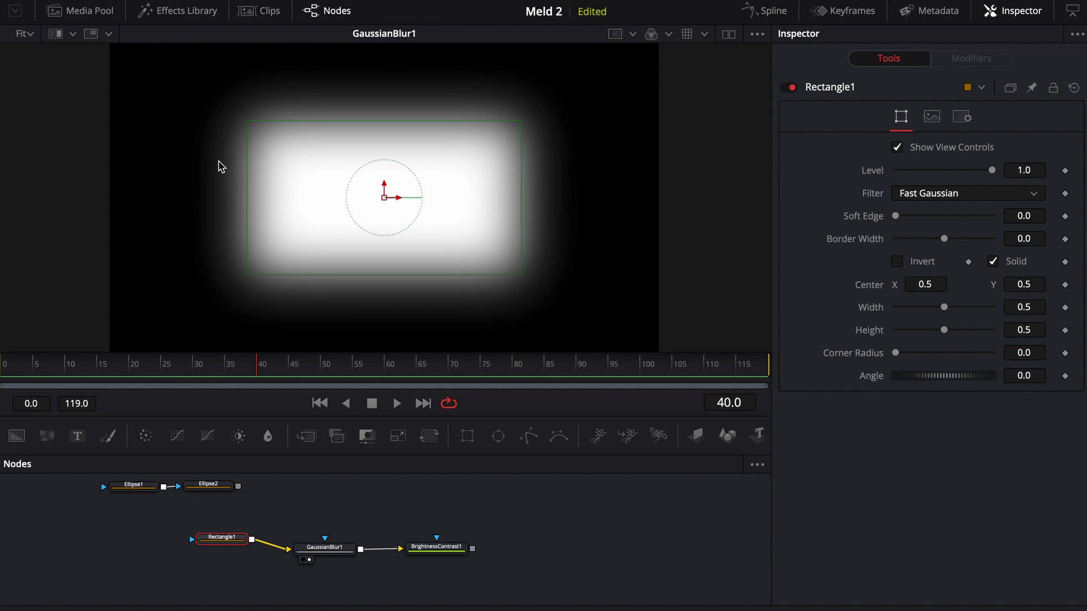
drag(436, 548, 439, 179)
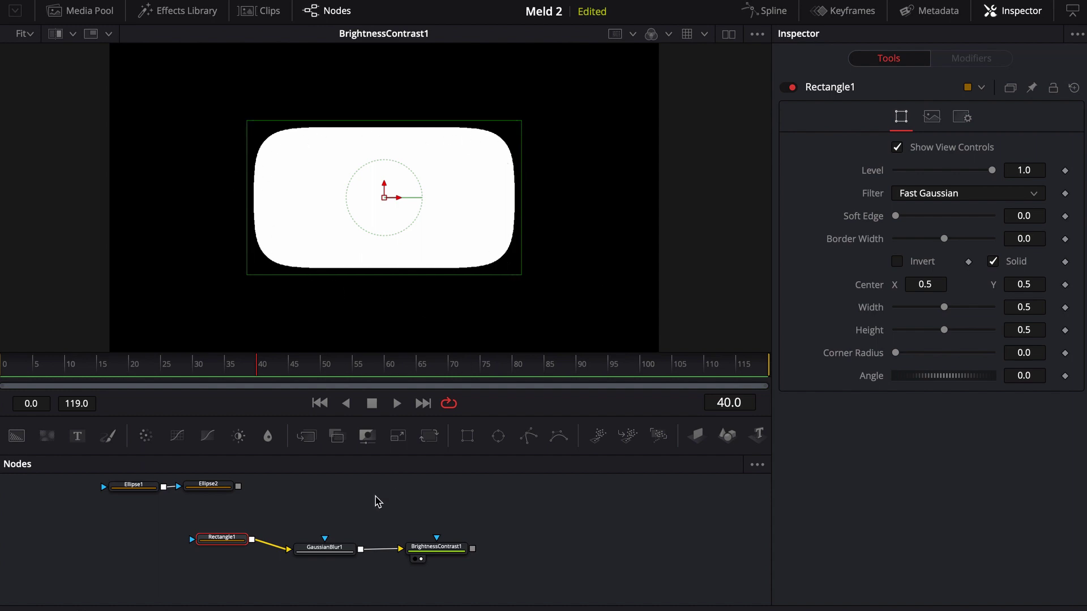
Step: Delete the Rectangle mask, move the blur and Brightness / Contrast nodes back up and reconnect Ellipse2 to GaussianBlur1
drag(166, 532, 263, 568)
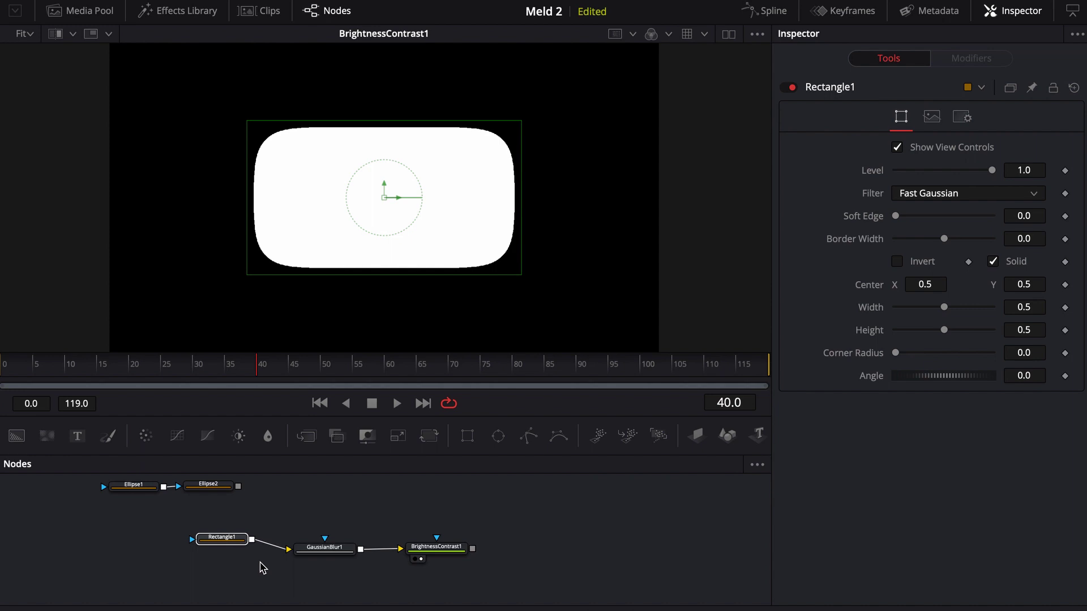
key(BackSpace)
drag(292, 517, 537, 550)
drag(453, 546, 462, 498)
drag(238, 501, 332, 515)
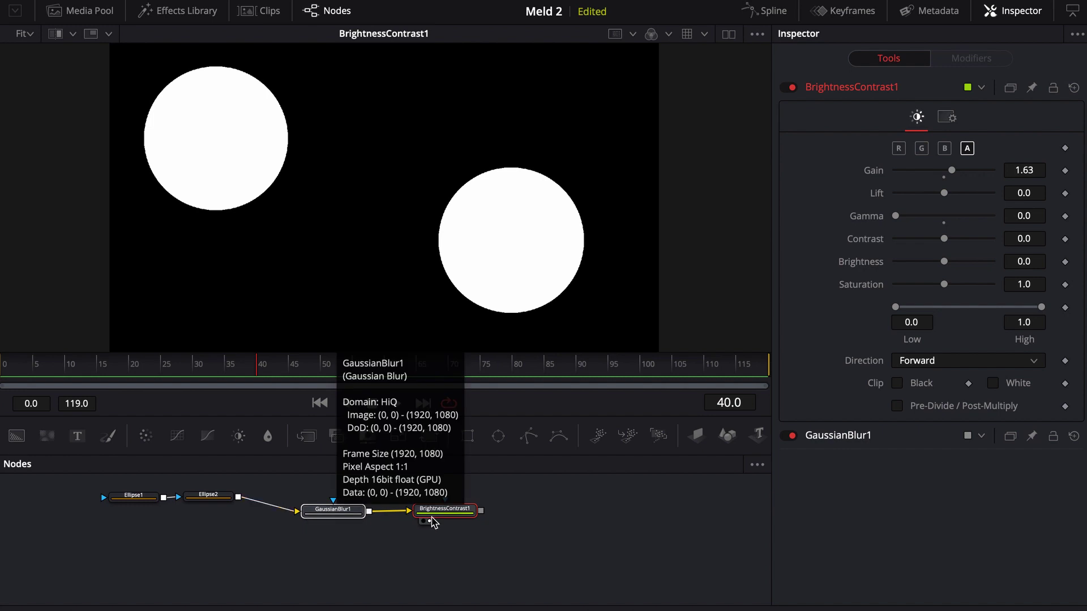
Step: Smooth the jagged circle edges by setting BrightnessContrast1's Gamma to 0.008
click(454, 514)
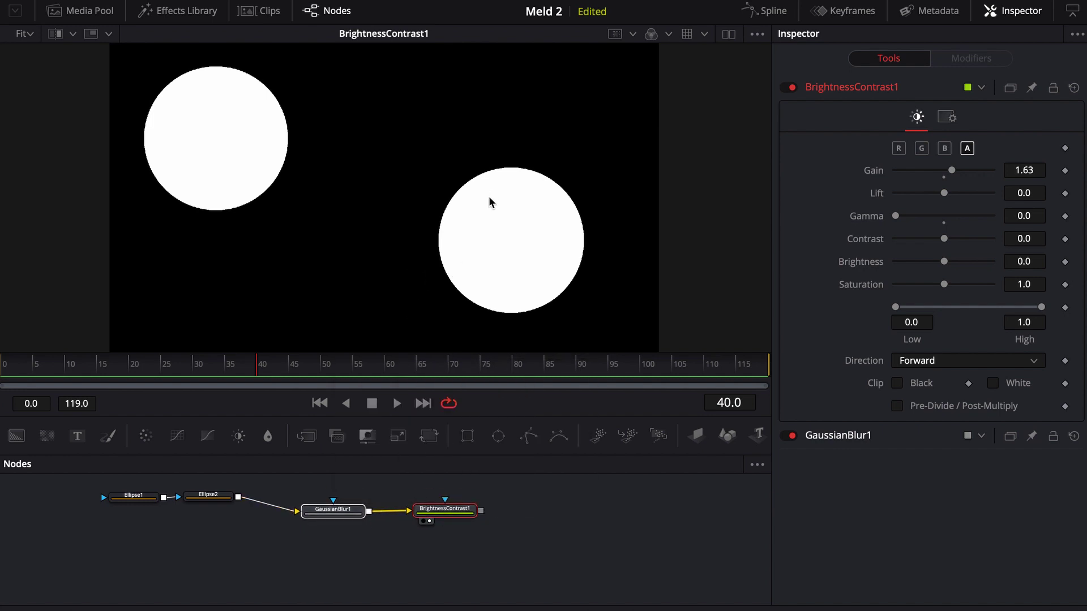
scroll(471, 176, up, 8)
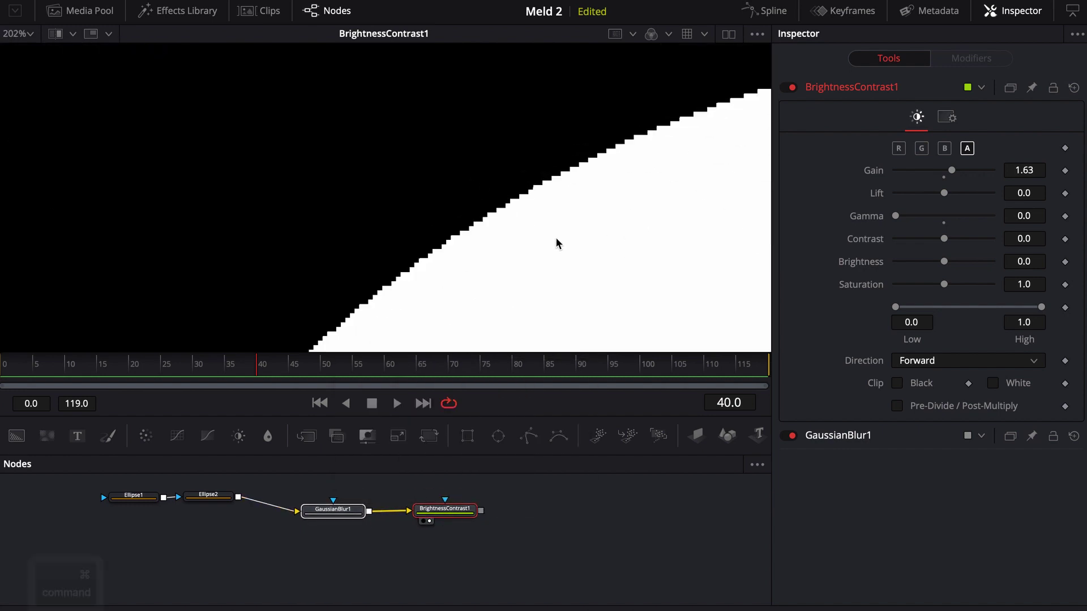
drag(555, 238, 459, 215)
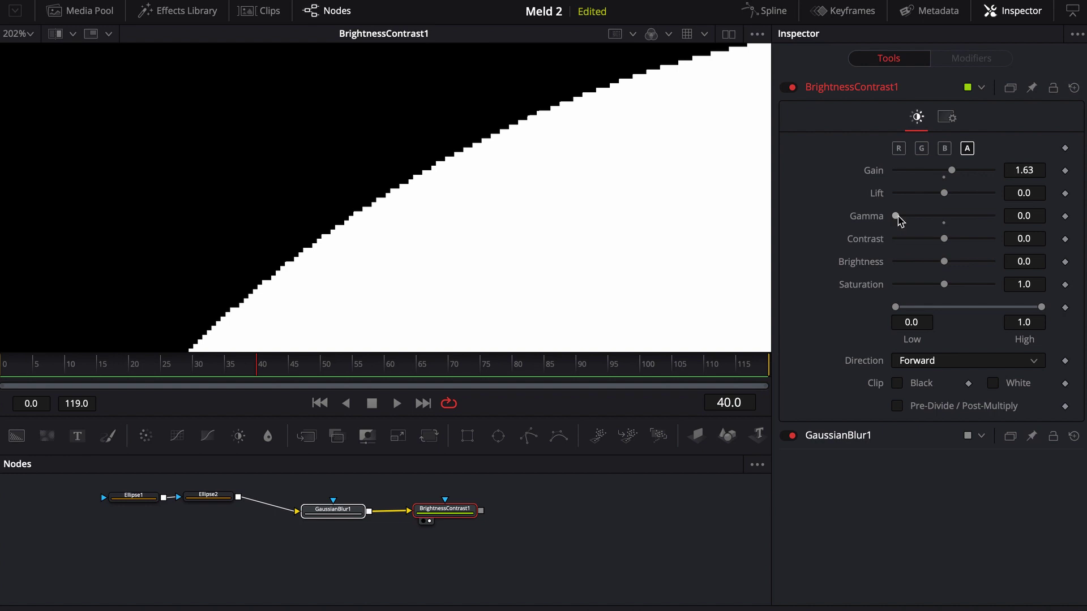
drag(900, 221, 902, 221)
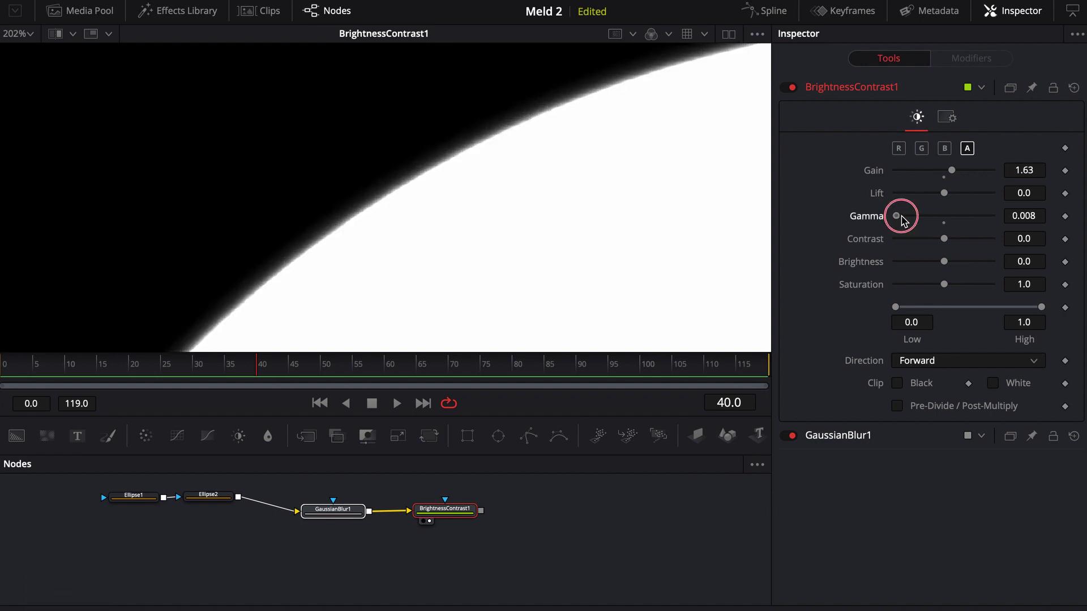
scroll(528, 213, down, 5)
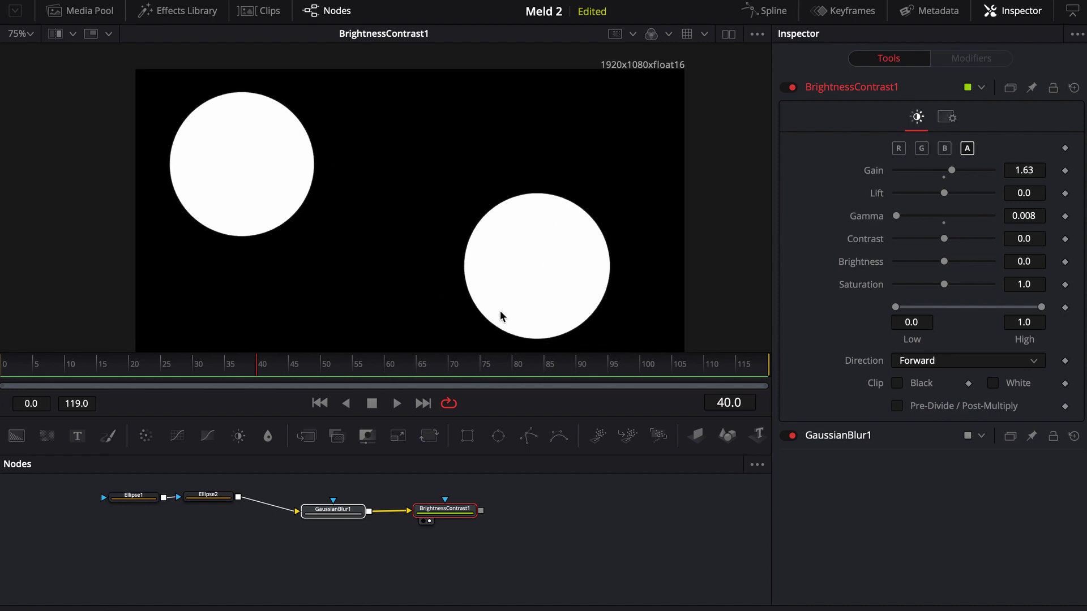
Step: Move Ellipse2 towards the other circle and away again to test the melding effect
click(146, 509)
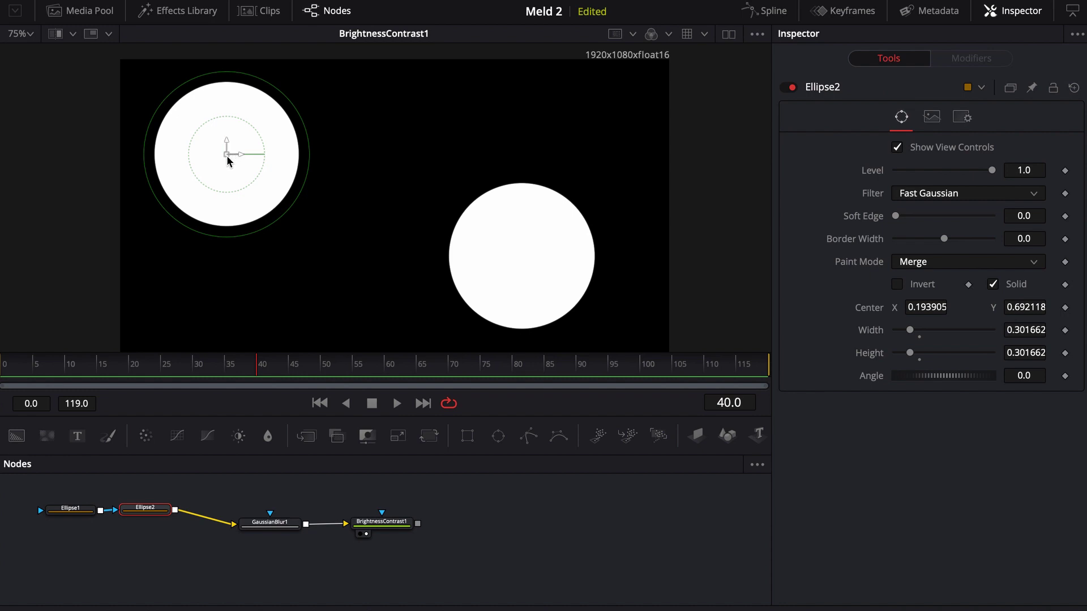
drag(227, 159, 363, 174)
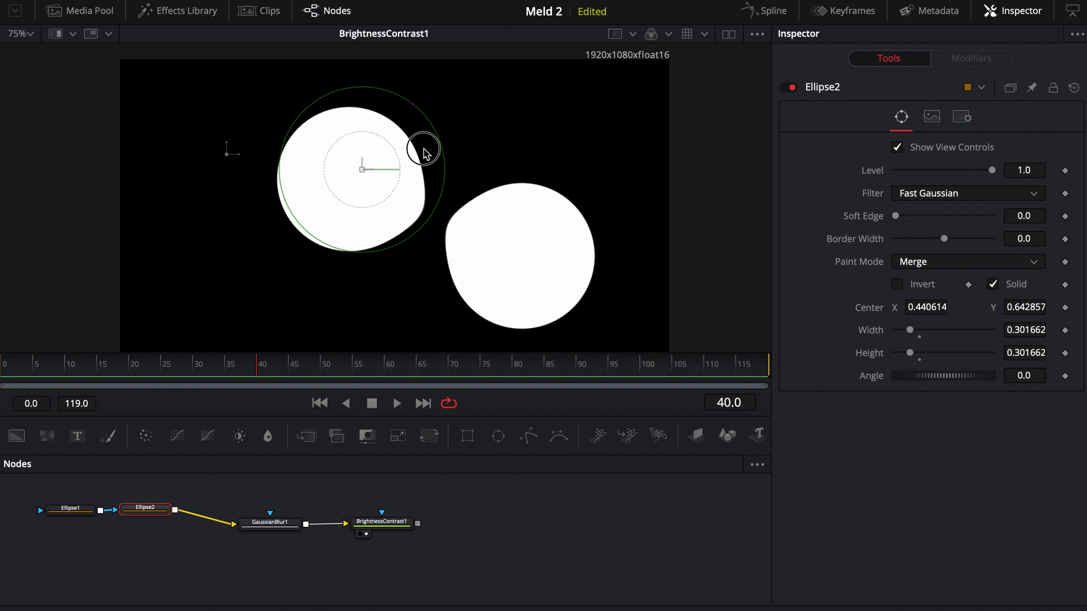
drag(424, 152, 262, 186)
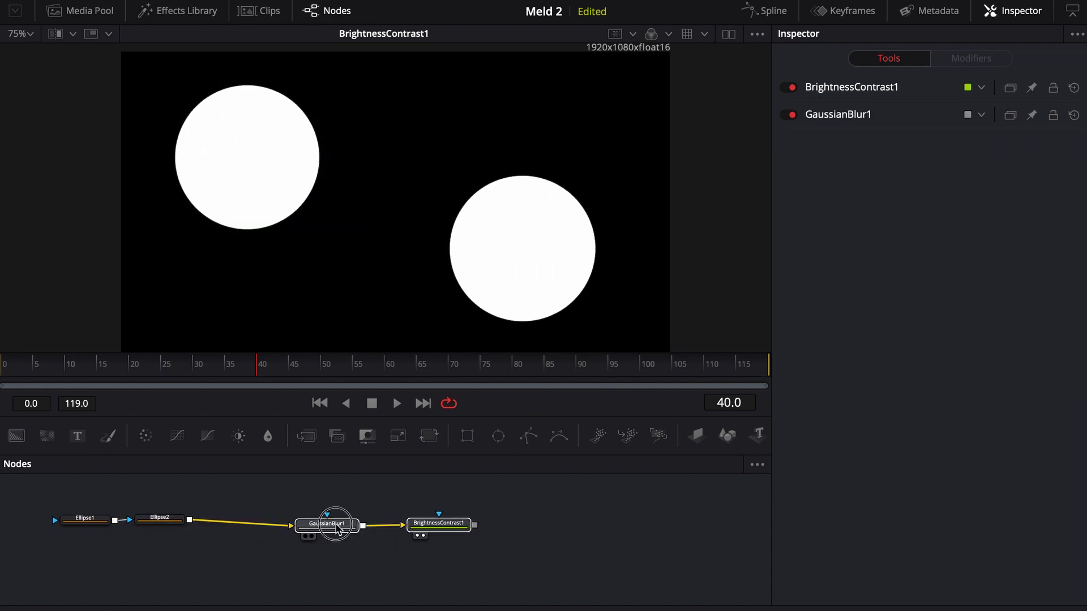
Step: Move GaussianBlur1 and BrightnessContrast1 aside and delete the two ellipse masks
drag(335, 525, 339, 521)
click(340, 573)
drag(350, 578, 399, 509)
drag(359, 559, 196, 490)
key(BackSpace)
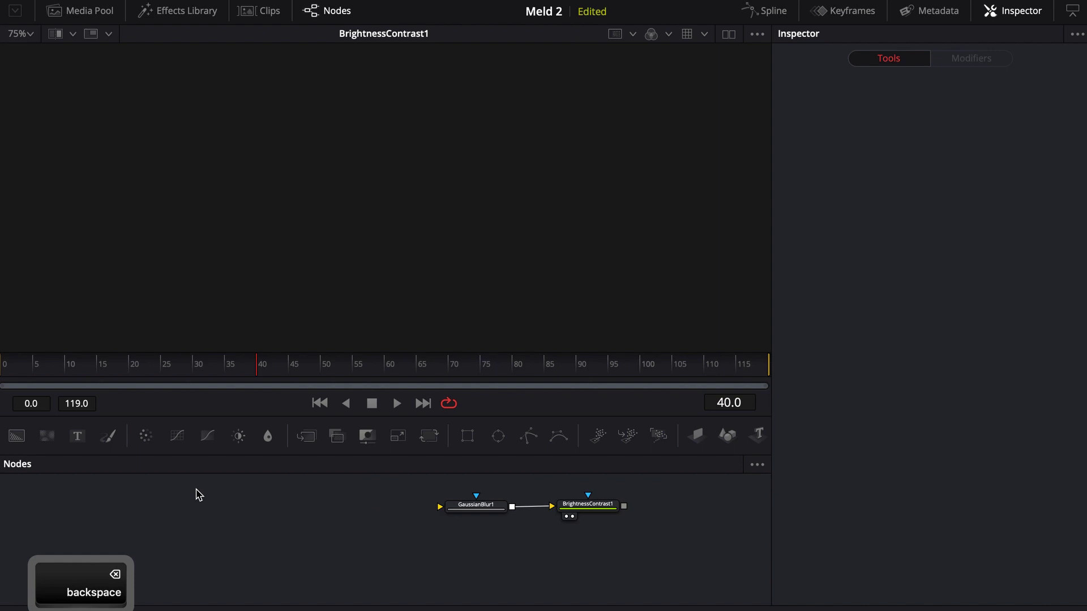
drag(298, 563, 290, 560)
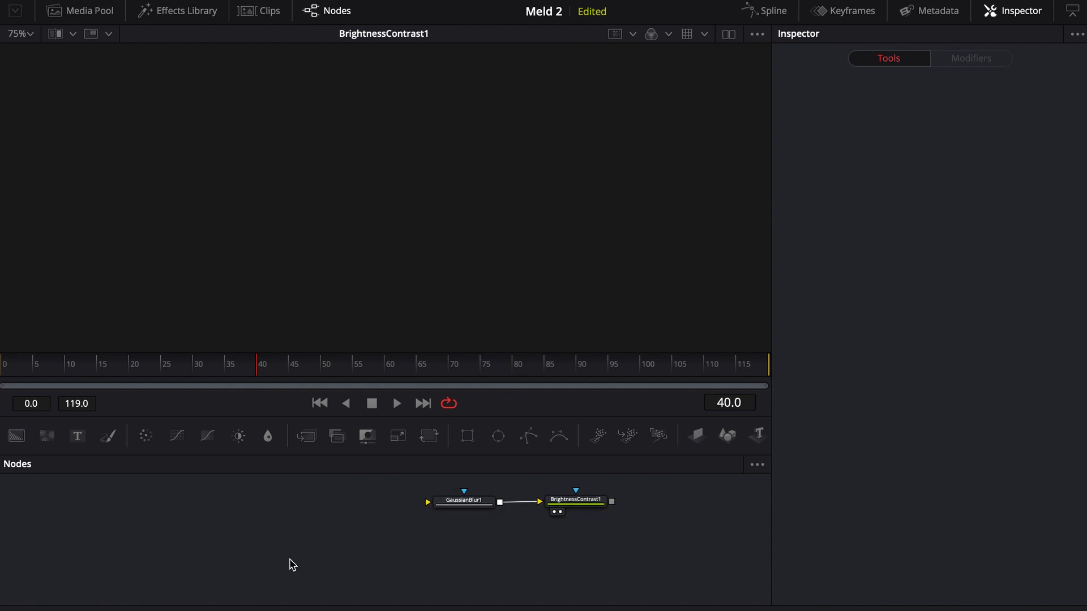
Step: Add a pEmitter node connected to a pRender node and spread the two apart
click(598, 436)
click(657, 437)
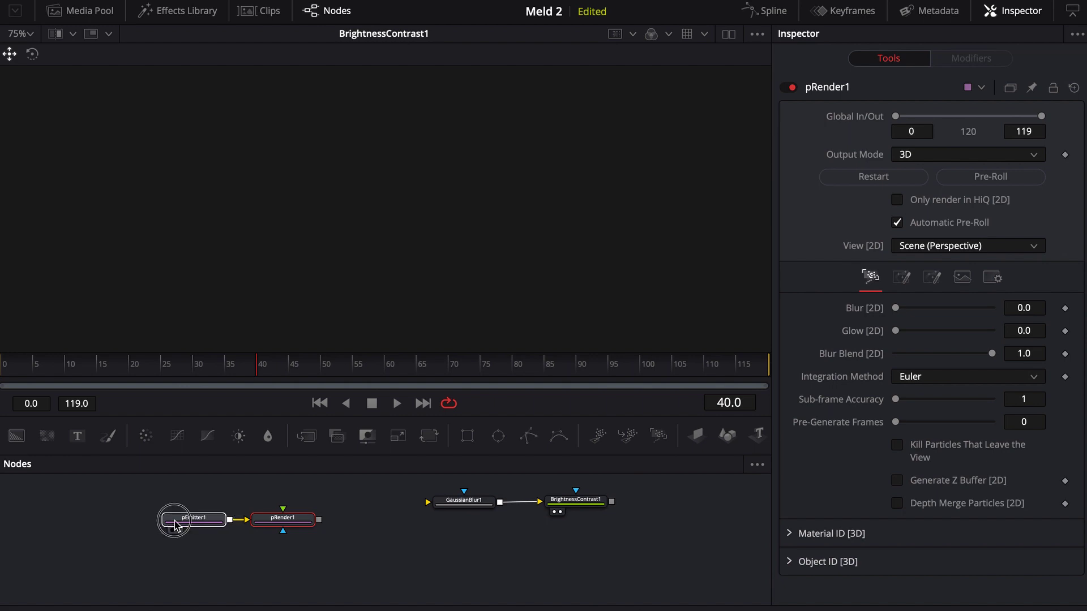
drag(192, 519, 133, 520)
drag(289, 528, 353, 527)
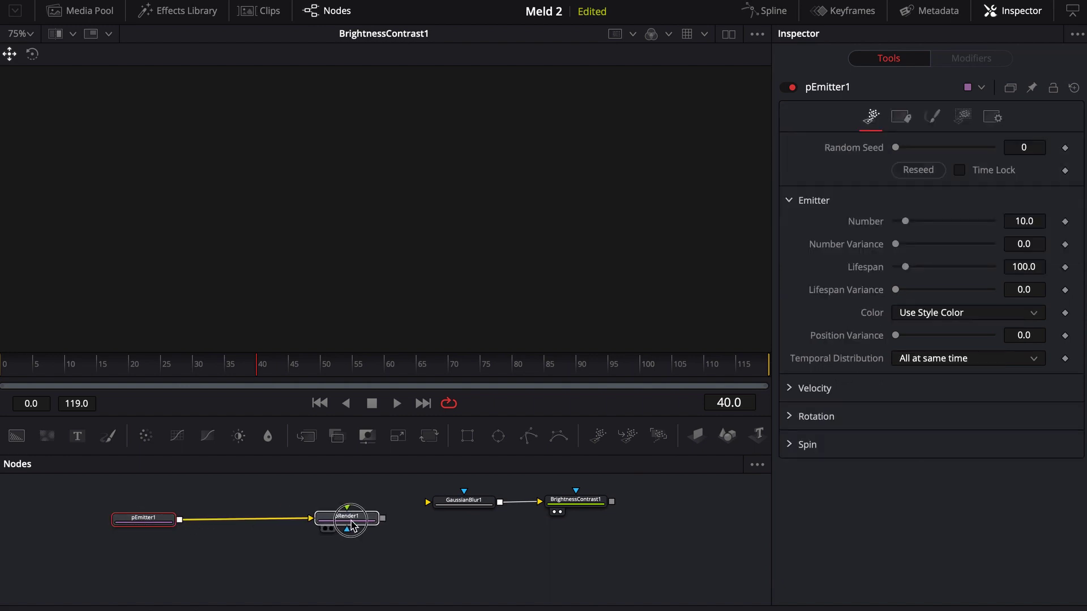
Step: Insert a pTurbulence node between pEmitter1 and pRender1
click(133, 524)
key(shift+space)
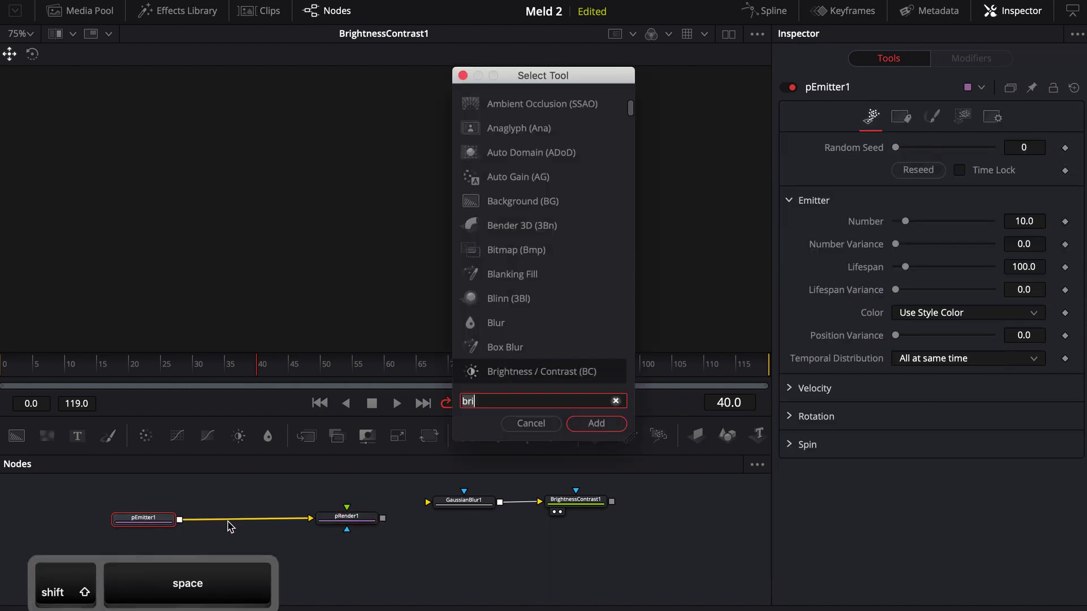
text(turb)
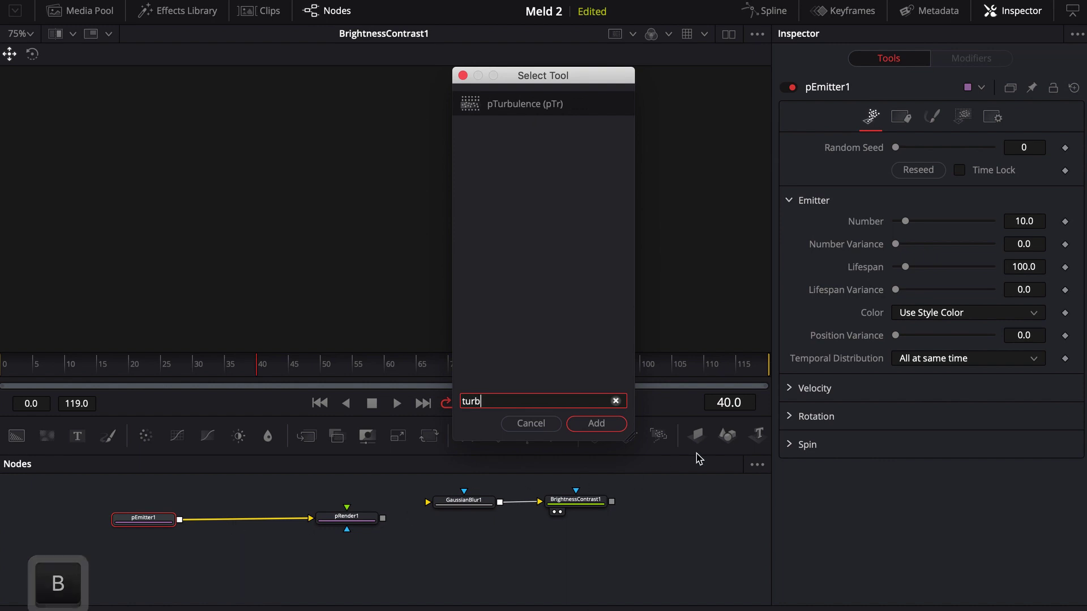
click(597, 425)
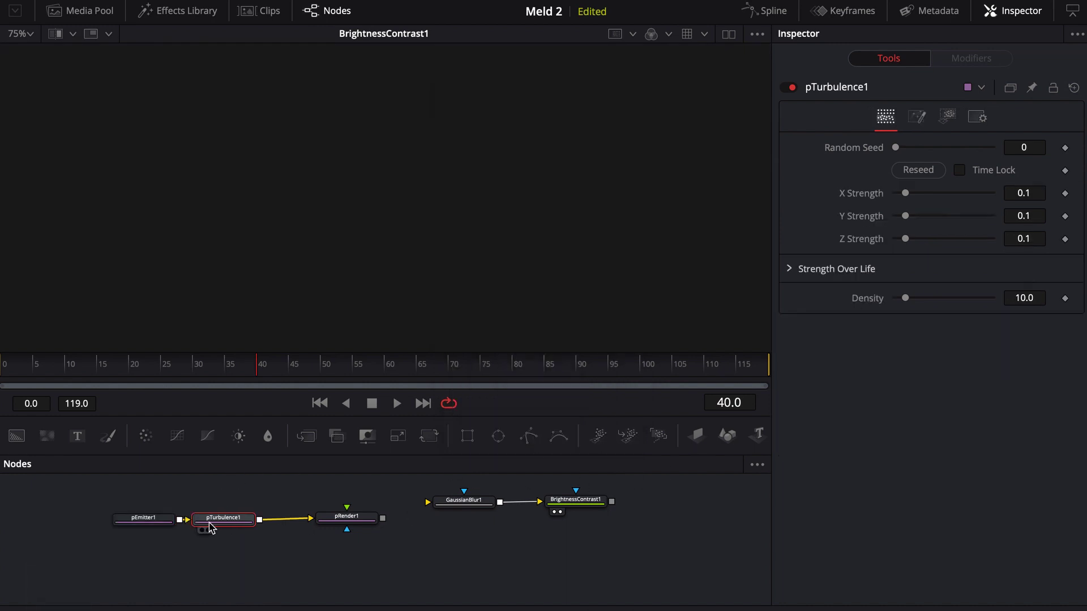
Step: Display pRender1 in the viewer, run its Pre-Roll and set Pre-Generate Frames to 100
click(357, 520)
key(1)
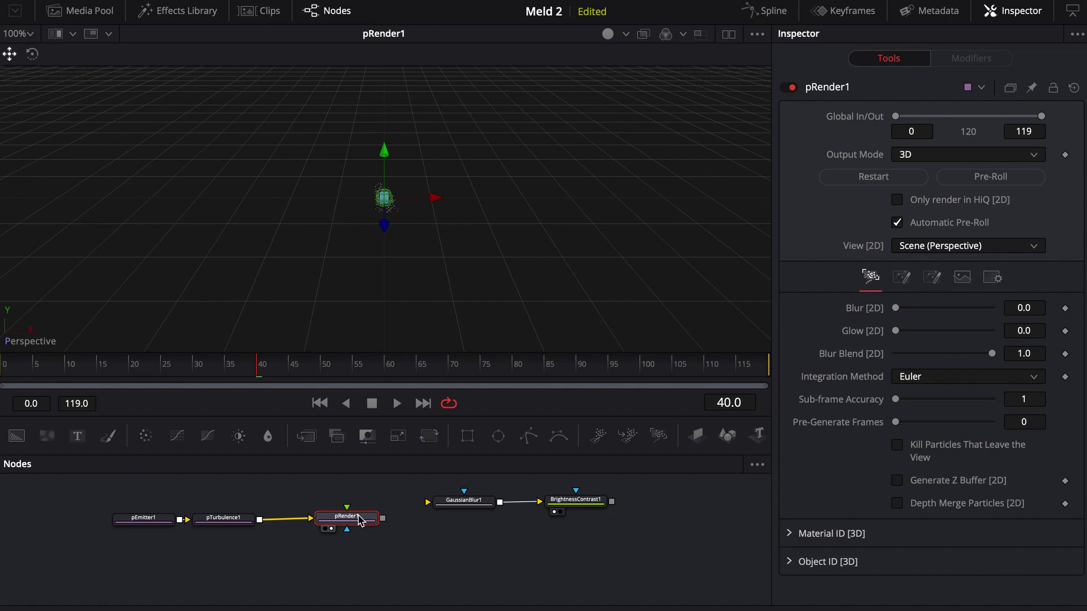
click(991, 176)
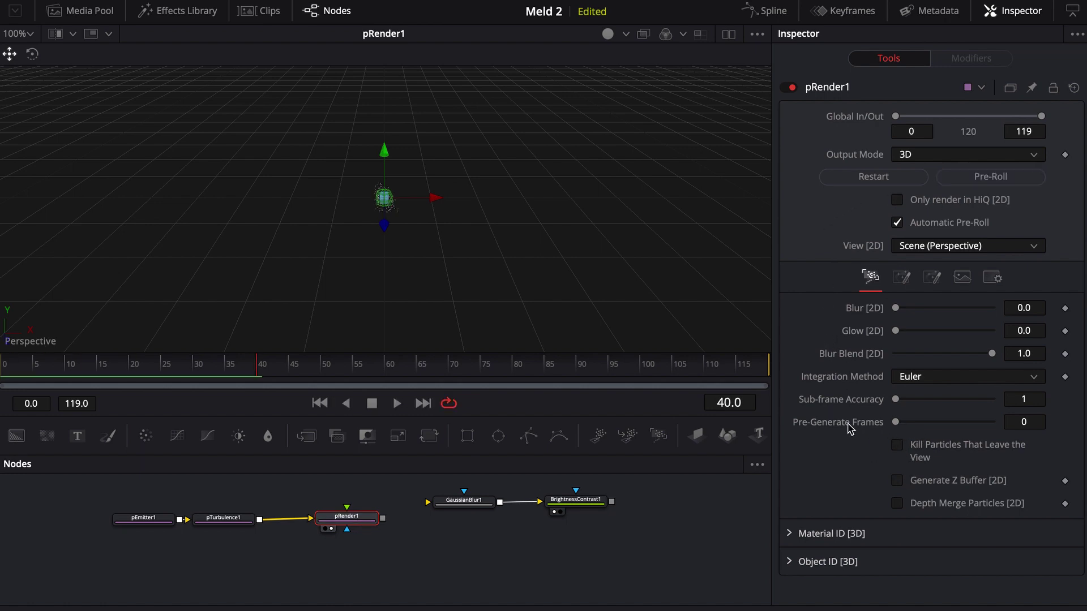
drag(895, 422, 992, 422)
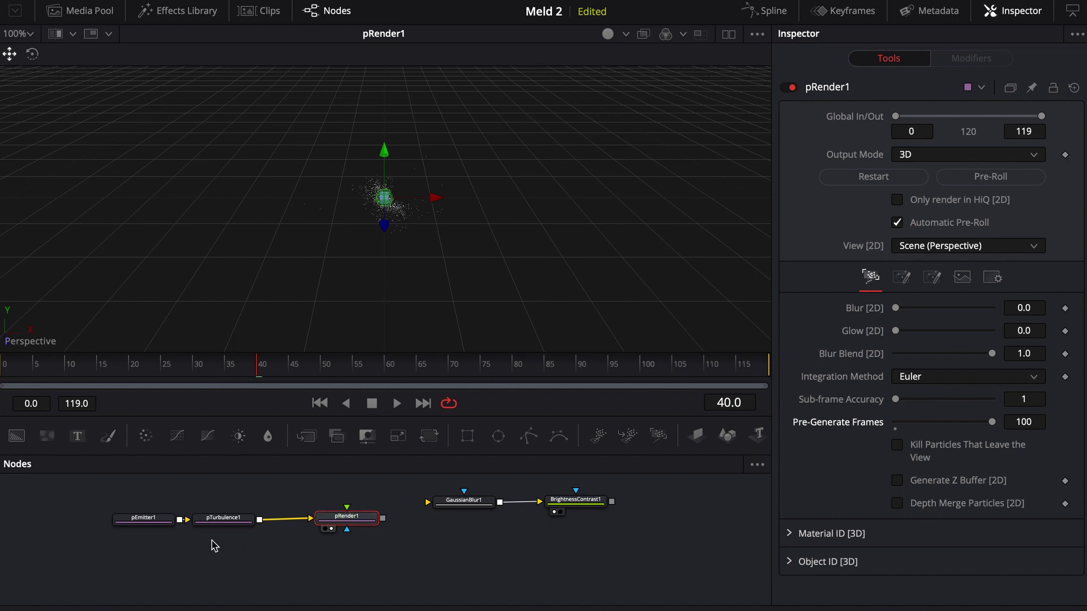
Step: Set pEmitter1's Number to 0.1
click(165, 520)
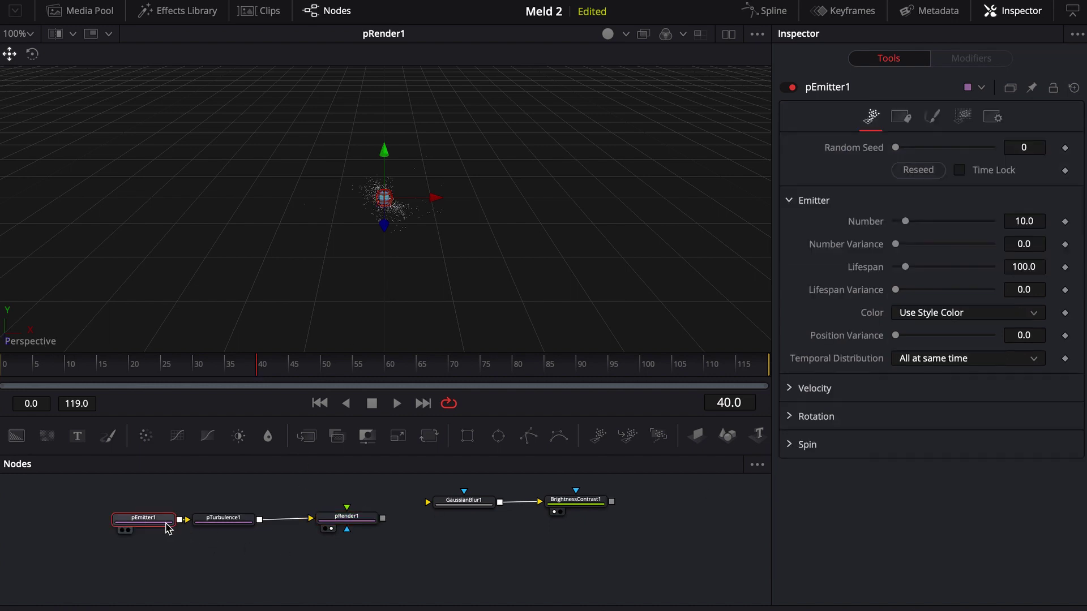
click(1019, 221)
text(.)
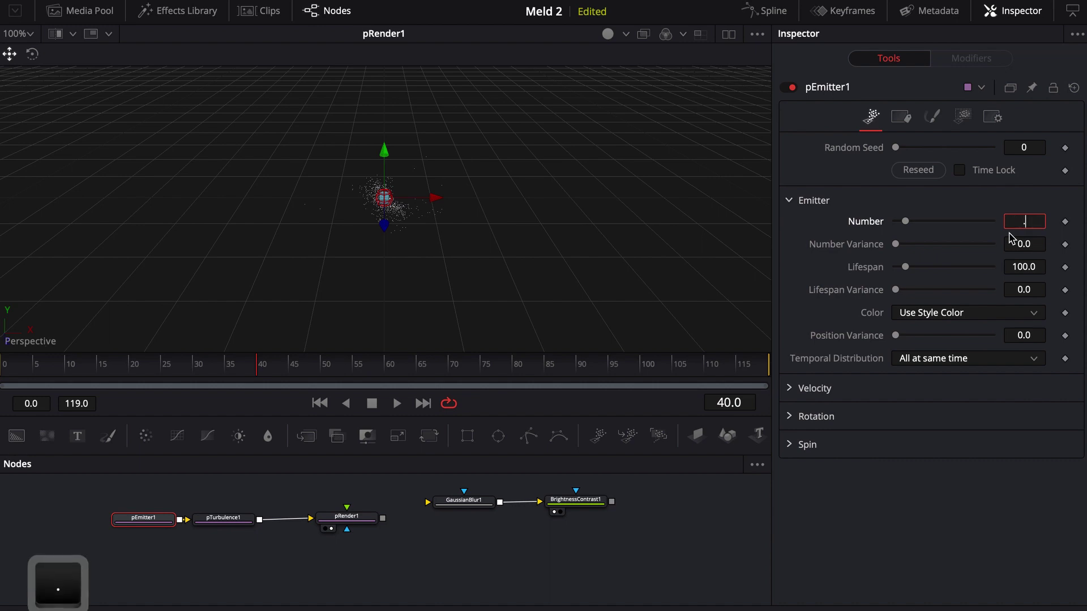
text(1)
key(Return)
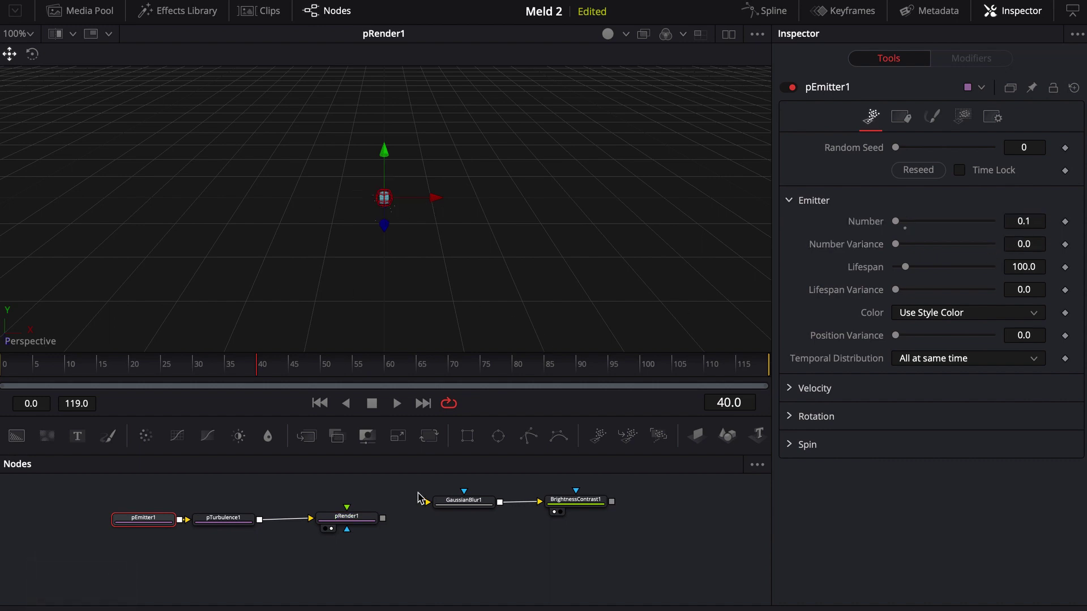
Step: Move GaussianBlur1 and BrightnessContrast1 away from pRender1 and place a Merge node in the gap between them
drag(417, 493, 645, 516)
drag(454, 504, 556, 525)
click(437, 506)
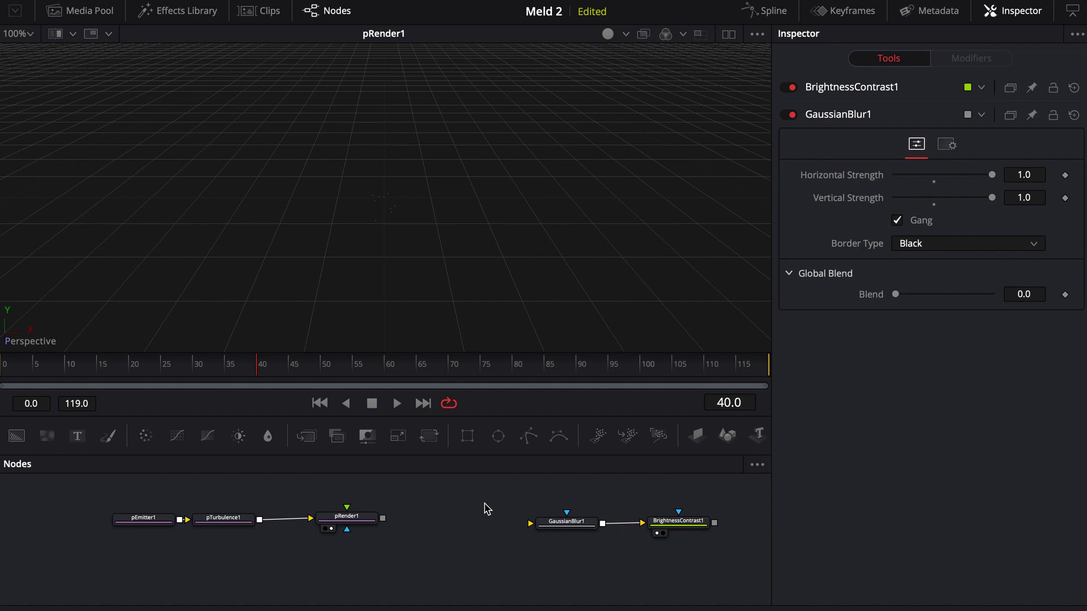
click(305, 436)
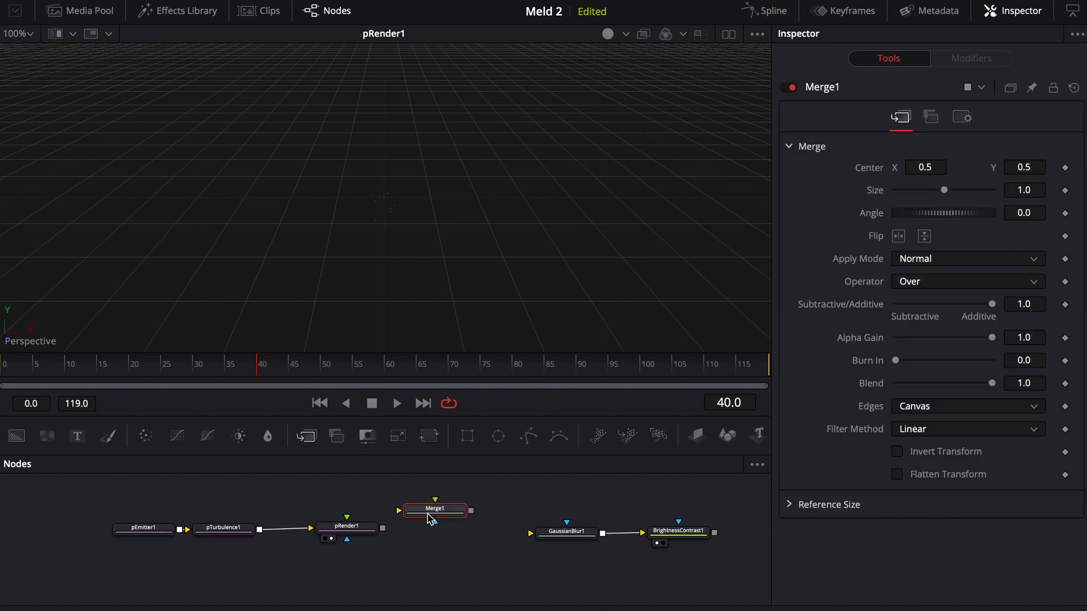
drag(384, 530, 434, 527)
click(441, 562)
click(448, 528)
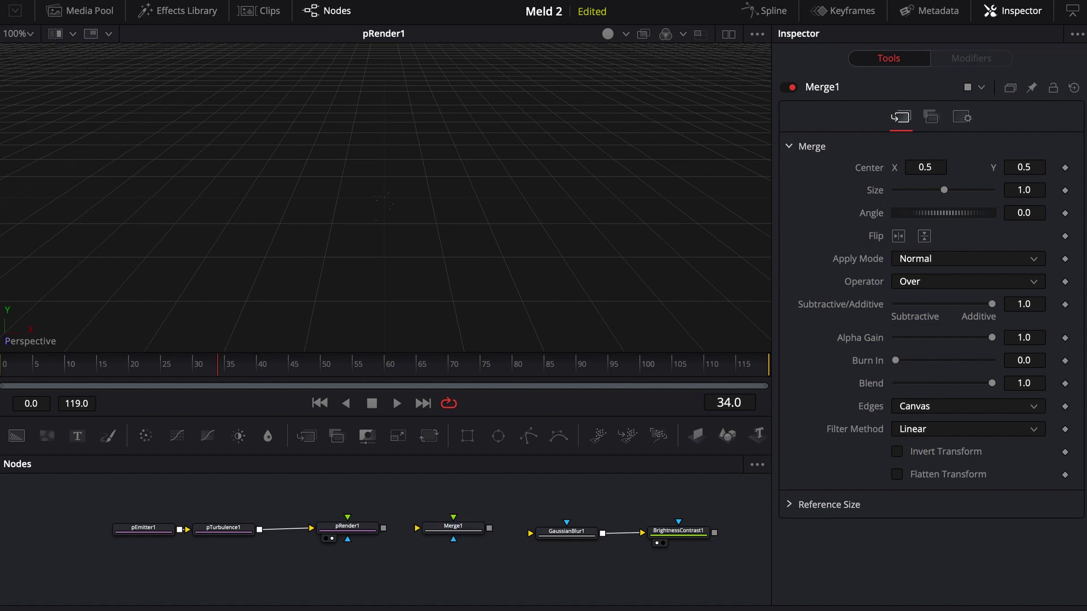
Step: Save the project
click(141, 0)
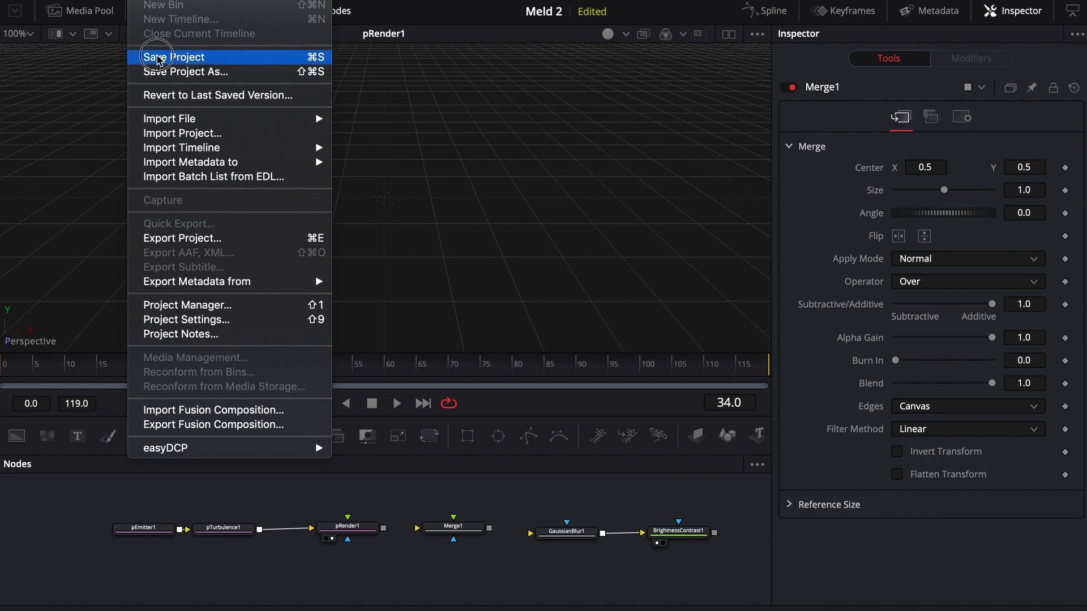
click(162, 60)
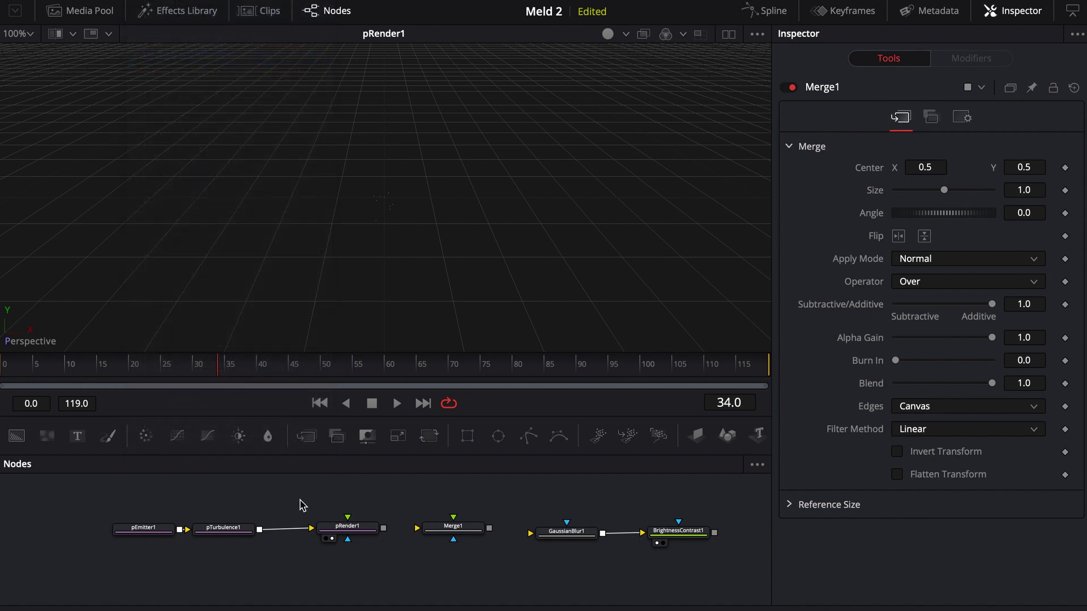
Step: Connect pRender1's output to the Merge1 background input and load Merge1 in the viewer
drag(359, 532, 478, 535)
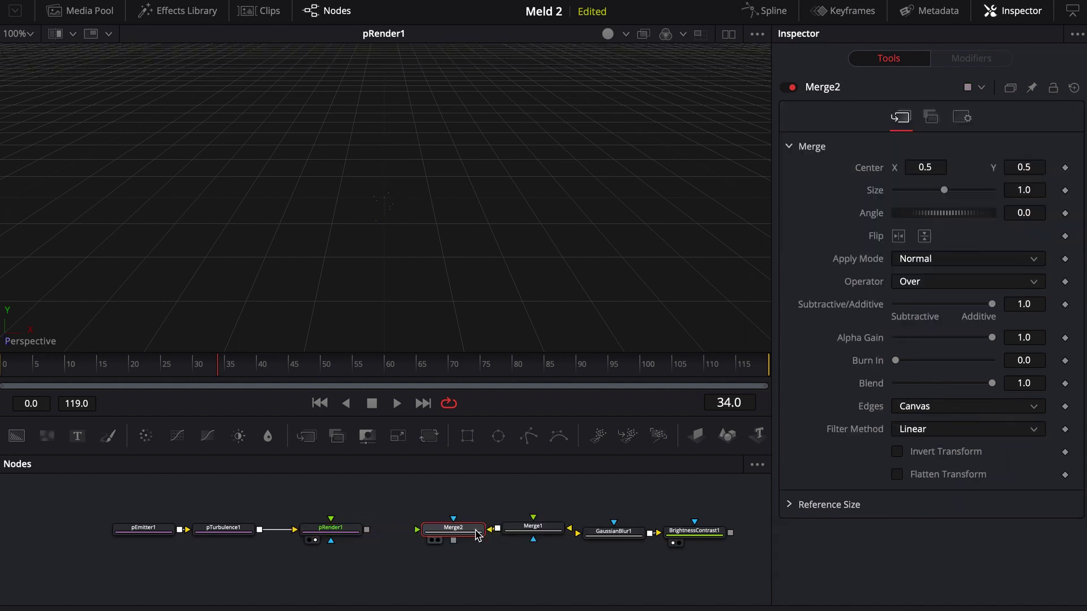
drag(369, 535, 528, 524)
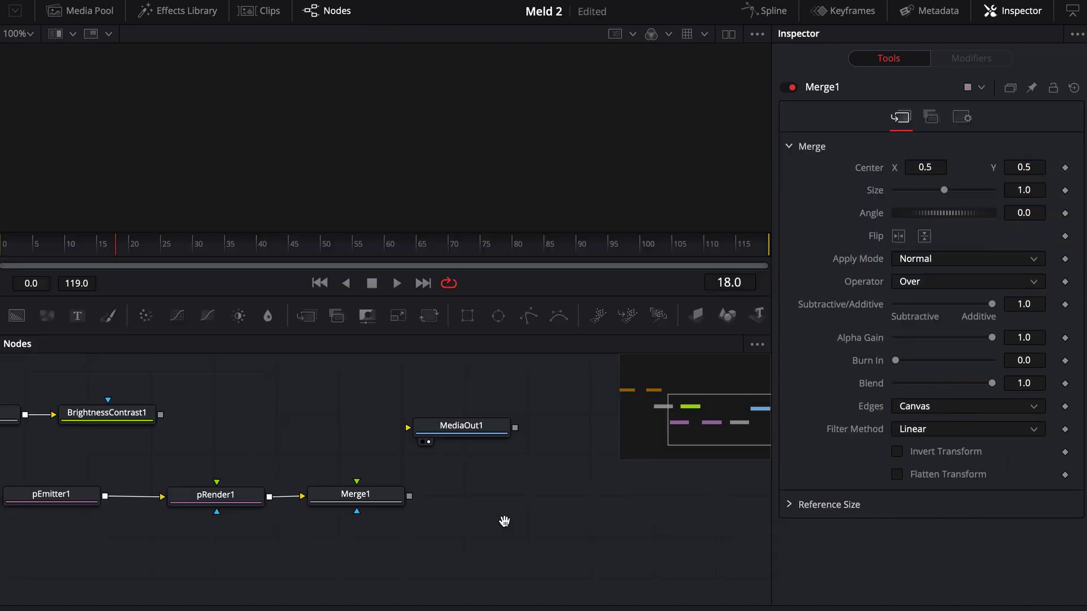
drag(502, 519, 523, 545)
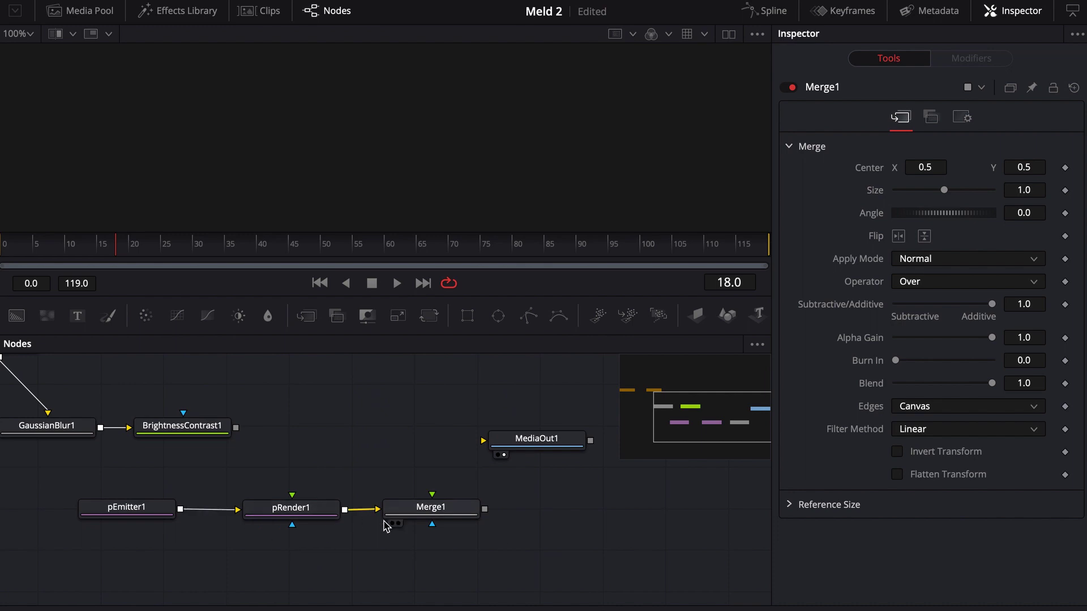
drag(446, 511, 450, 219)
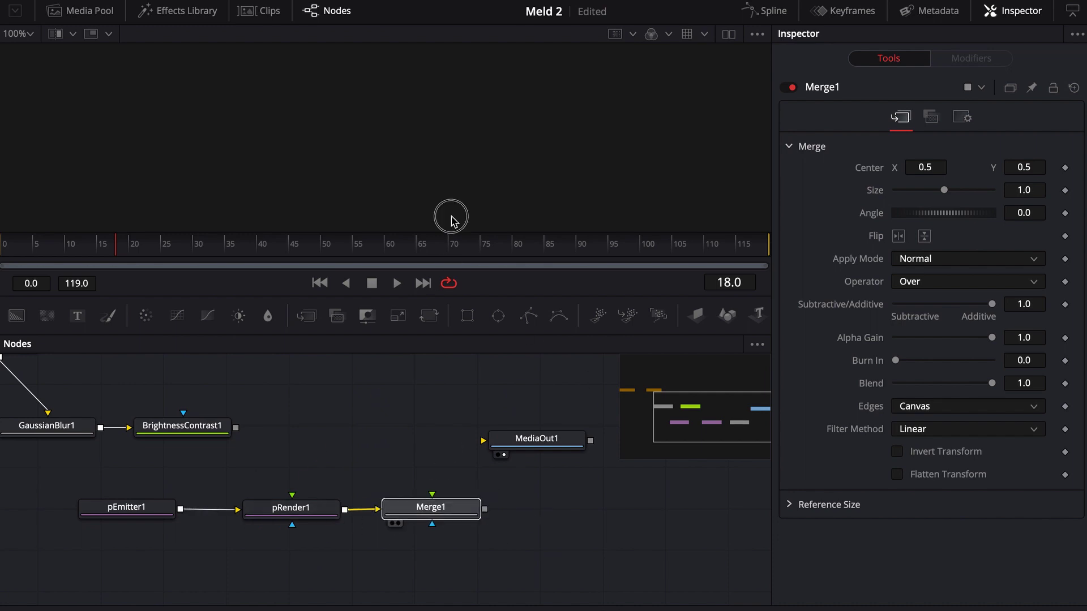
Step: Move pEmitter1 away from pRender1 and insert a pTurbulence node between them
drag(363, 414, 460, 407)
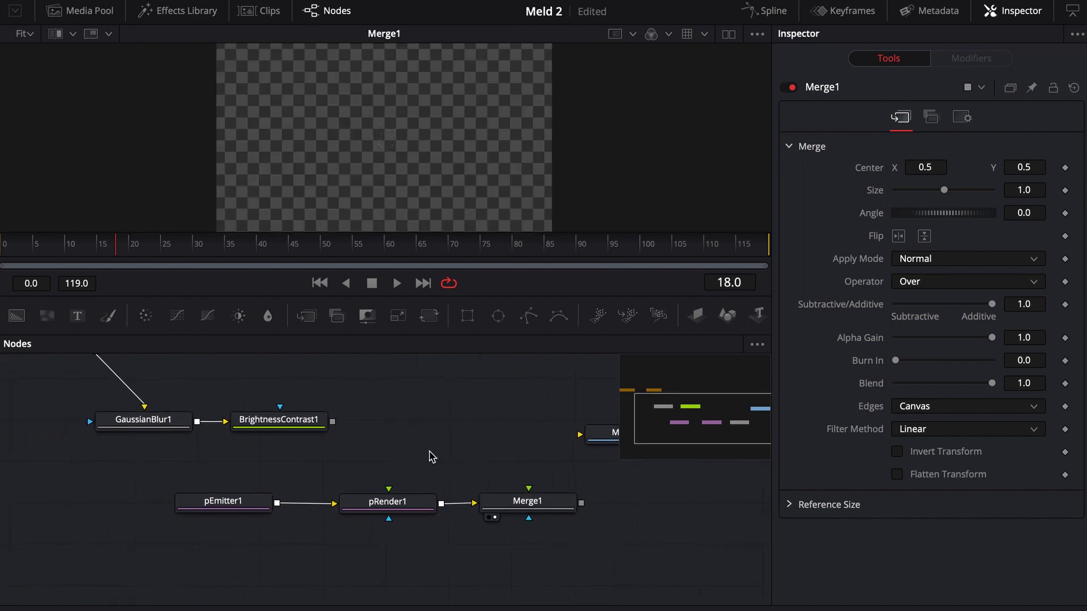
click(243, 506)
drag(243, 507, 156, 509)
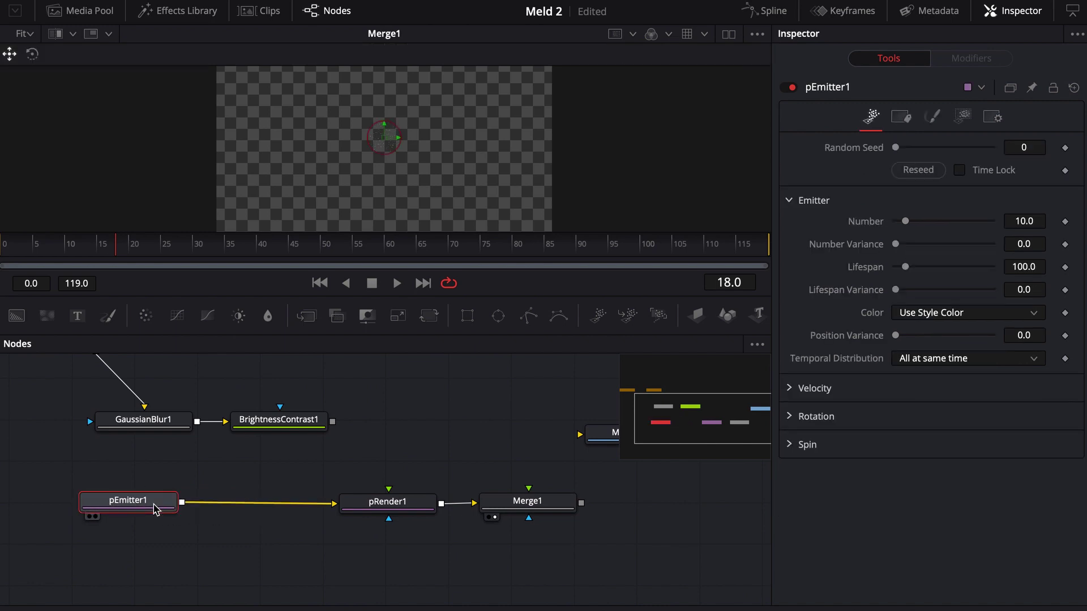
key(shift+space)
text(turbturn)
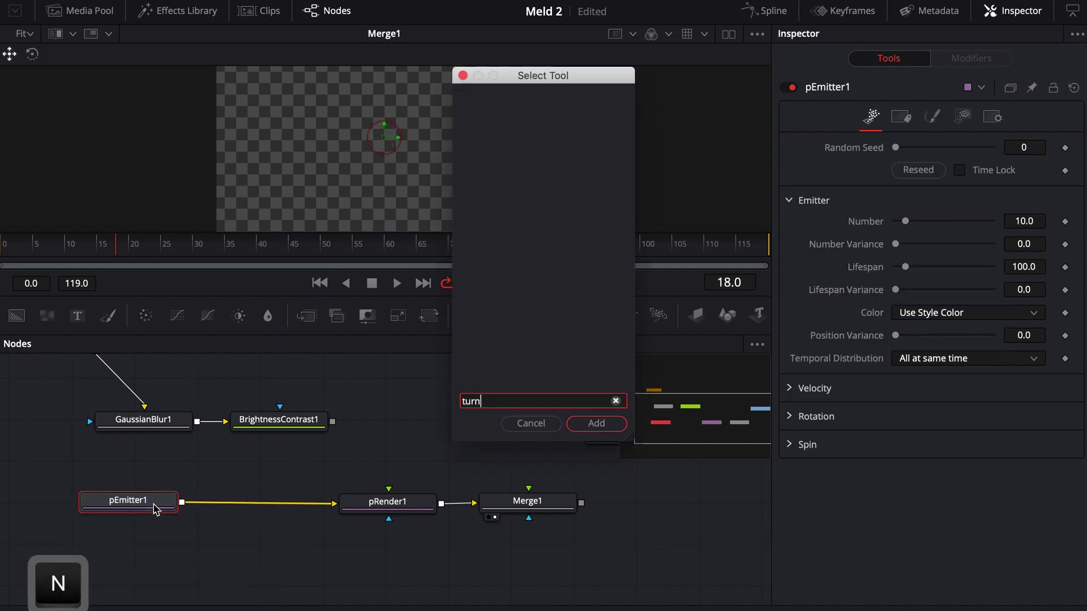
key(BackSpace)
text(b)
key(Return)
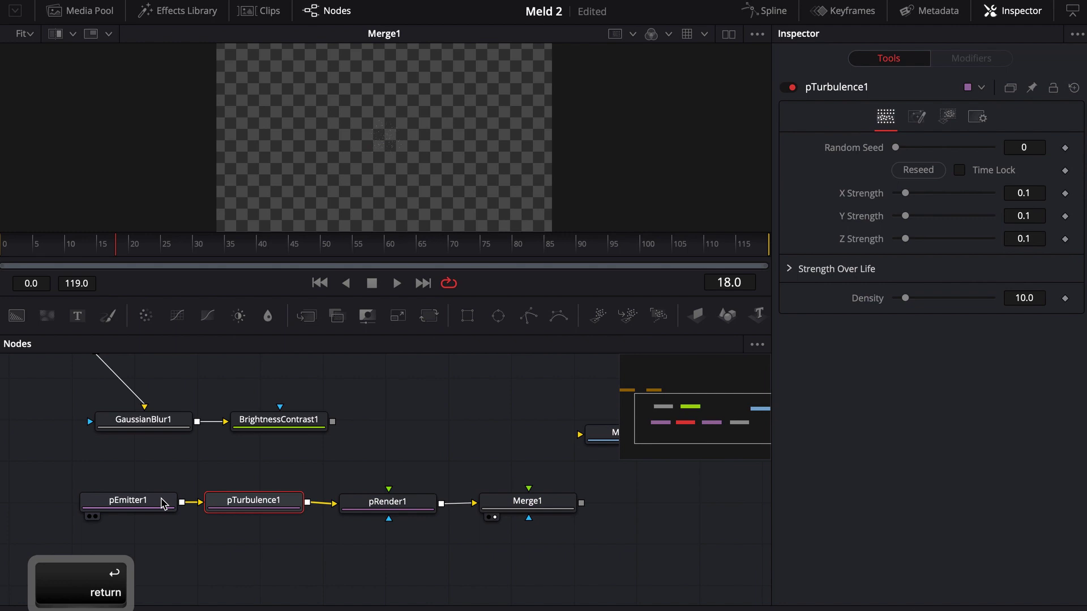
Step: Load pRender1 in the viewer and set pEmitter1's Number to 0.1
drag(387, 502, 359, 158)
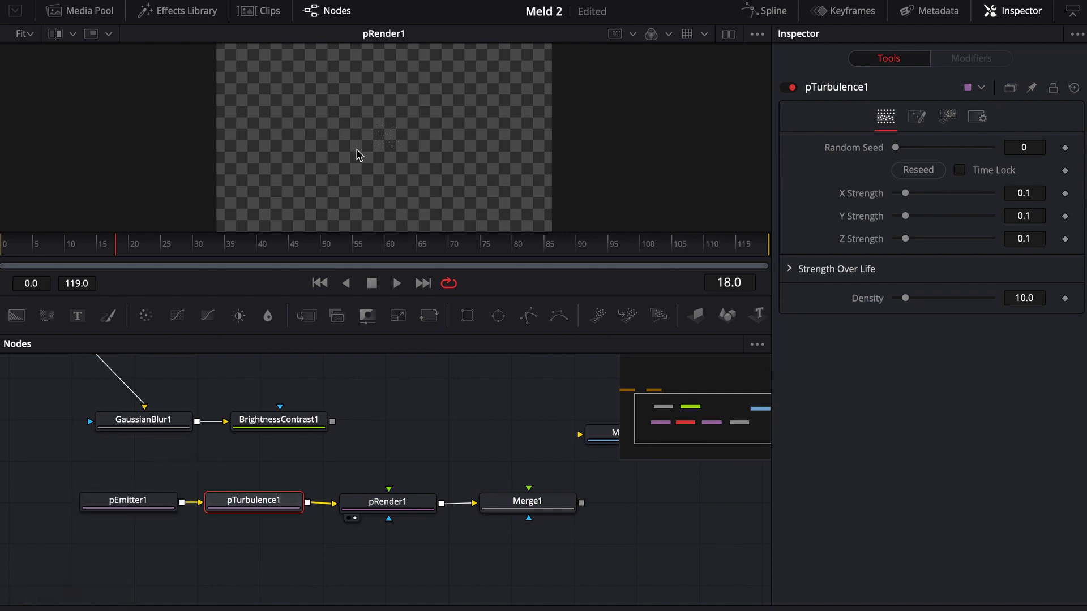
click(146, 501)
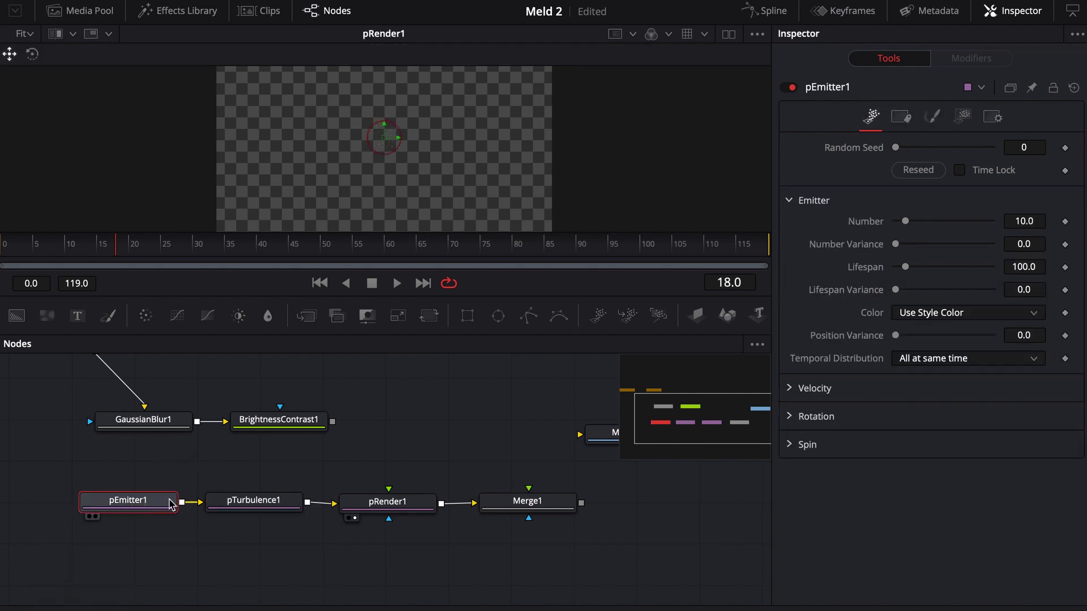
click(1033, 221)
text(0.1)
key(Return)
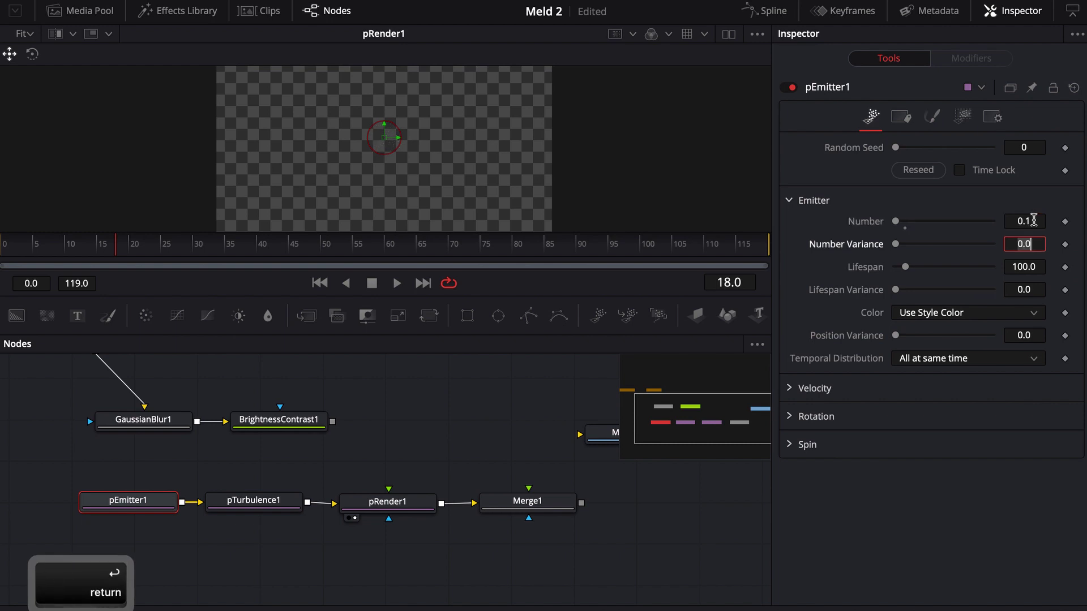
click(808, 221)
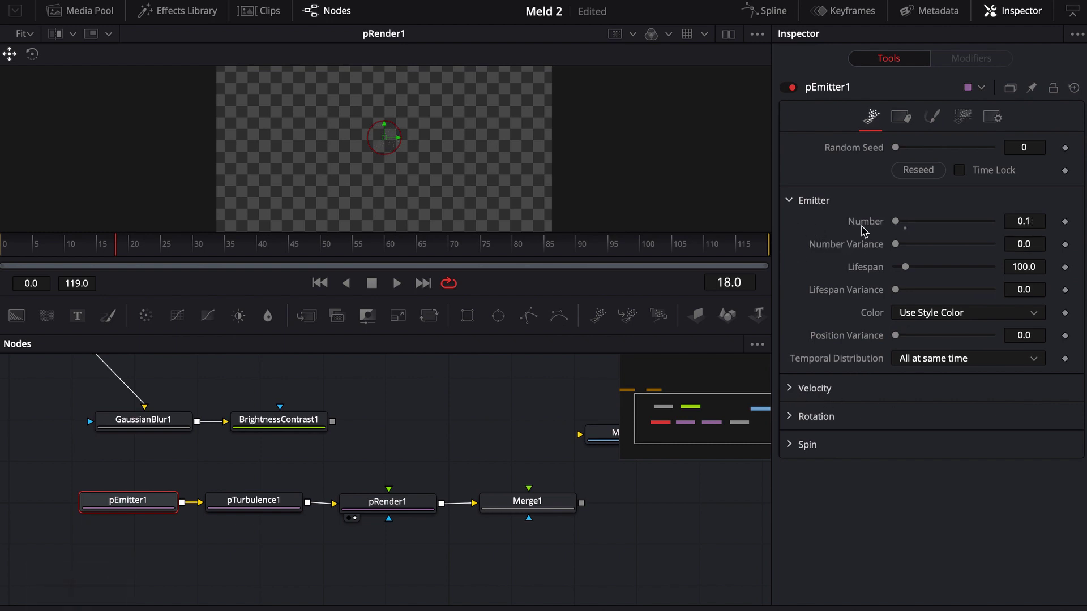
Step: Change pEmitter1's region to Rectangle and set its width and height to 1.0
click(965, 117)
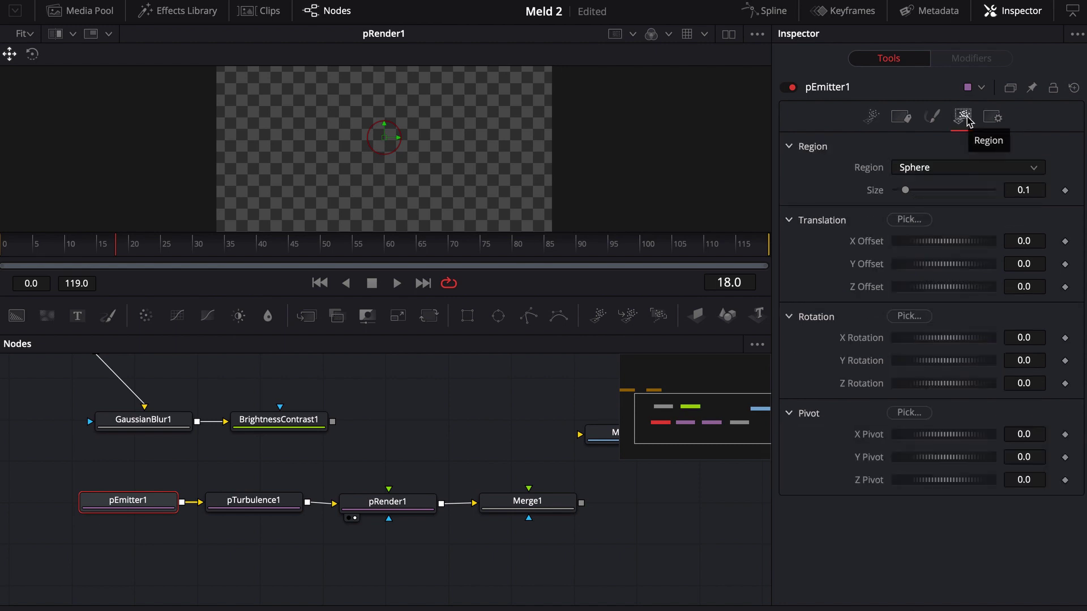
click(925, 171)
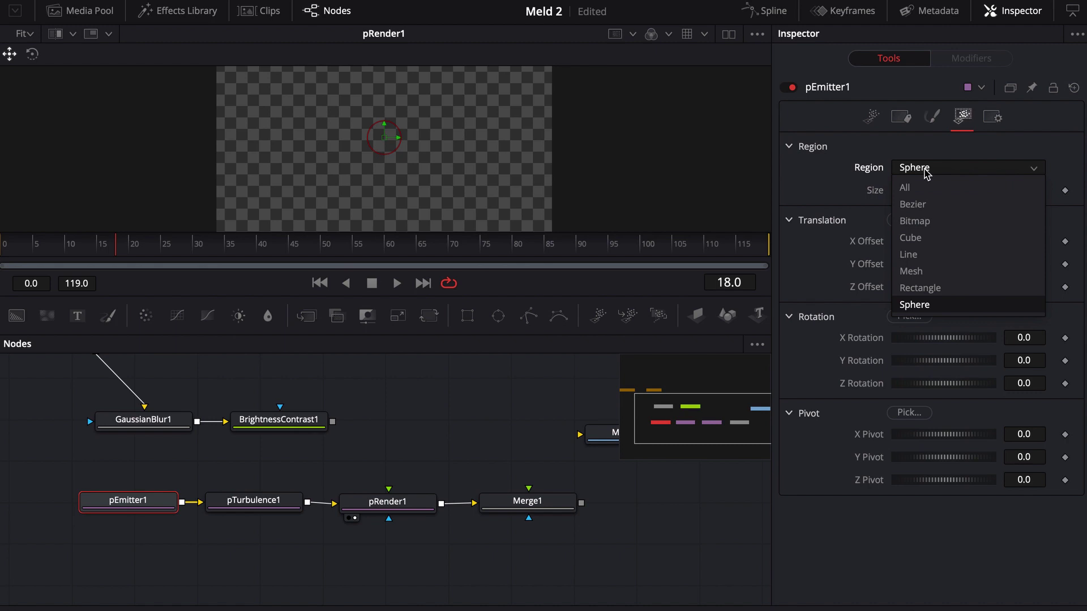
click(925, 288)
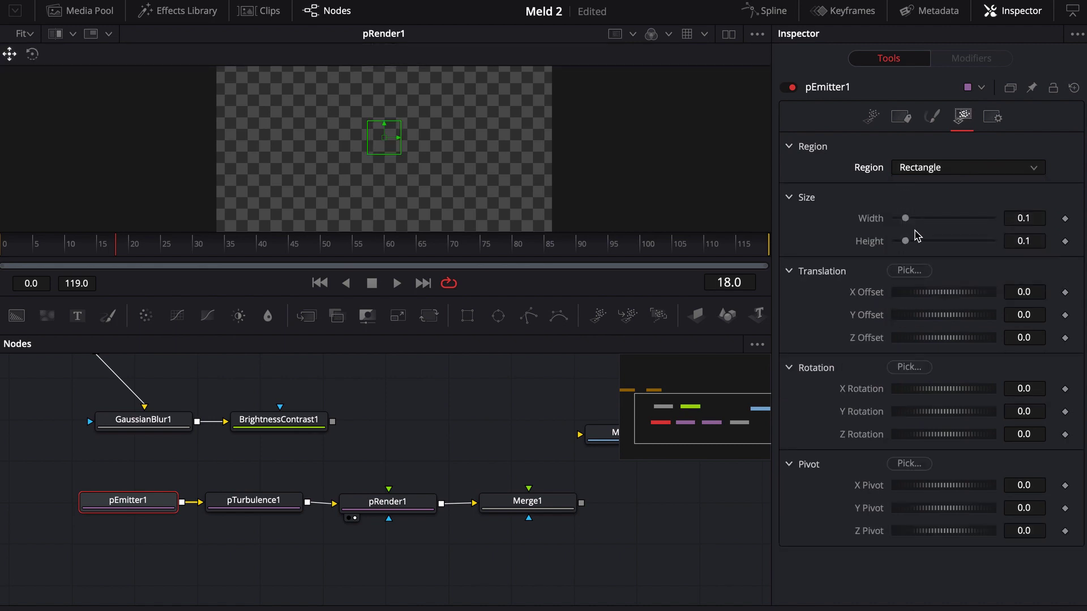
drag(905, 218, 1006, 215)
drag(905, 242, 1036, 240)
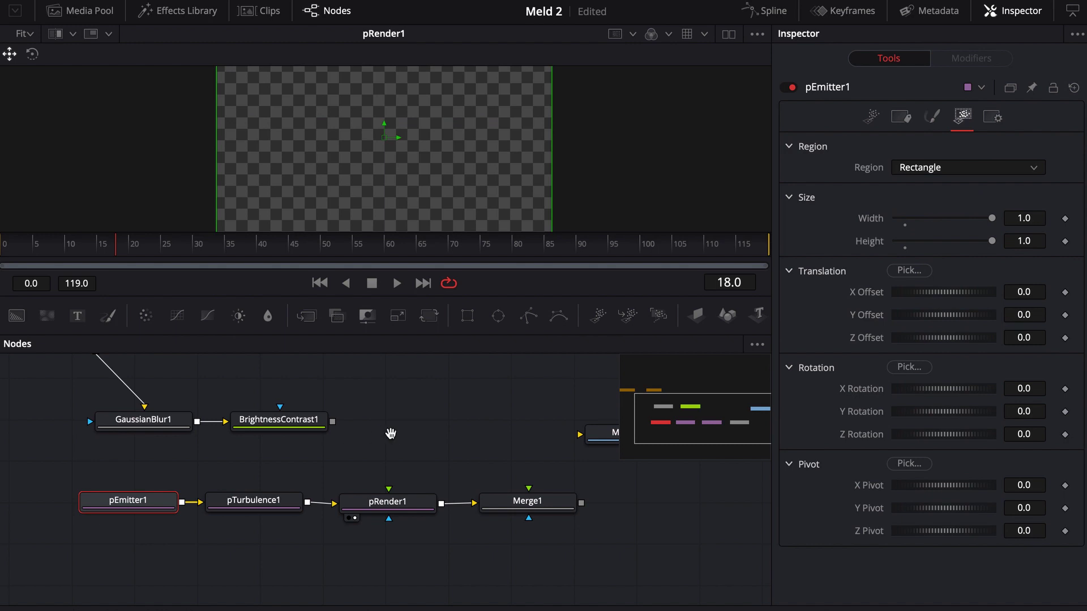
Step: Enlarge the viewer and reduce the emitter region's height to 0.575 to fit the frame
drag(393, 436, 371, 386)
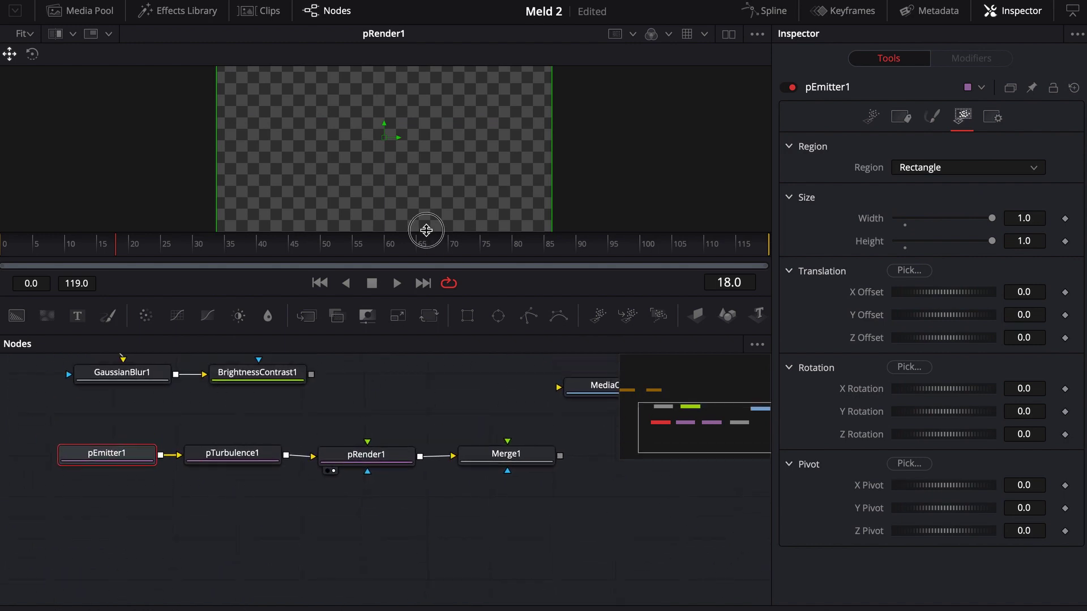
drag(425, 231, 432, 372)
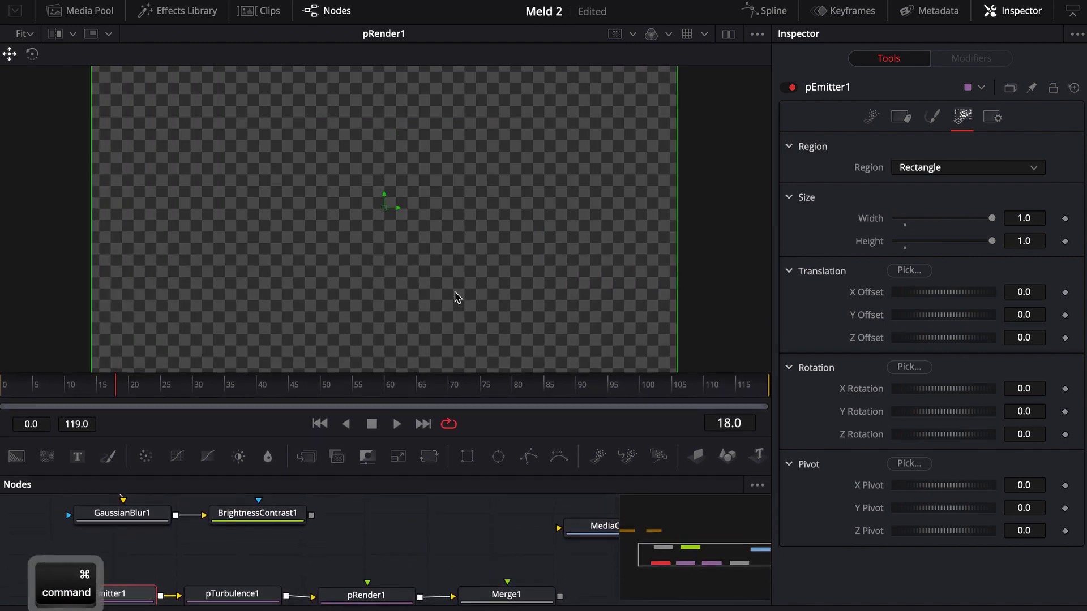
scroll(456, 298, down, 1)
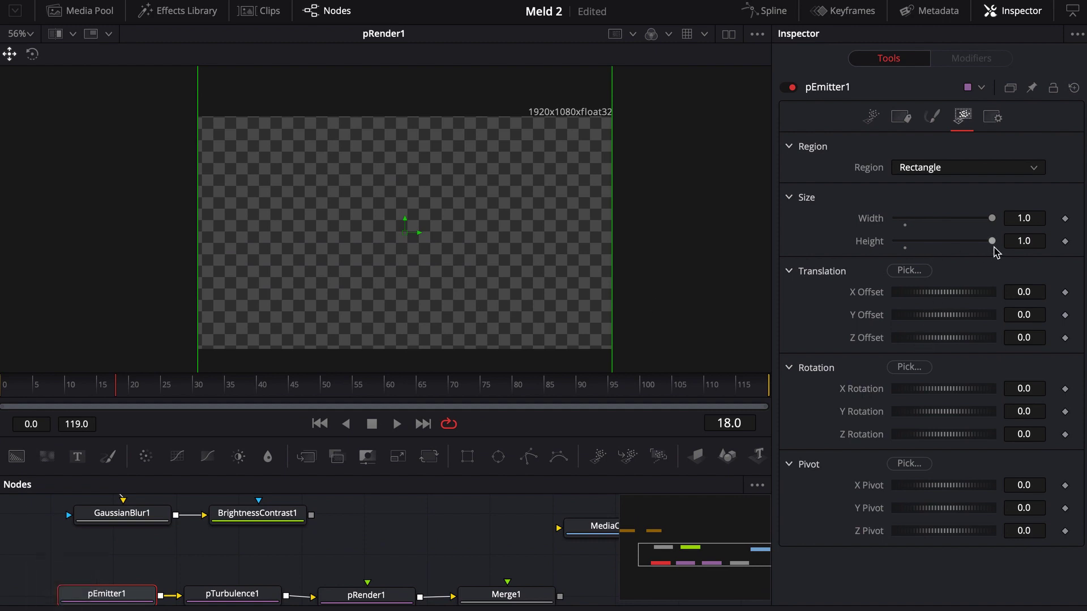
drag(994, 242, 952, 244)
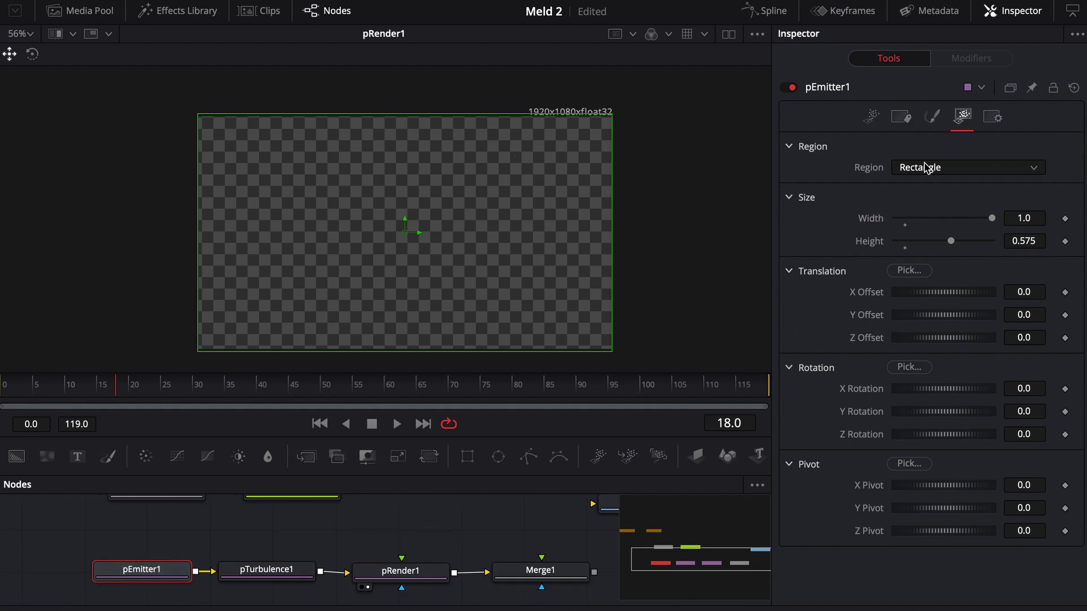
Step: Set pEmitter1's particle style to Bitmap
click(933, 117)
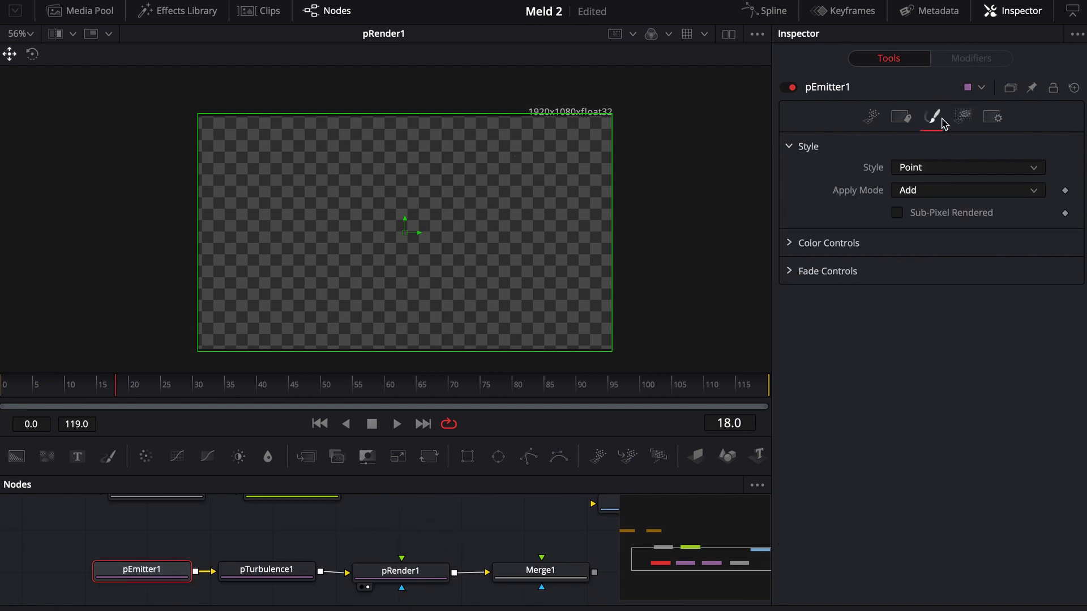
click(937, 166)
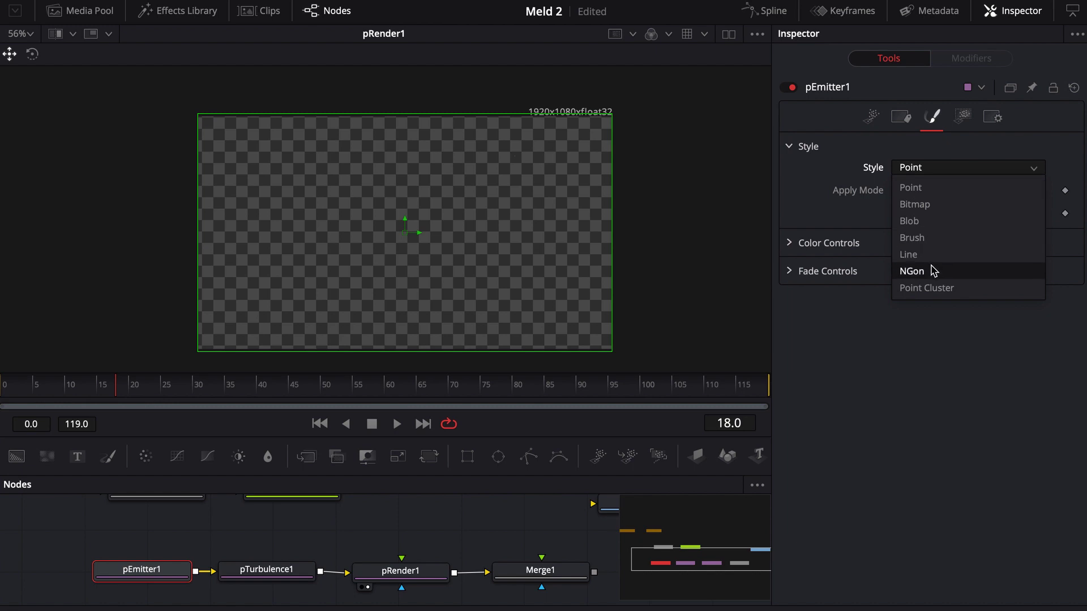
click(455, 531)
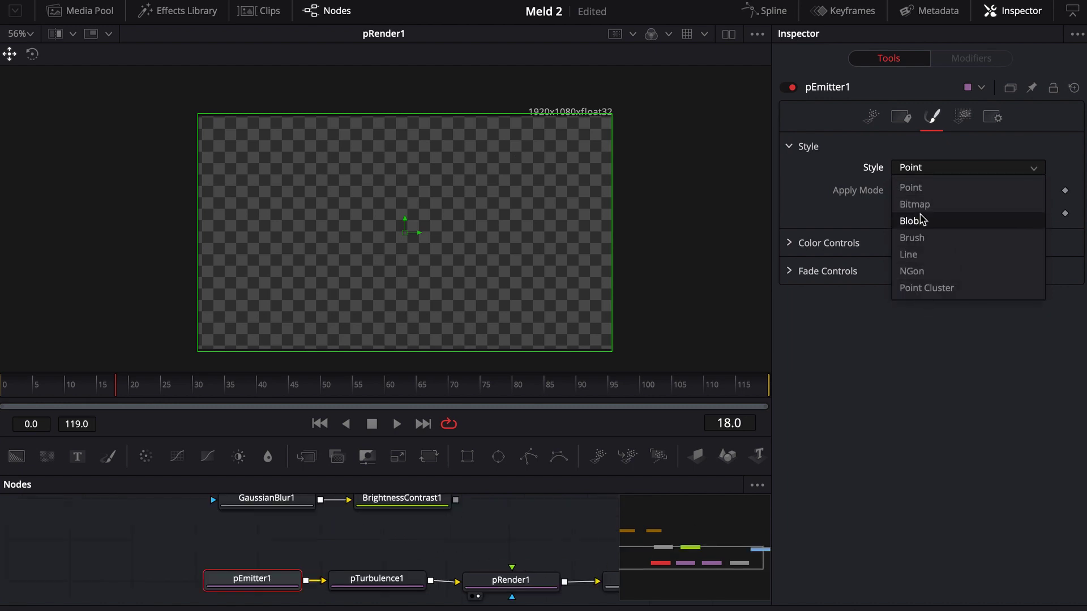
click(926, 205)
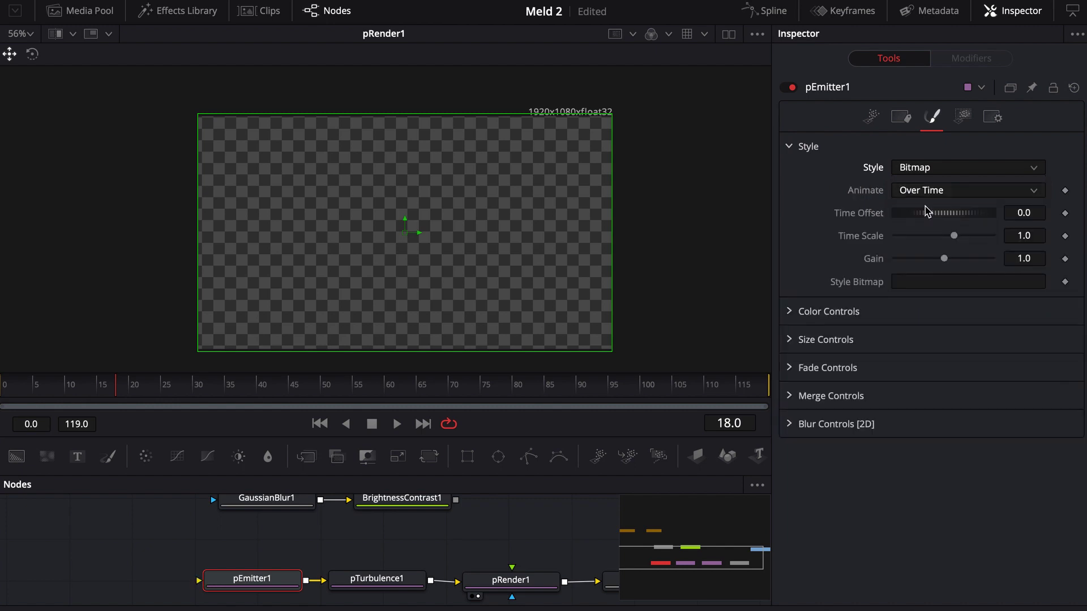
Step: Add an Ellipse node beside pEmitter1, load it in the viewer and shrink it to about 0.37 in width and height
drag(329, 548, 453, 542)
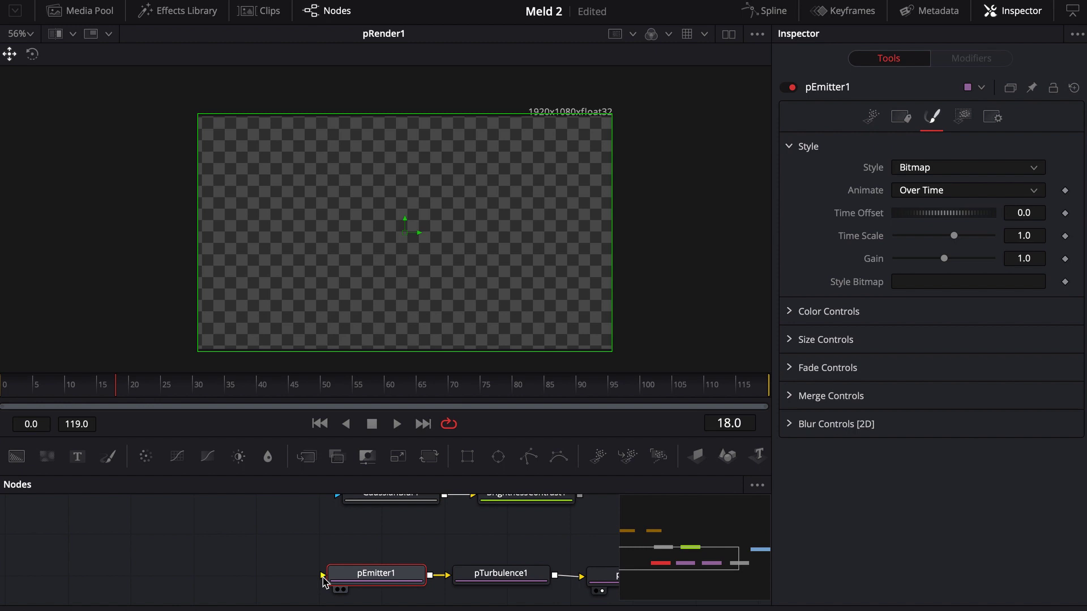
click(278, 553)
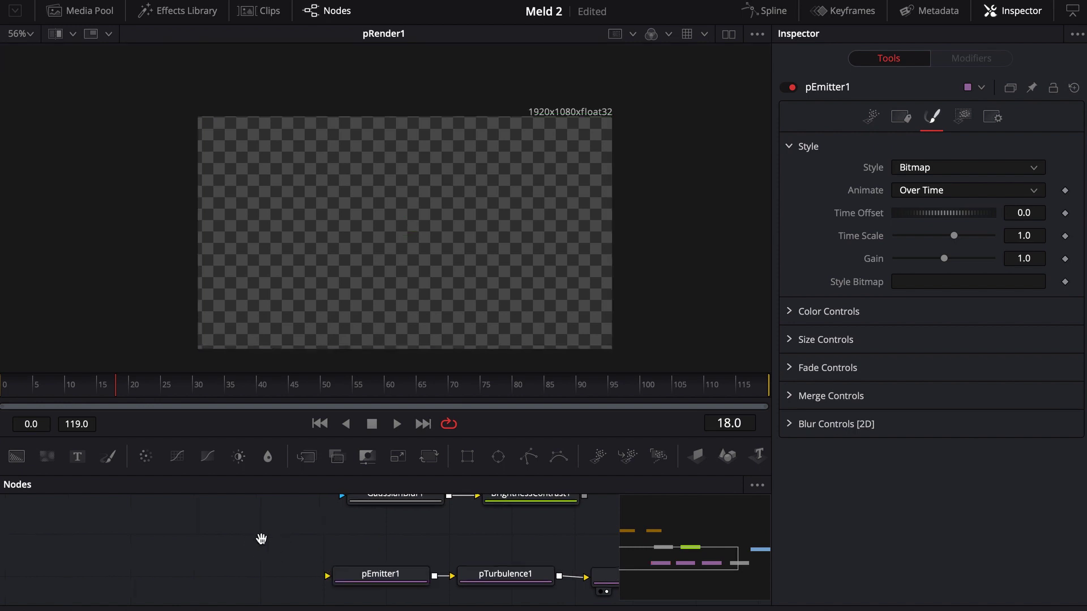
click(498, 457)
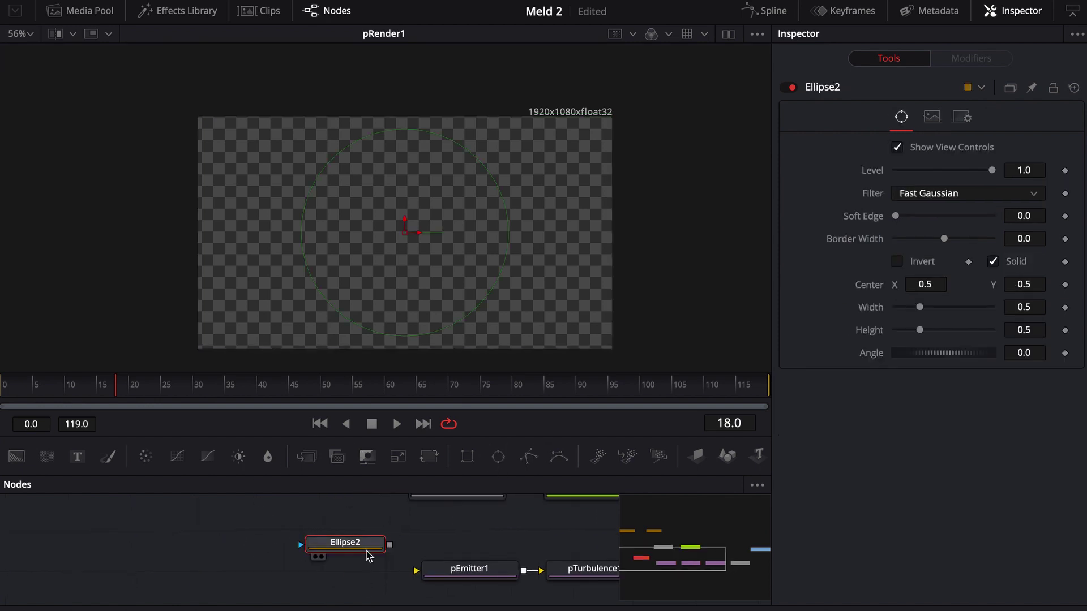
drag(336, 562, 374, 283)
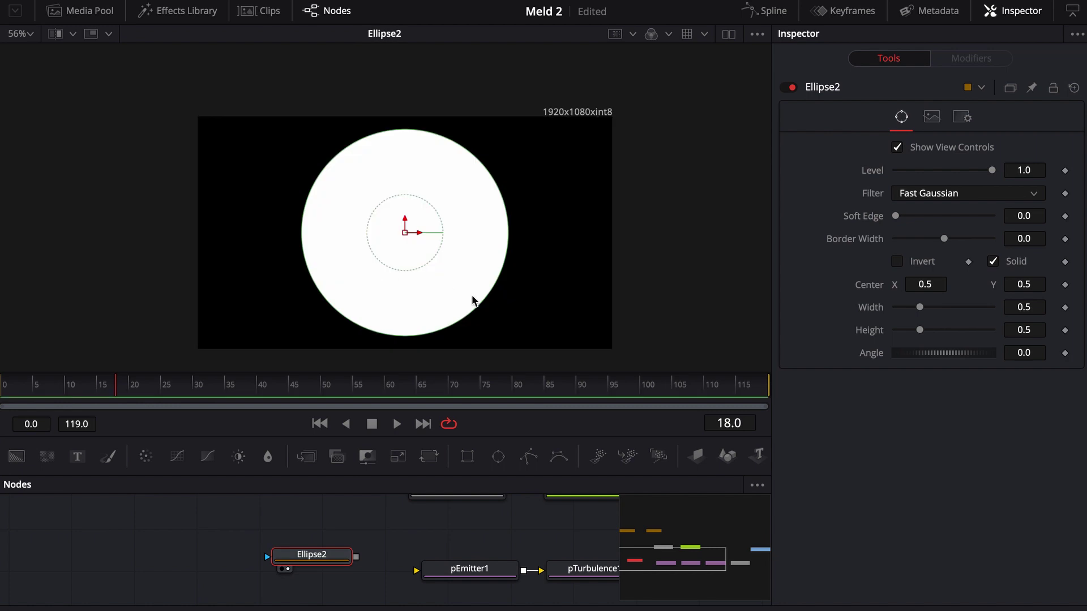
drag(475, 315, 454, 290)
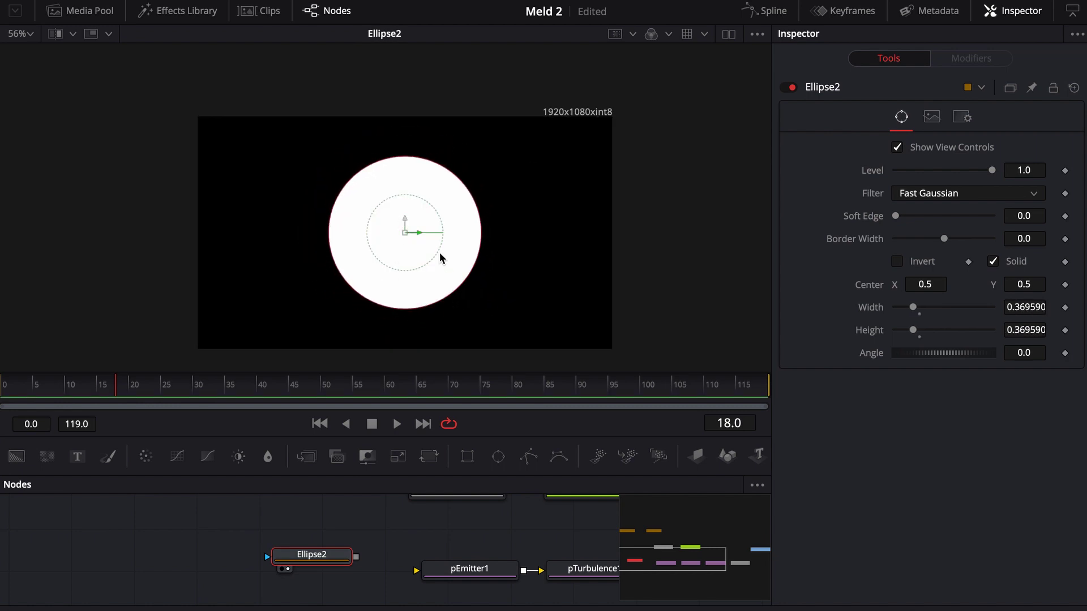
Step: Connect Ellipse2 to pEmitter1's style bitmap input and load pRender1 in the viewer
drag(404, 560, 302, 559)
drag(225, 557, 379, 567)
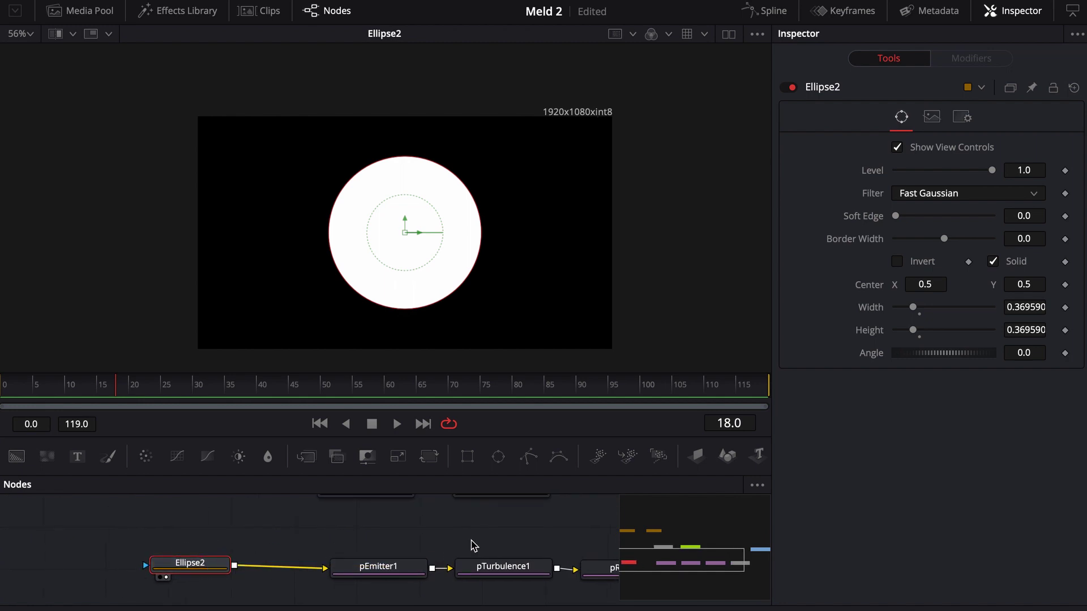
drag(473, 546, 386, 553)
drag(308, 569, 397, 297)
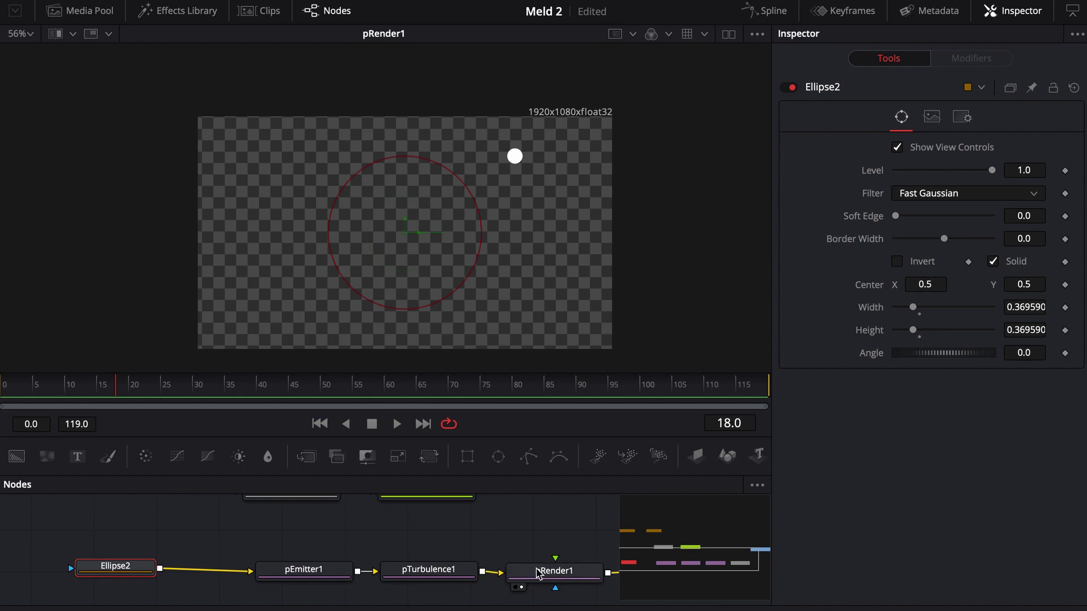
drag(525, 518, 416, 519)
drag(439, 572, 434, 290)
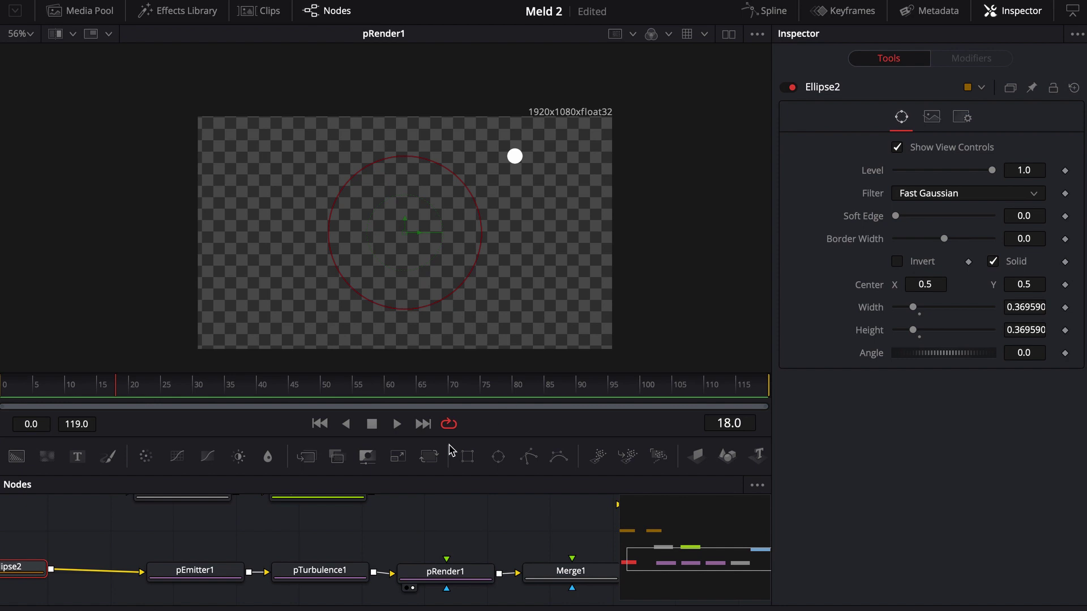
Step: Set pRender1's Pre-Generate Frames to 100 and enable Kill Particles That Leave the View
scroll(430, 566, down, 1)
click(446, 564)
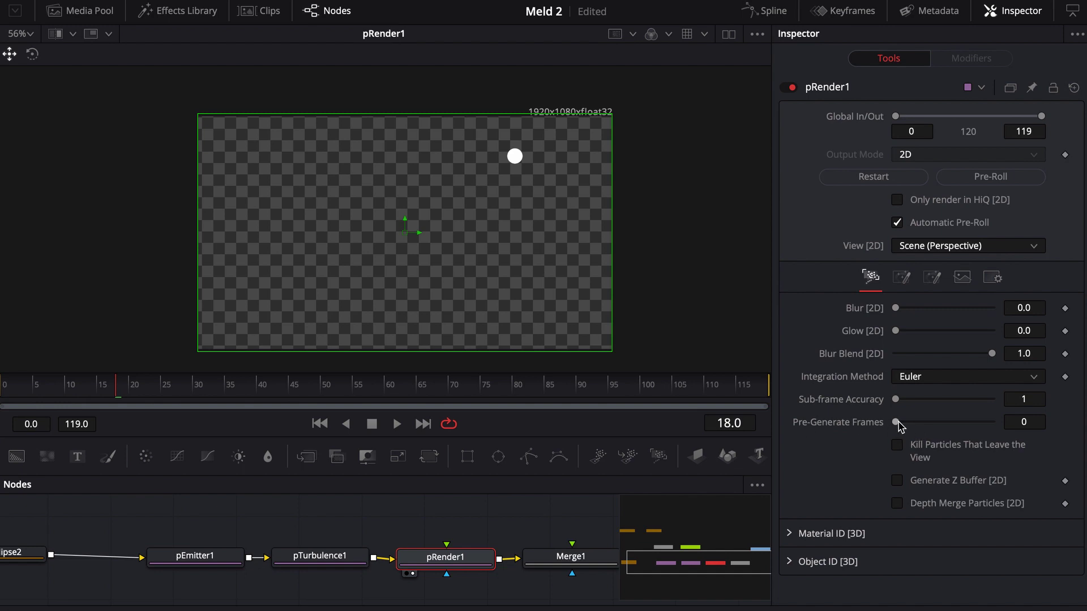
drag(898, 422, 996, 423)
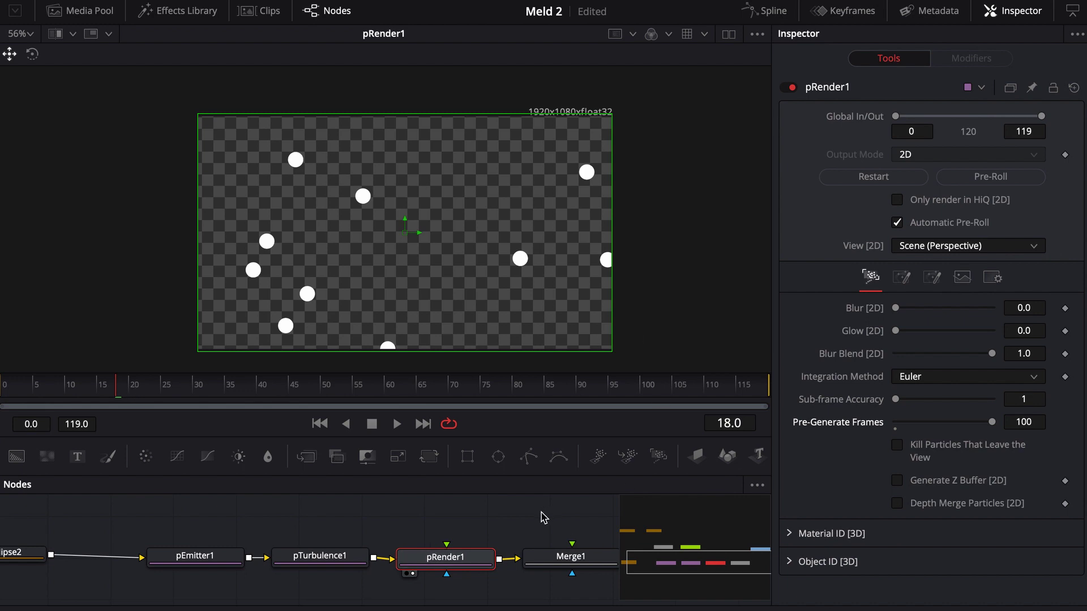
click(898, 447)
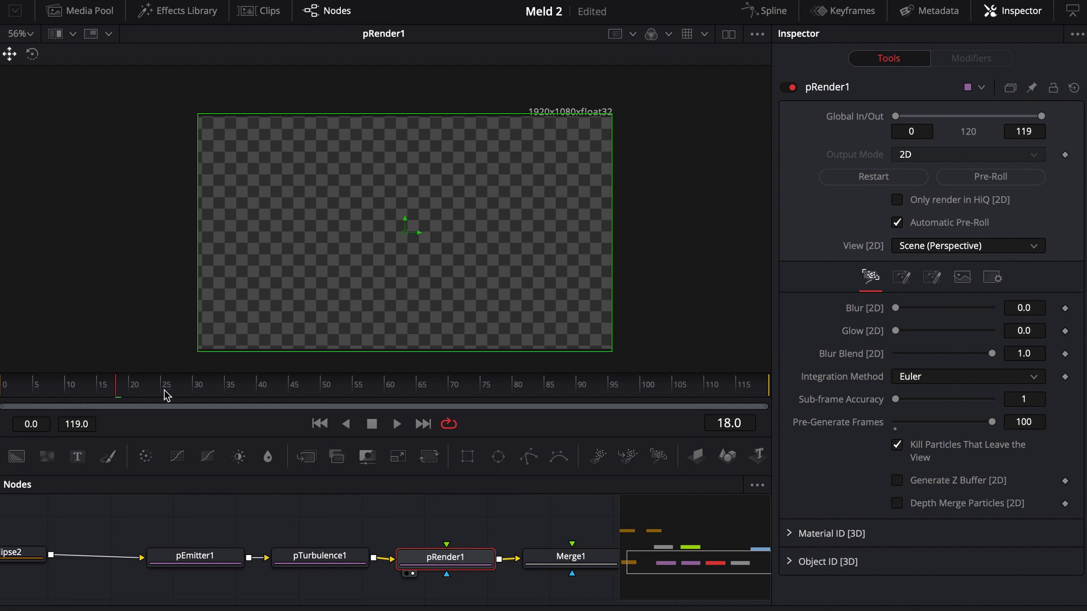
Step: Play the particle animation from frame 1 to check its motion, and stop playback
drag(166, 395, 12, 385)
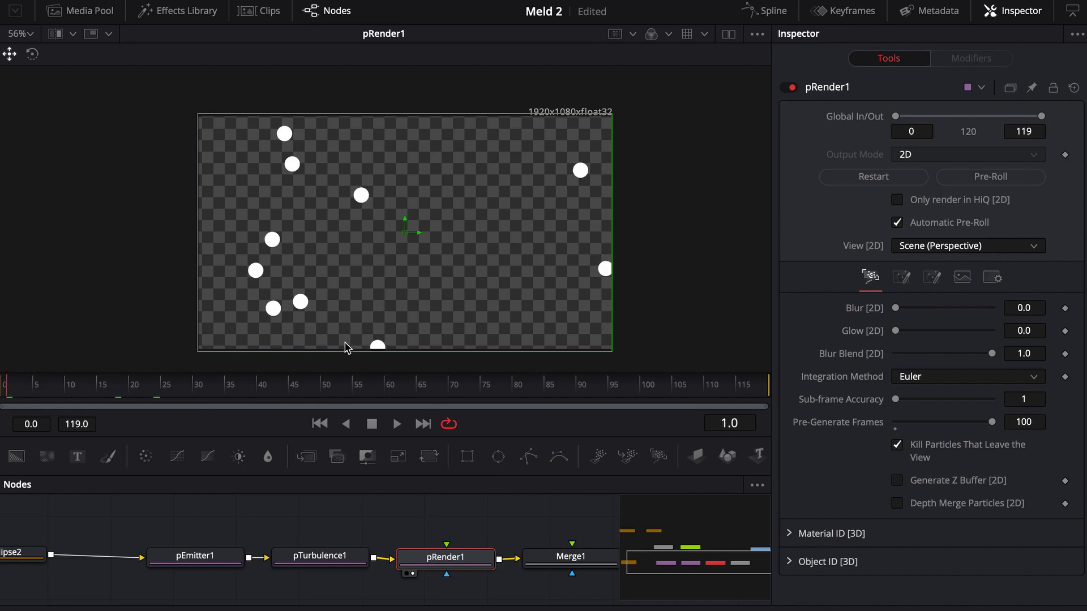
key(space)
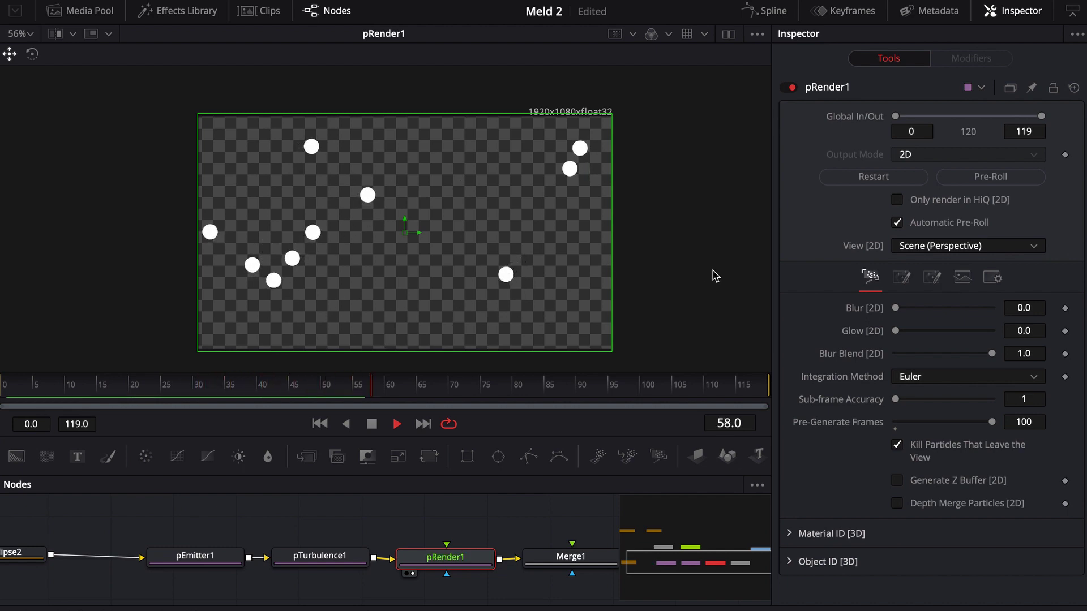
key(space)
Step: Increase pEmitter1's particle size to about 0.35 in its Size Controls
drag(306, 516, 280, 512)
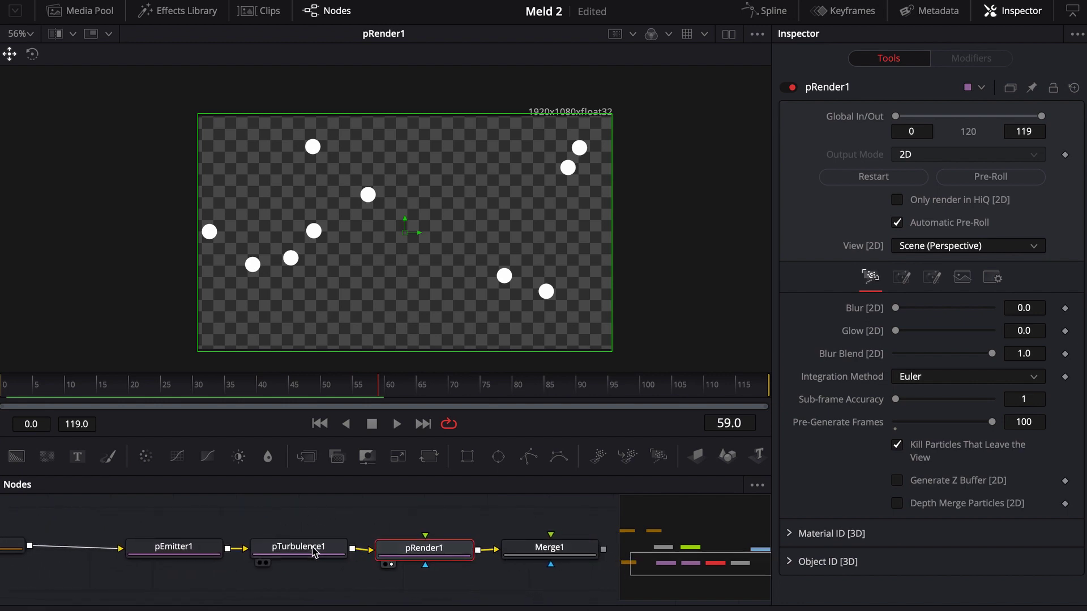
click(192, 551)
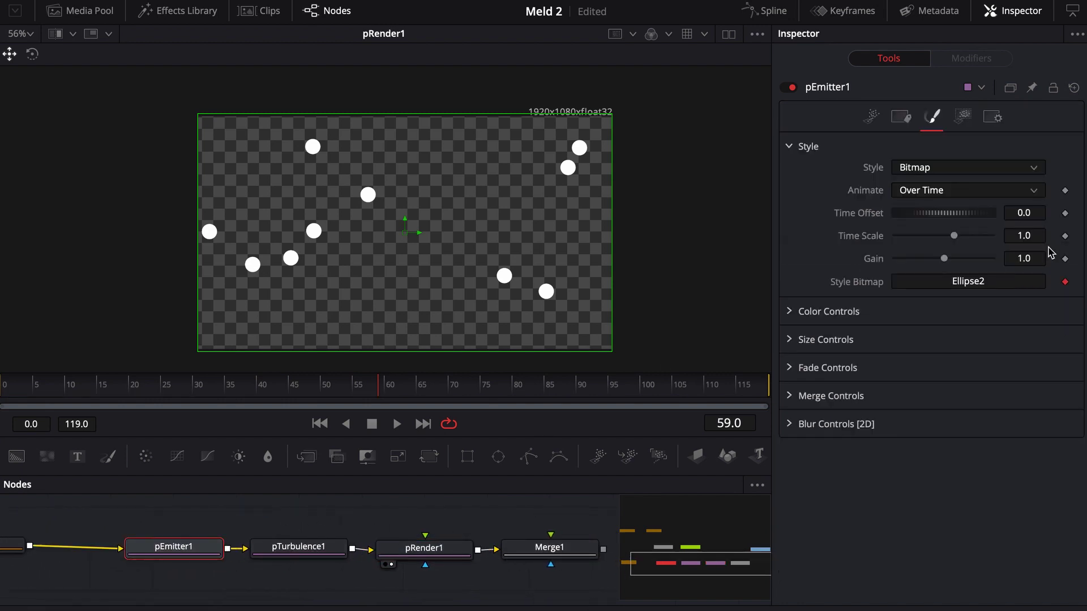
click(794, 342)
drag(916, 360, 965, 364)
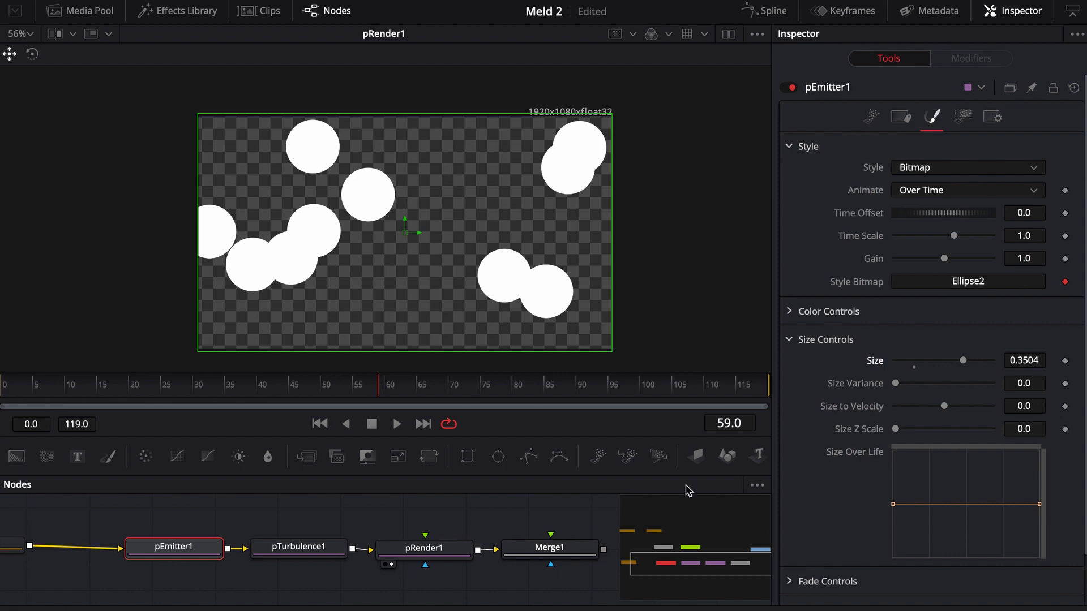
Step: Play the animation to check it, set pTurbulence1's Z Strength to 0.0, and resume playback
drag(416, 497, 360, 503)
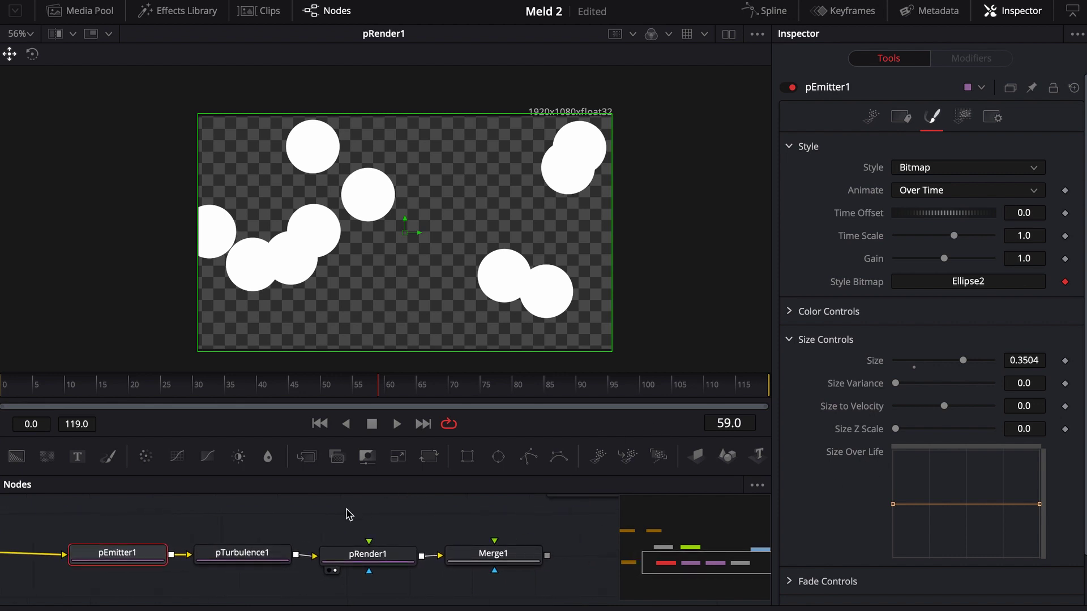
click(245, 560)
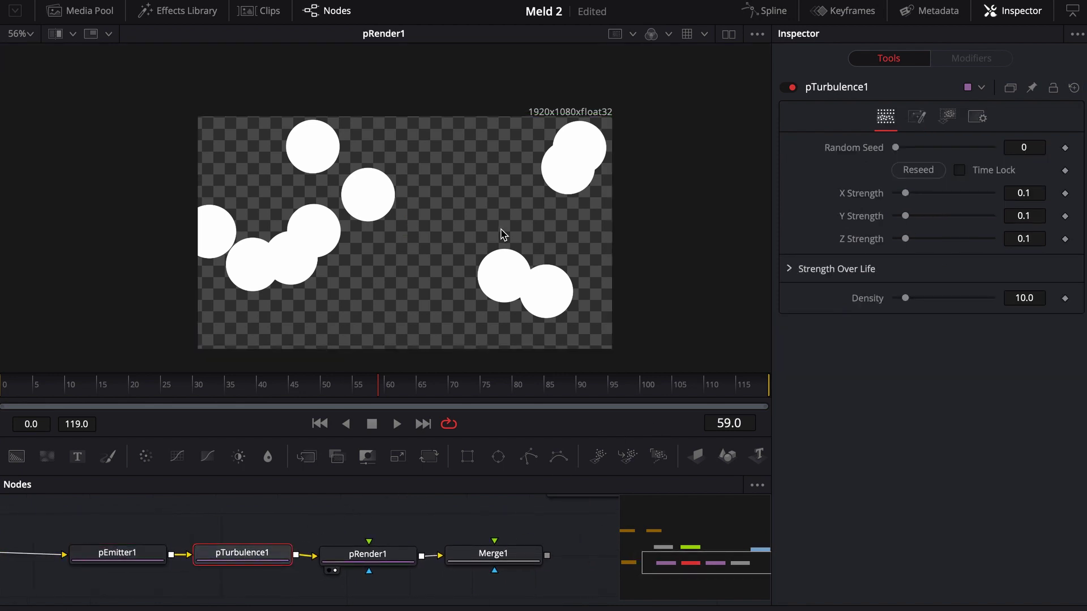
key(space)
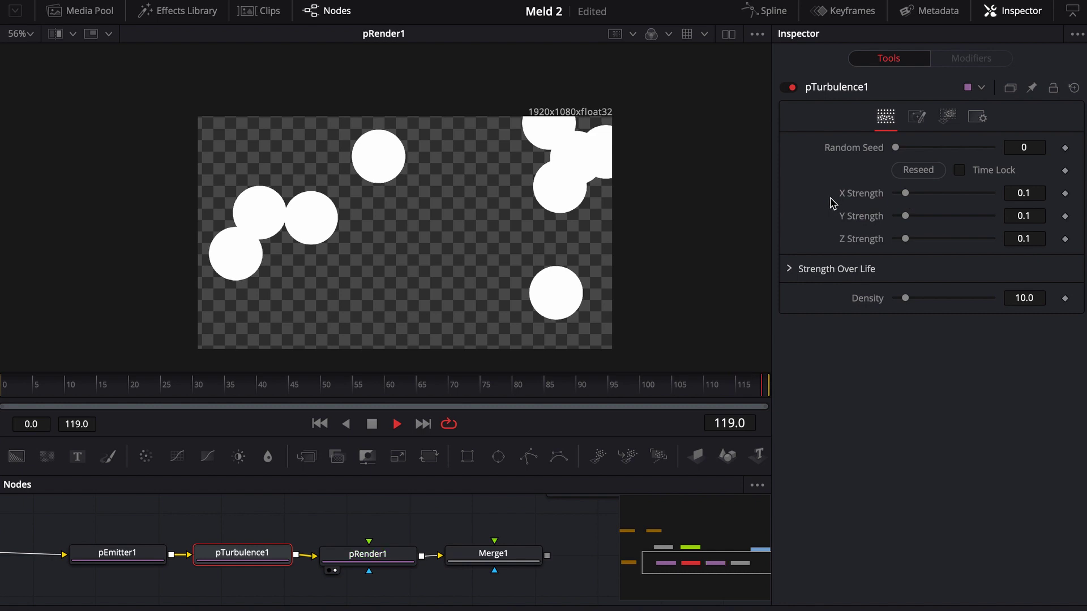
key(space)
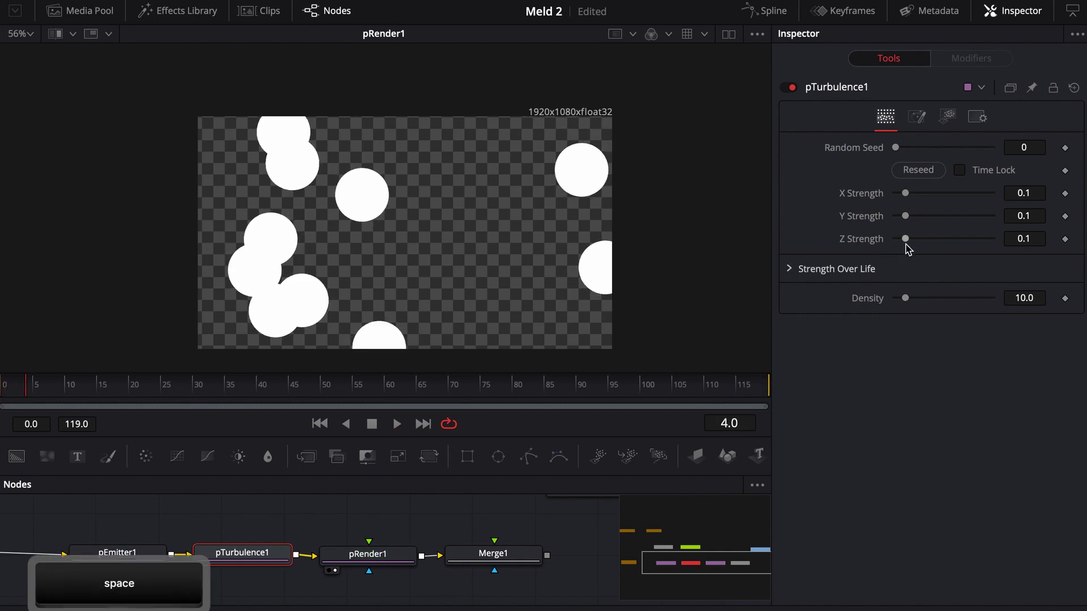
click(905, 240)
drag(905, 240, 563, 339)
key(space)
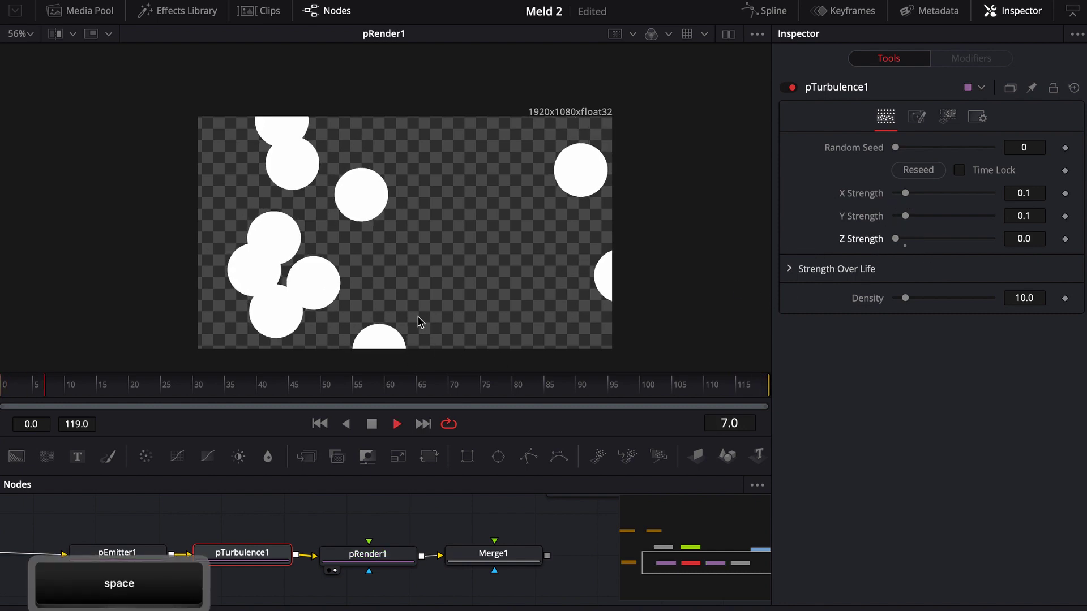
Step: Delete the Merge1 node that follows pRender1
click(302, 559)
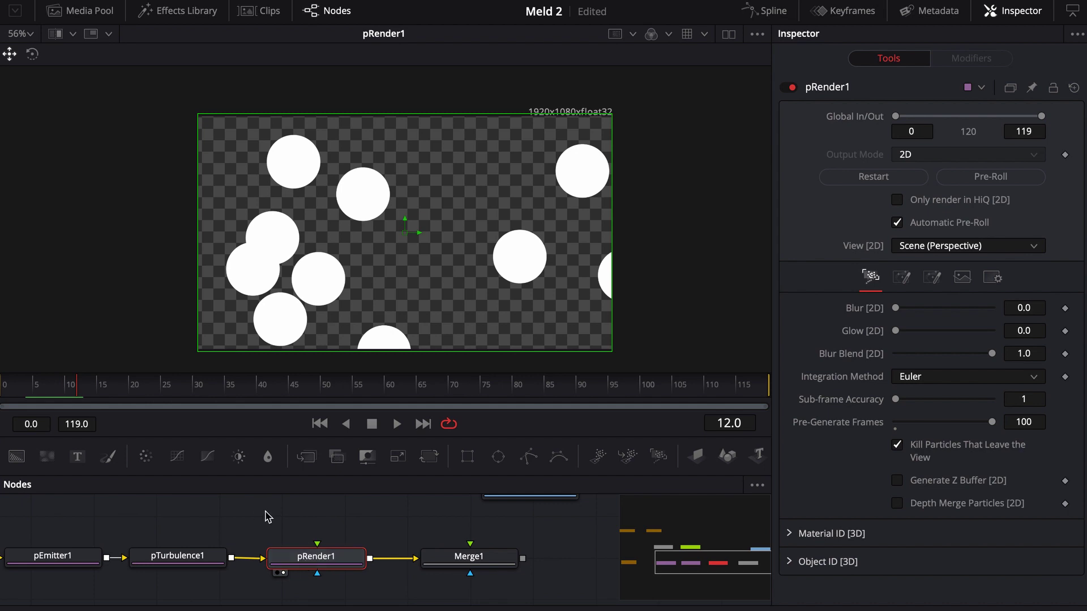
drag(251, 516, 232, 528)
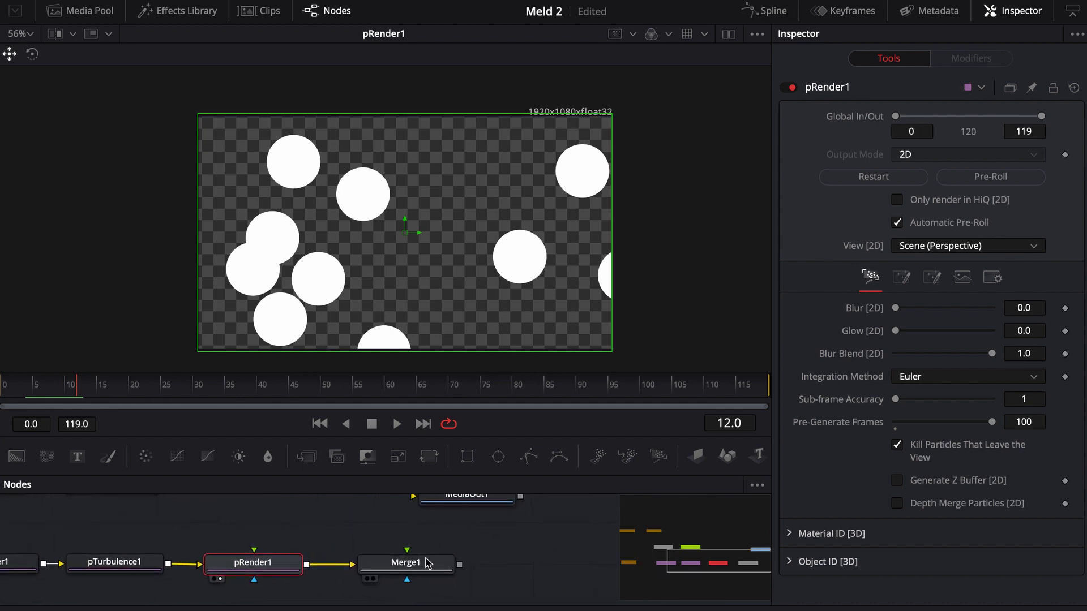
click(385, 564)
drag(384, 564, 493, 597)
key(BackSpace)
Step: Move GaussianBlur1 and BrightnessContrast1 together to follow pRender1, and connect pRender1's output to GaussianBlur1's input
drag(410, 593, 481, 588)
drag(237, 566, 130, 536)
drag(317, 516, 295, 497)
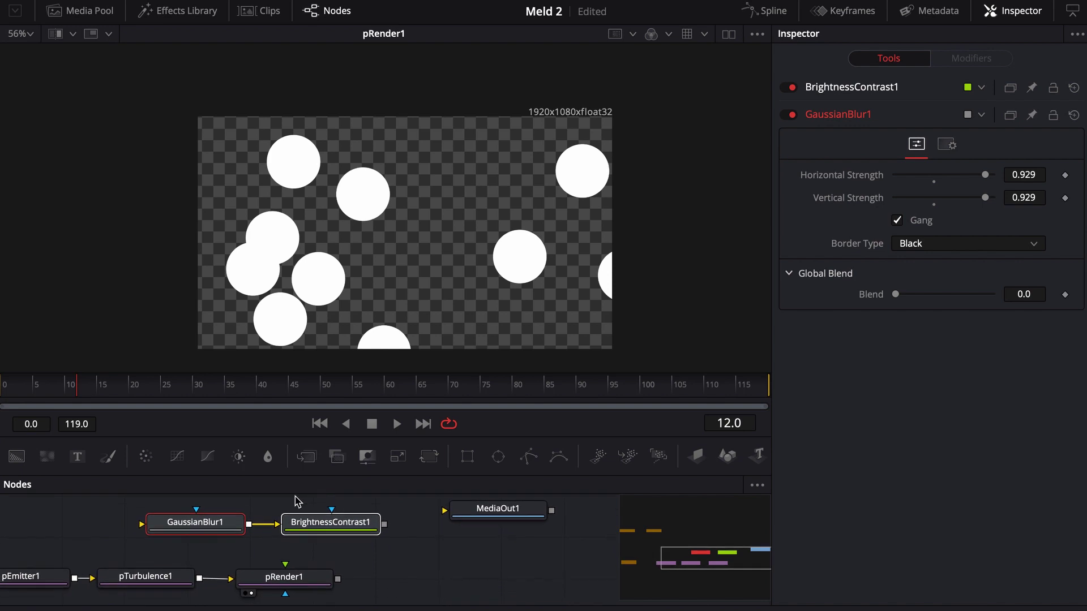
drag(203, 524, 451, 576)
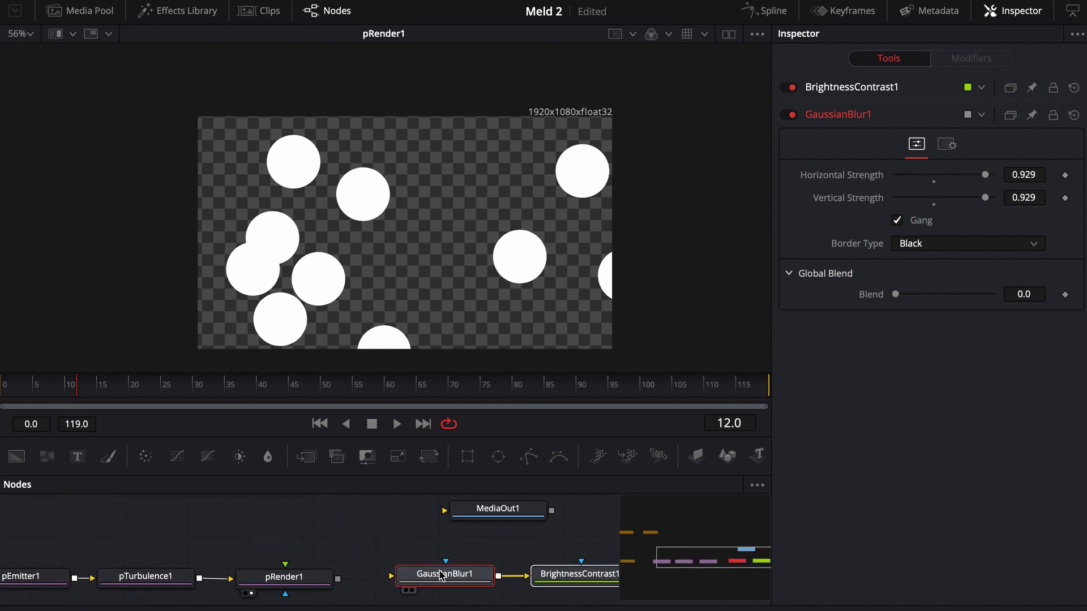
drag(339, 579, 456, 586)
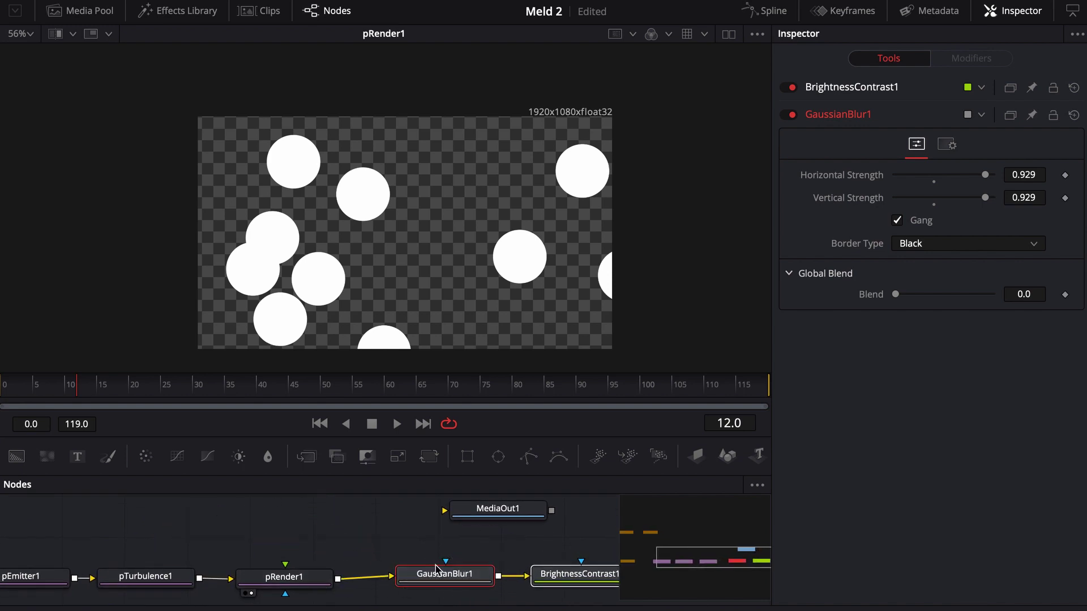
Step: Load GaussianBlur1 in the viewer and reduce its horizontal and vertical strength to about 0.638
scroll(387, 545, right, 2)
drag(362, 569, 389, 326)
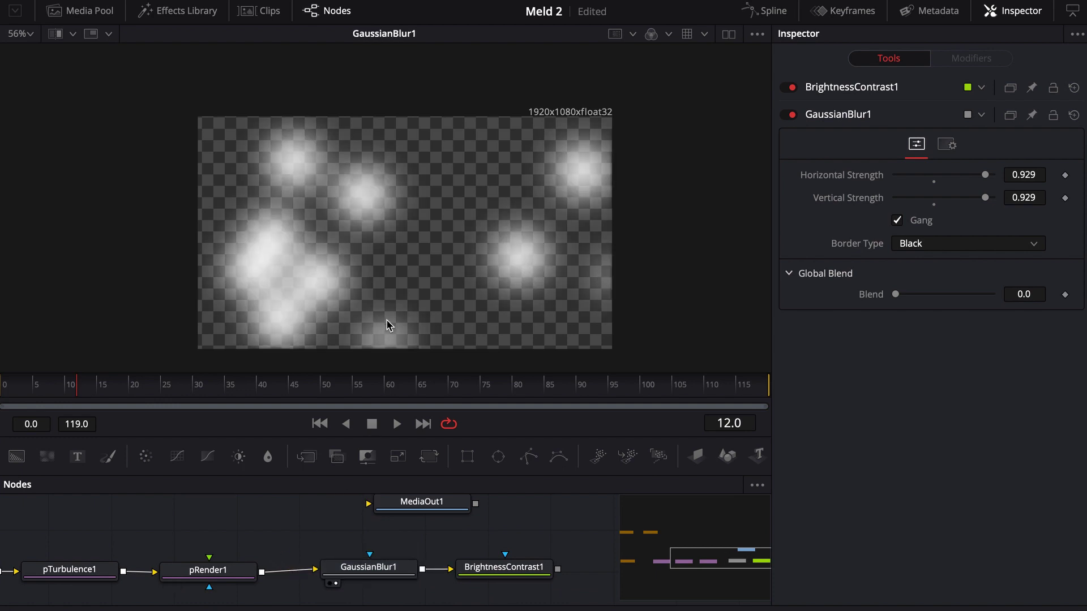
click(366, 567)
scroll(365, 568, down, 1)
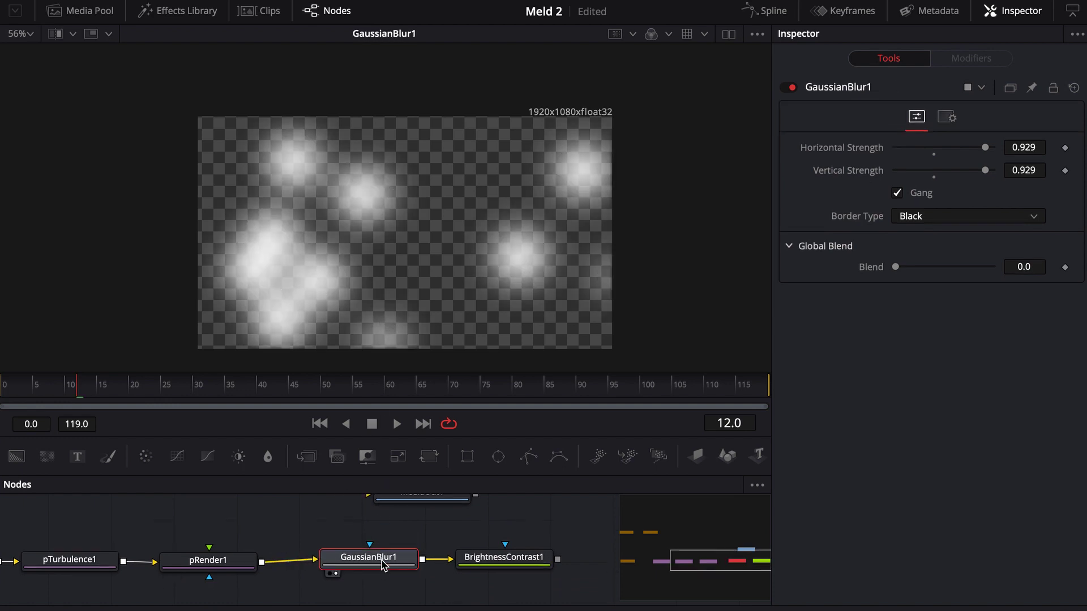
drag(985, 171, 955, 179)
scroll(564, 521, right, 3)
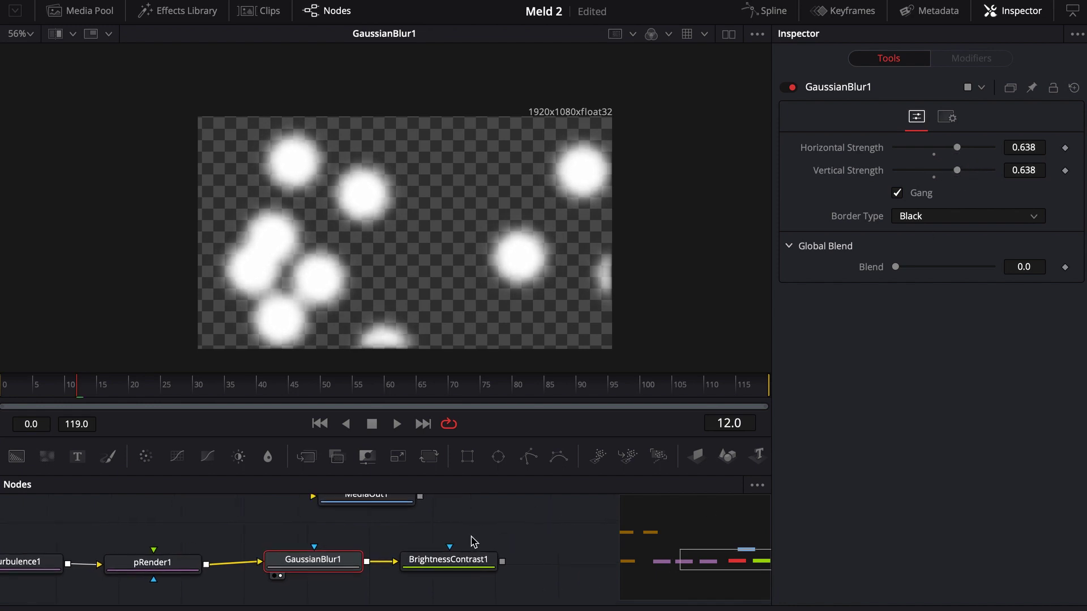
Step: Load BrightnessContrast1 in the viewer and add a Bitmap node with pRender1 selected
drag(453, 559, 447, 277)
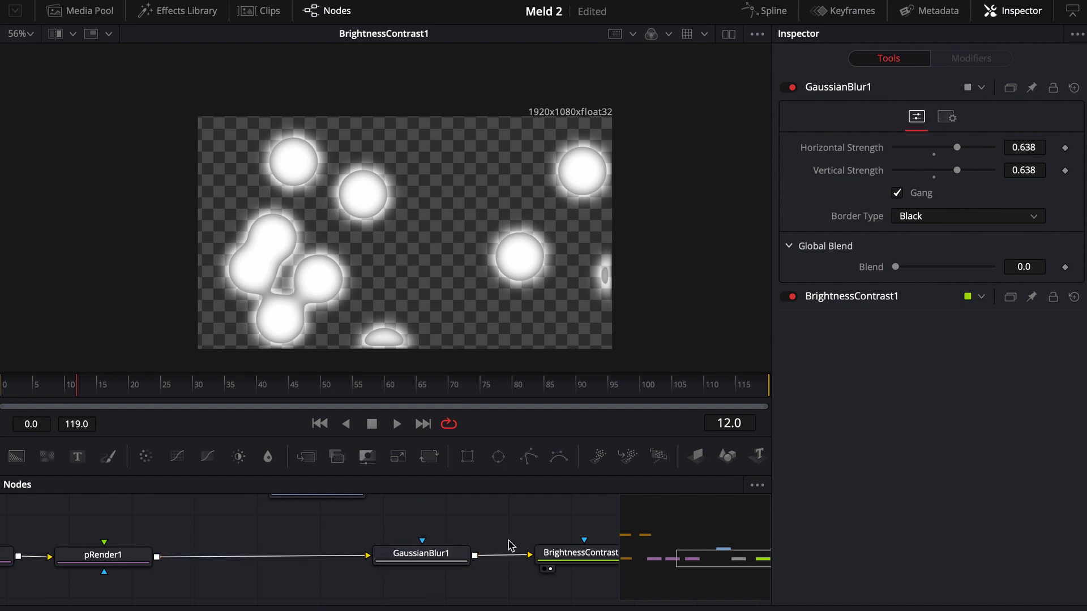
click(133, 554)
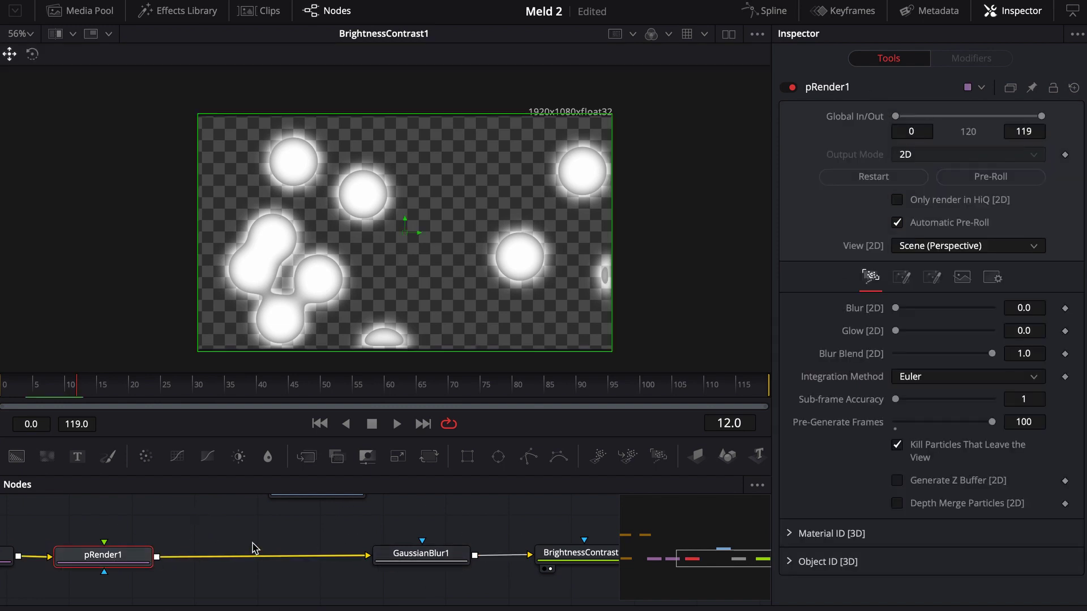
key(shift+space)
text(bit)
key(Return)
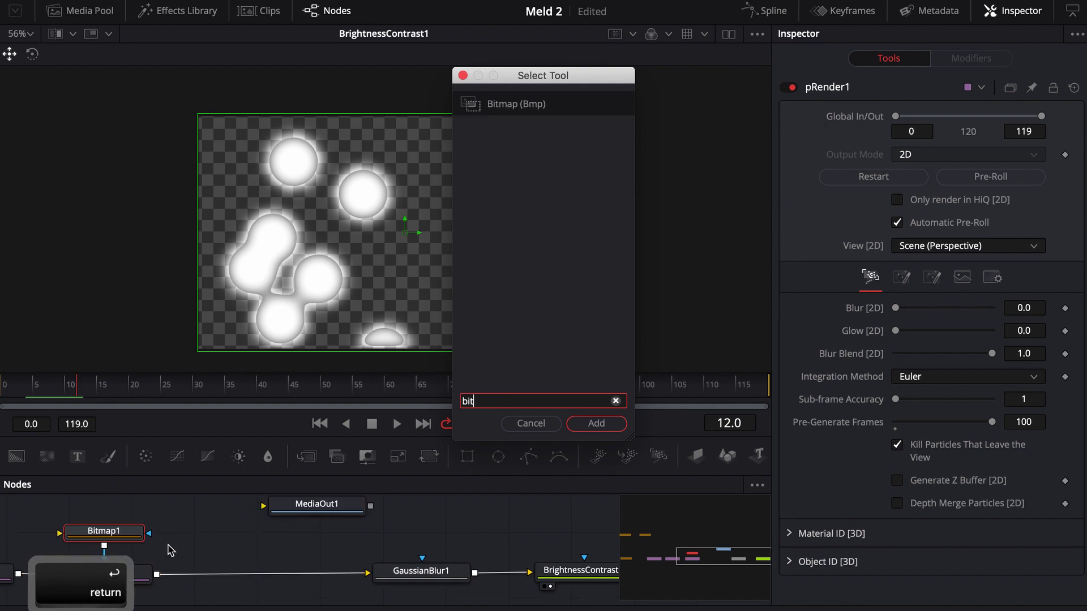
Step: Detach Bitmap1 from pRender1's mask input and insert it between pRender1 and GaussianBlur1
drag(141, 535, 309, 549)
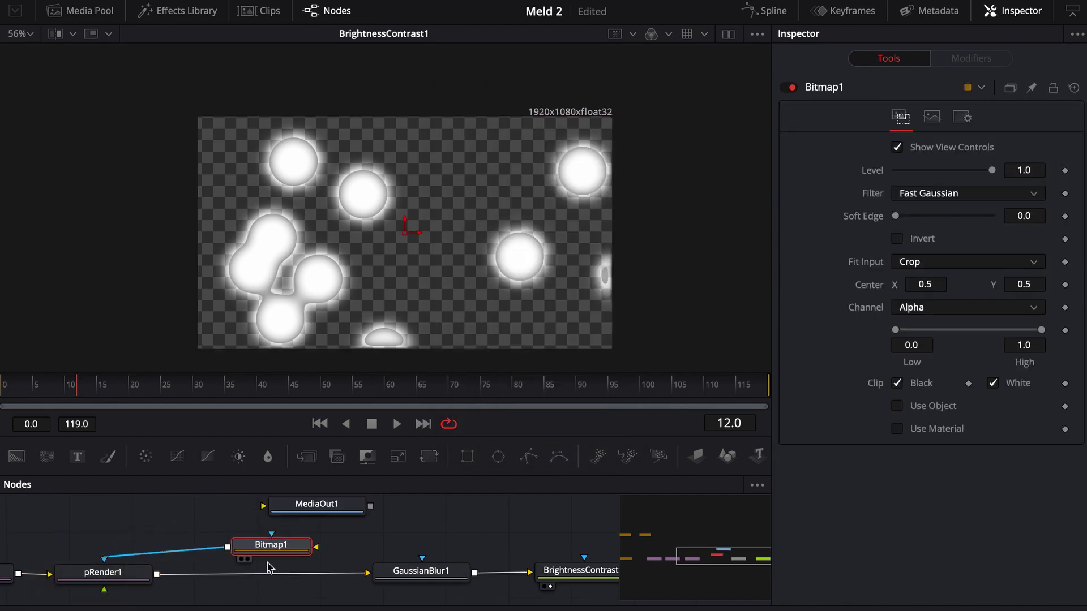
drag(103, 558, 182, 522)
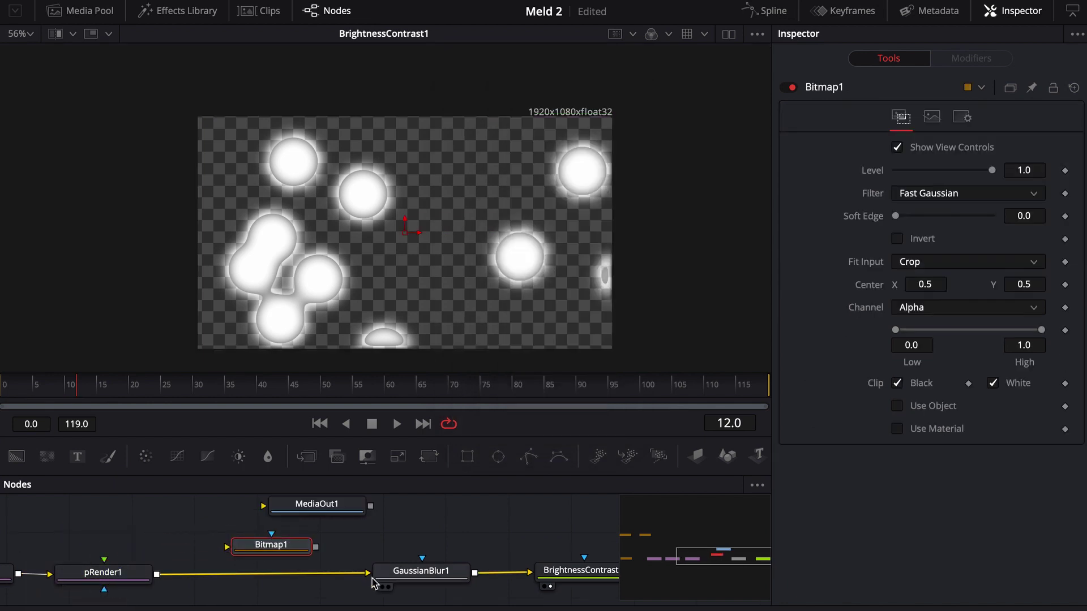
drag(271, 544, 403, 580)
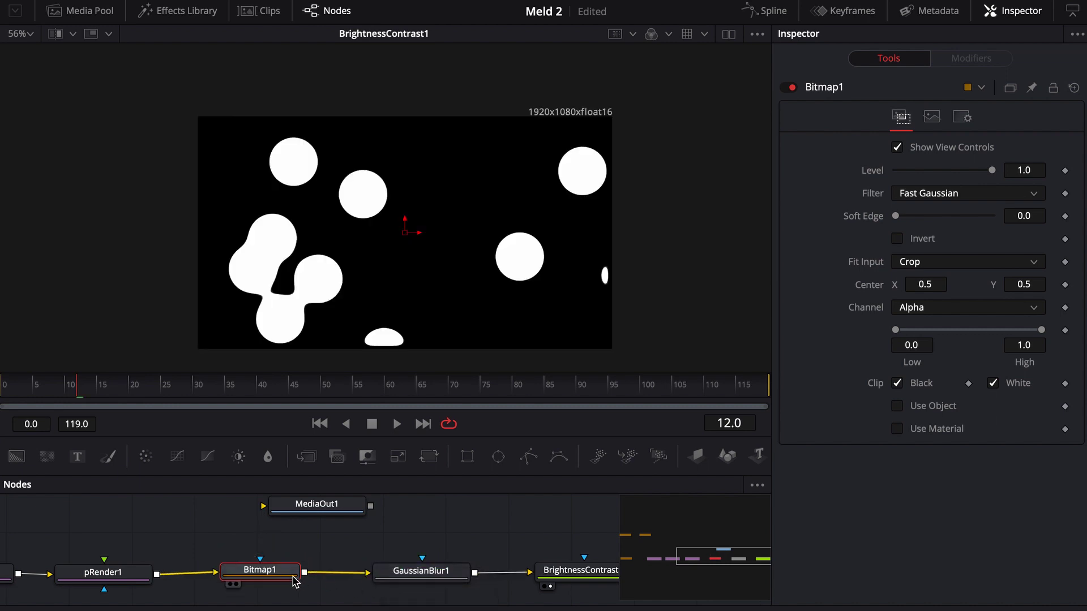
Step: View the outputs of Bitmap1, GaussianBlur1 and BrightnessContrast1 one after another
key(1)
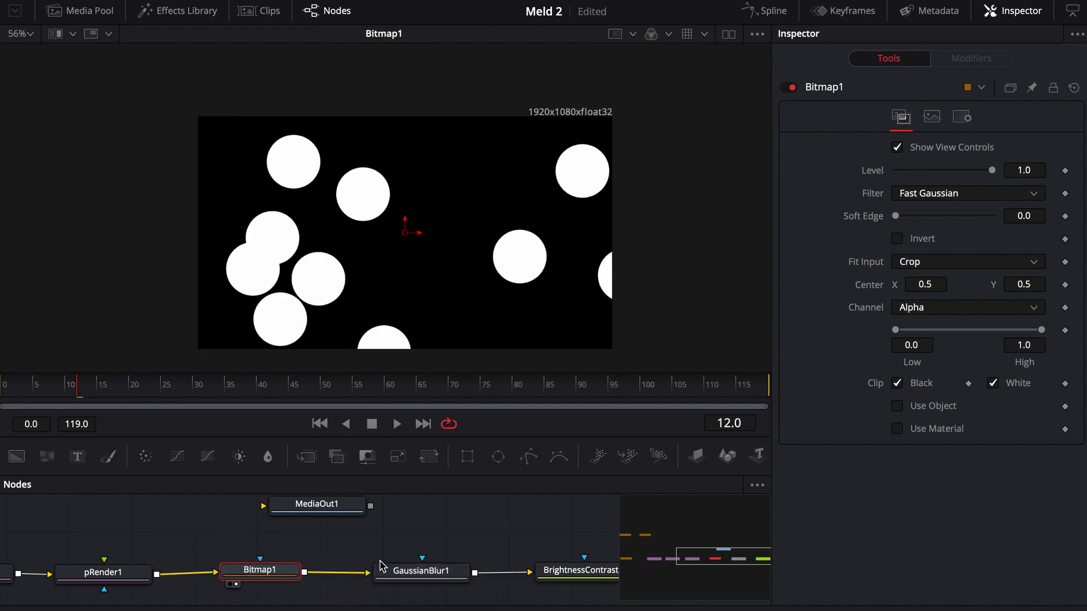
key(1)
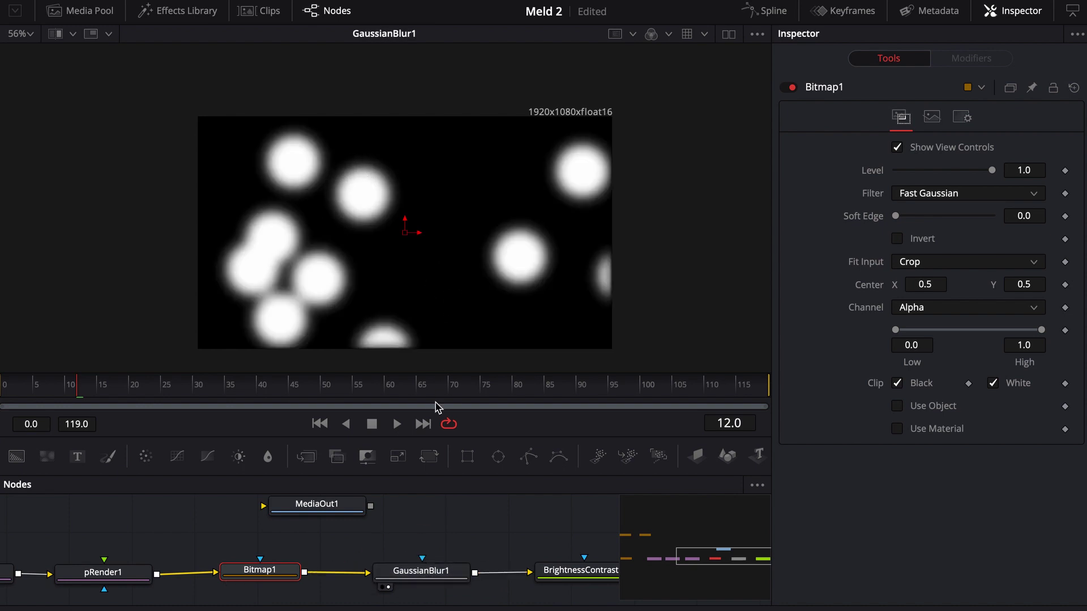
drag(383, 547, 177, 545)
drag(413, 572, 456, 294)
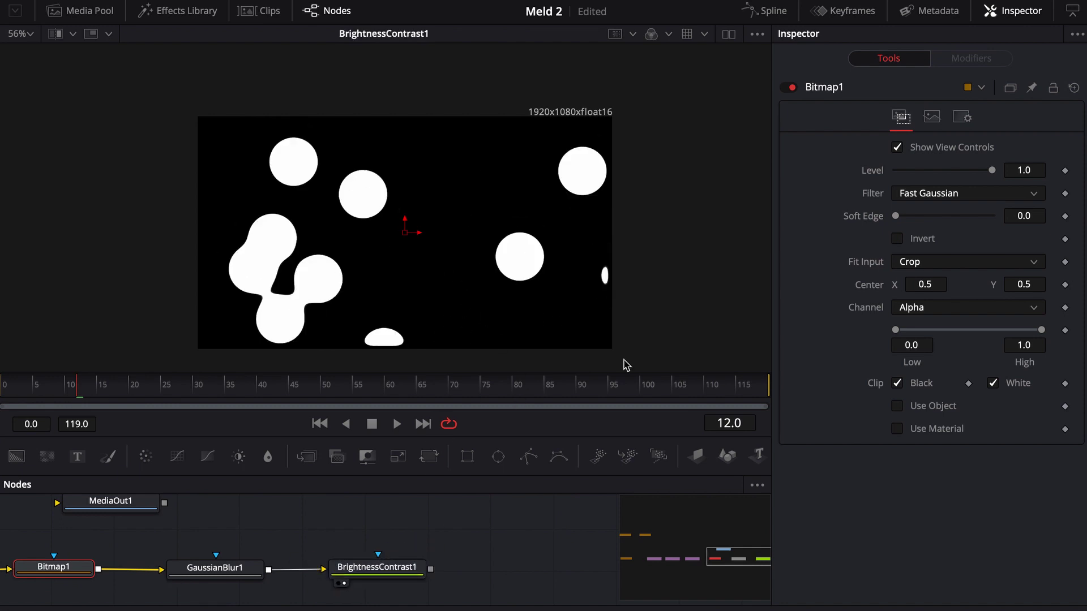
Step: Set BrightnessContrast1's alpha Gamma to 0.06, and check the melding by playing the animation and going to frame 76
click(389, 573)
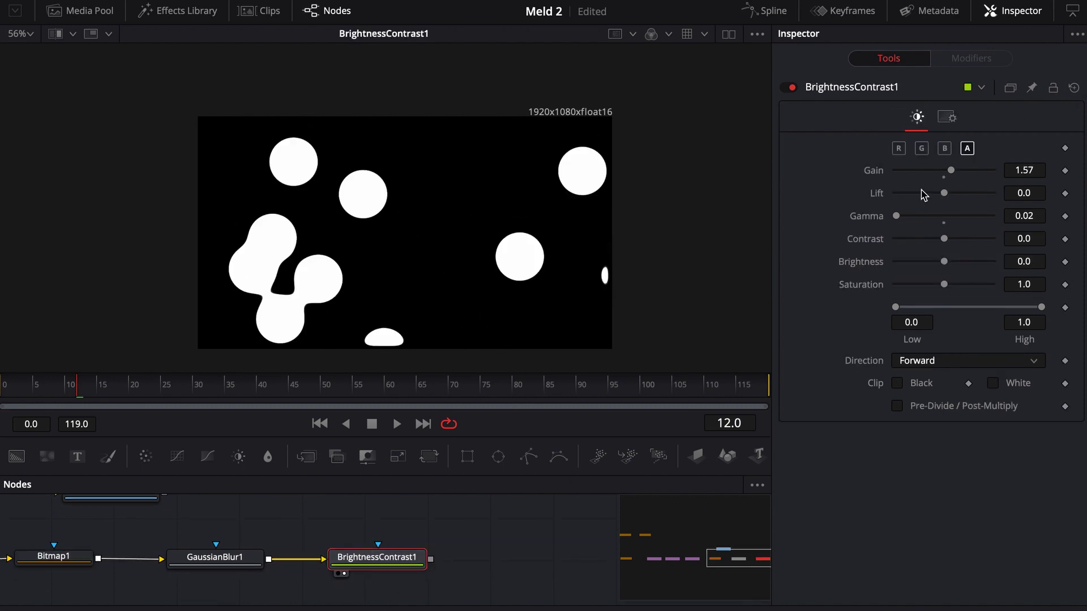
drag(896, 217, 899, 218)
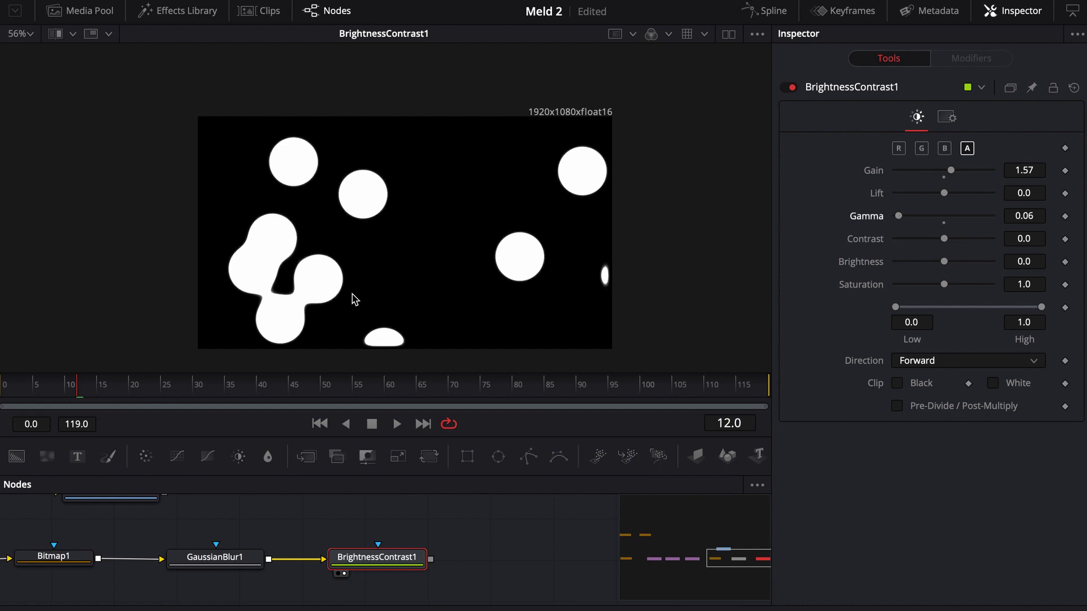
key(space)
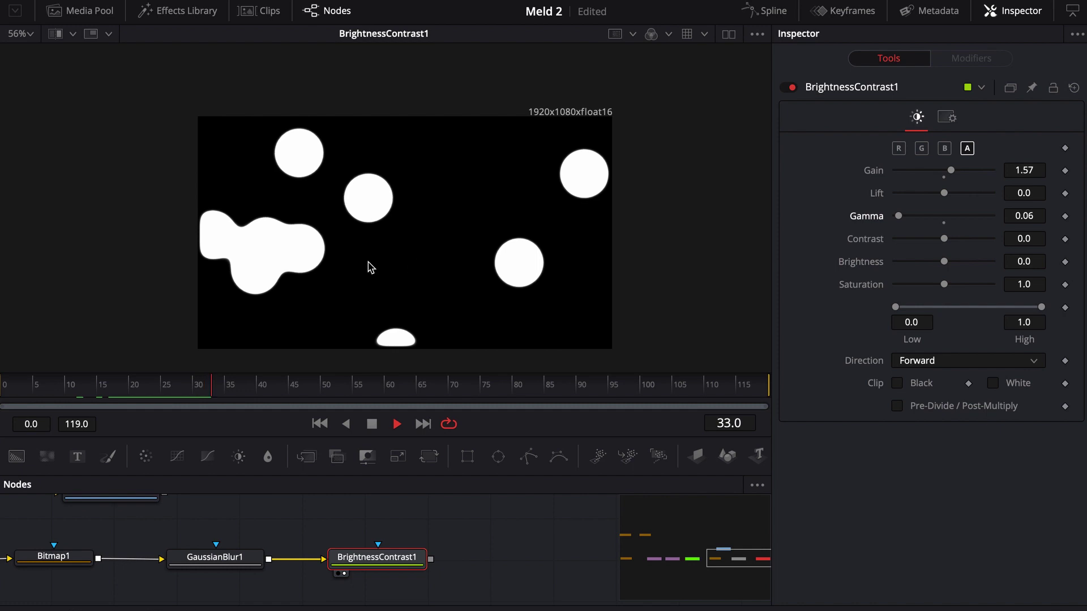
key(space)
drag(454, 388, 487, 388)
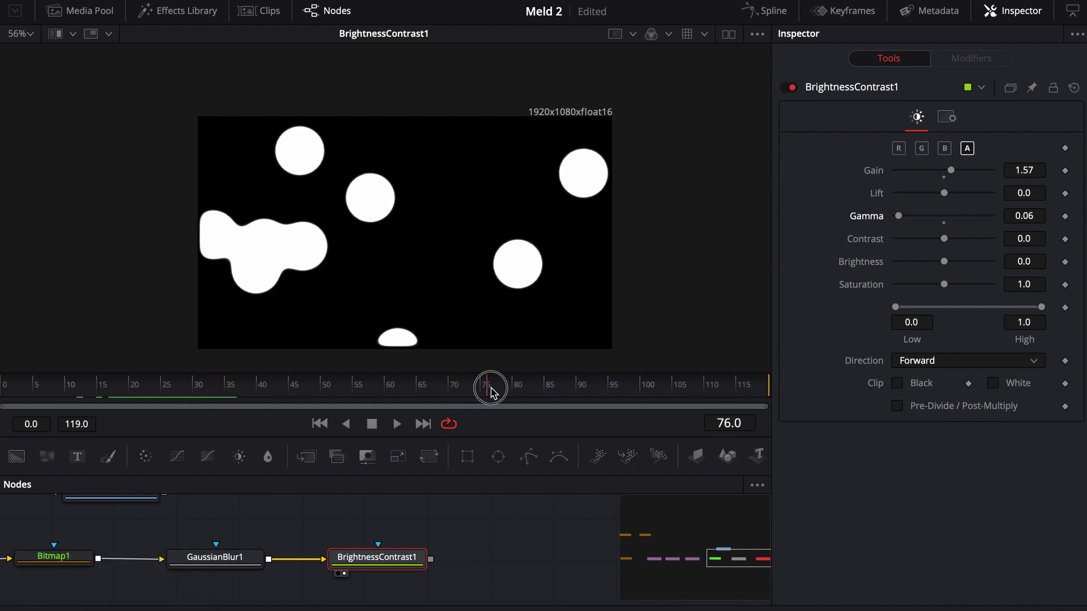
Step: Add a CBAlphaGlow node after BrightnessContrast1 and load it in the viewer
drag(540, 558, 344, 549)
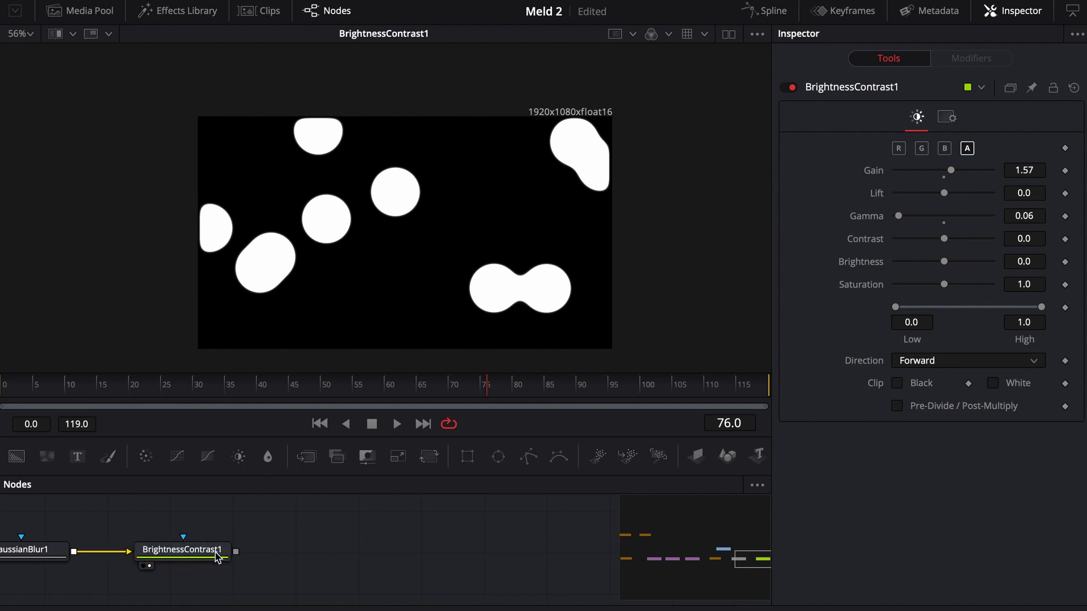
key(shift+space)
text(cb)
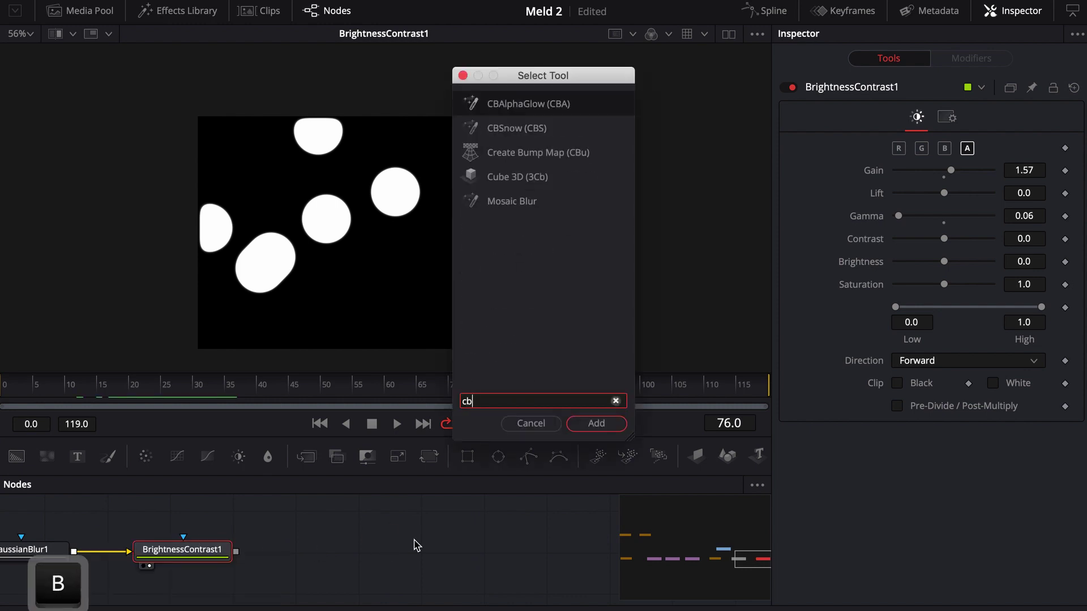
key(Return)
click(275, 566)
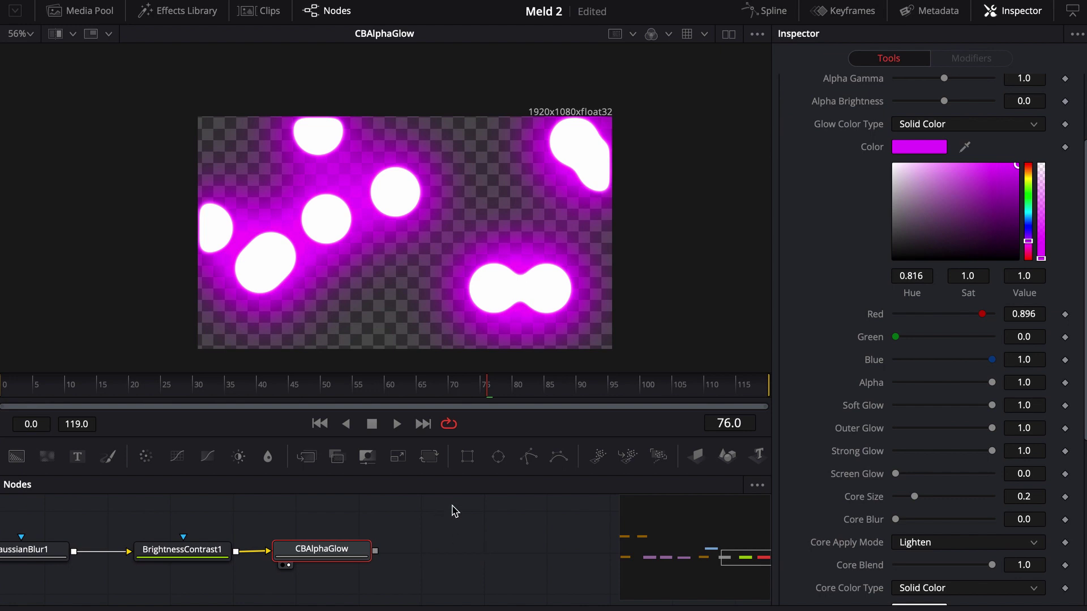
Step: Add a Merge node beside CBAlphaGlow and disconnect it from CBAlphaGlow's output
click(306, 456)
mouse_move(444, 553)
mouse_down()
mouse_move(442, 567)
mouse_move(456, 562)
mouse_move(453, 548)
mouse_up()
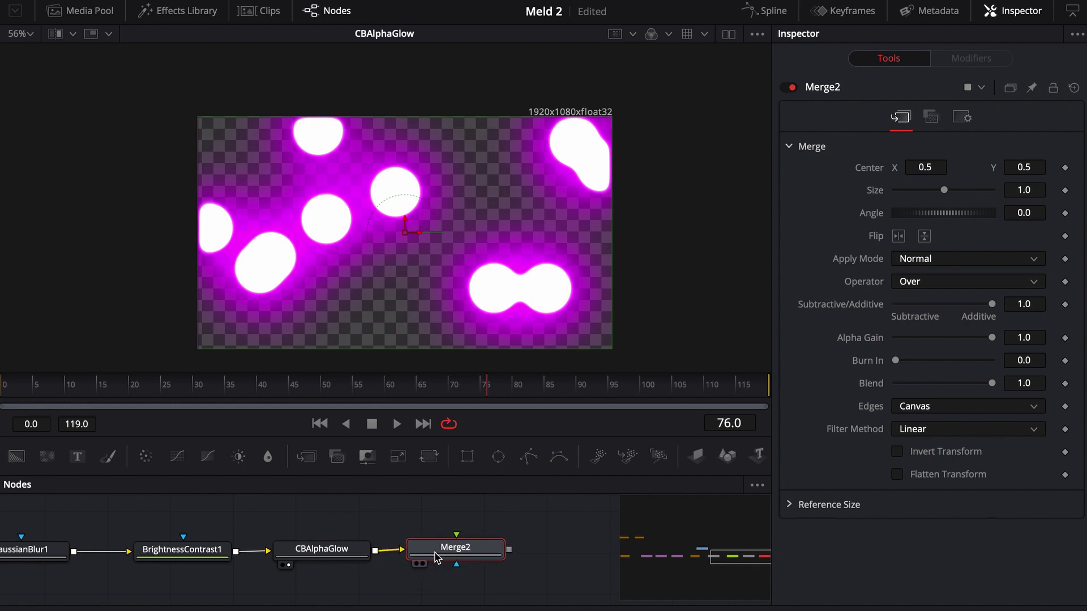
click(405, 550)
drag(515, 560, 462, 530)
click(562, 562)
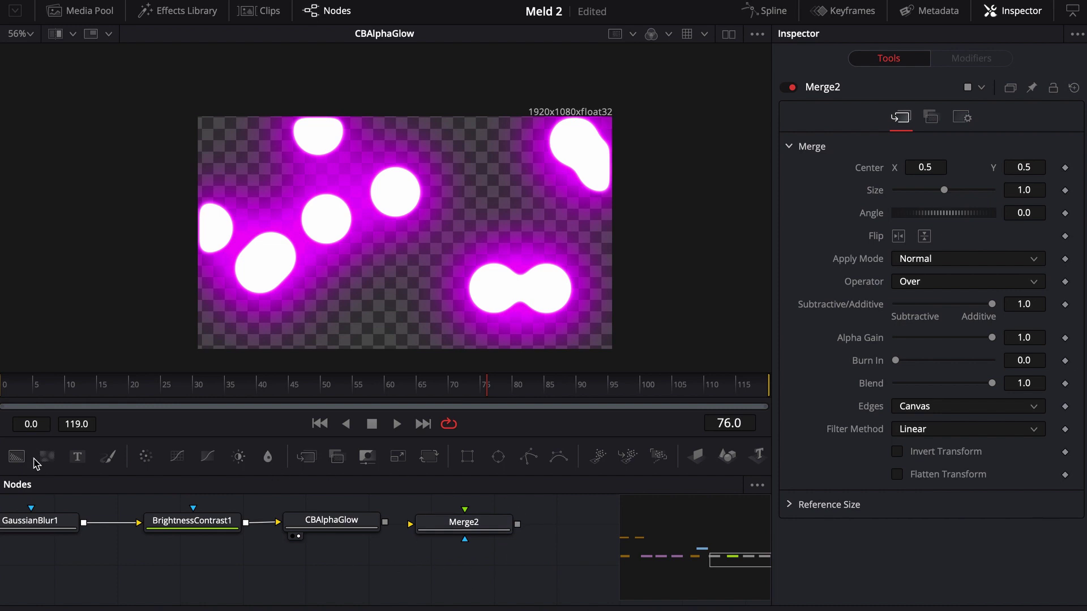
Step: Add a Background node, merge CBAlphaGlow over it in Merge2, and feed Merge2 into MediaOut1 in the viewer
drag(35, 463, 450, 568)
drag(497, 559, 475, 499)
scroll(547, 527, up, 2)
drag(400, 535, 376, 531)
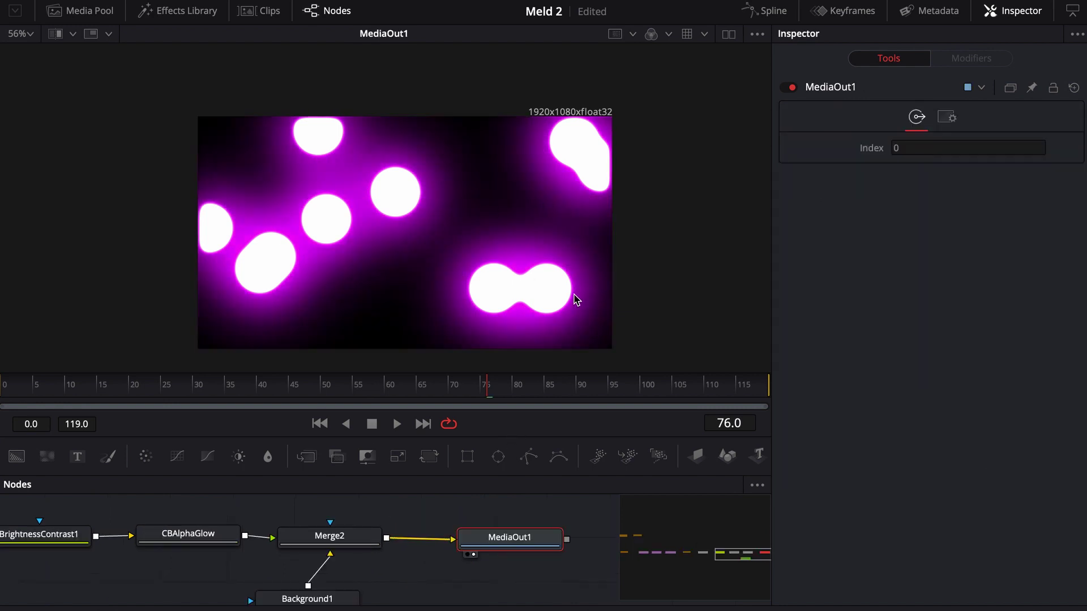
drag(422, 575, 437, 566)
drag(348, 597, 370, 589)
scroll(424, 578, down, 1)
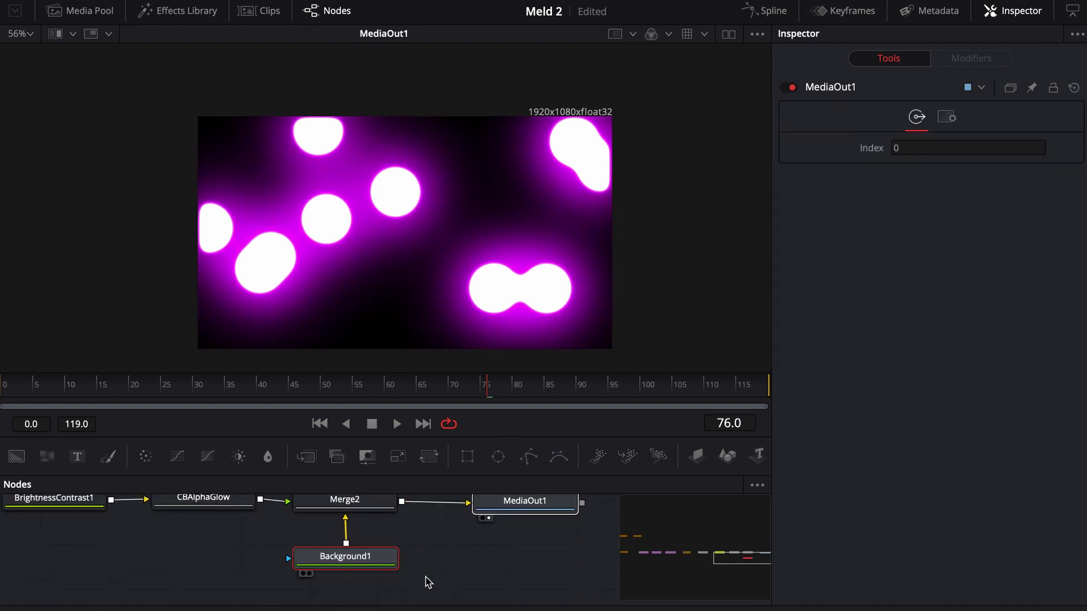
Step: Mask Merge2 with an Ellipse node with a Soft Edge of 0.022, and place MediaOut1 farther from Merge2
scroll(420, 567, up, 2)
click(391, 560)
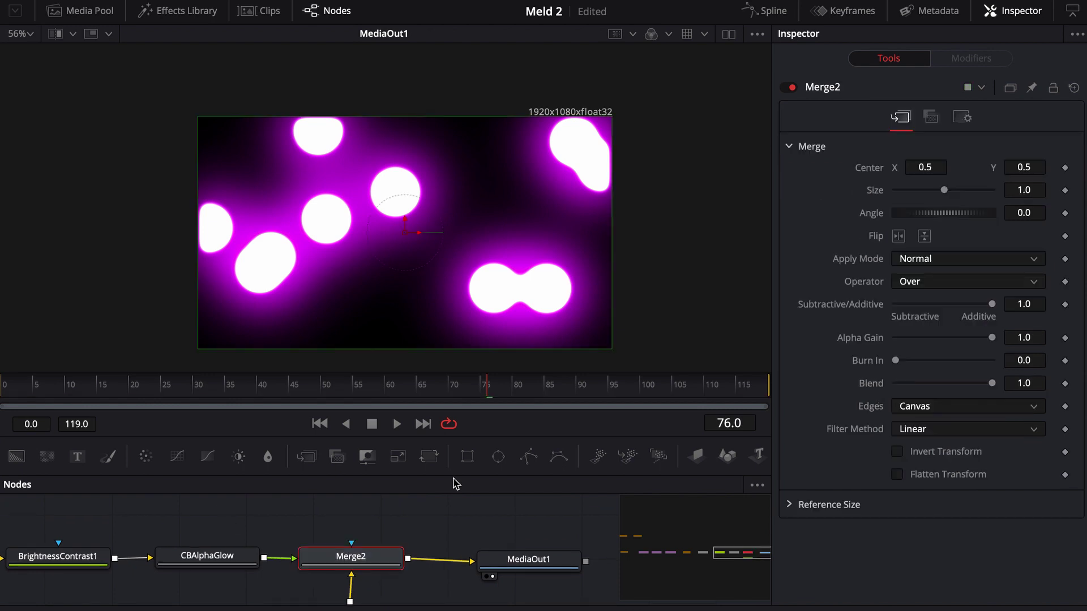
click(499, 457)
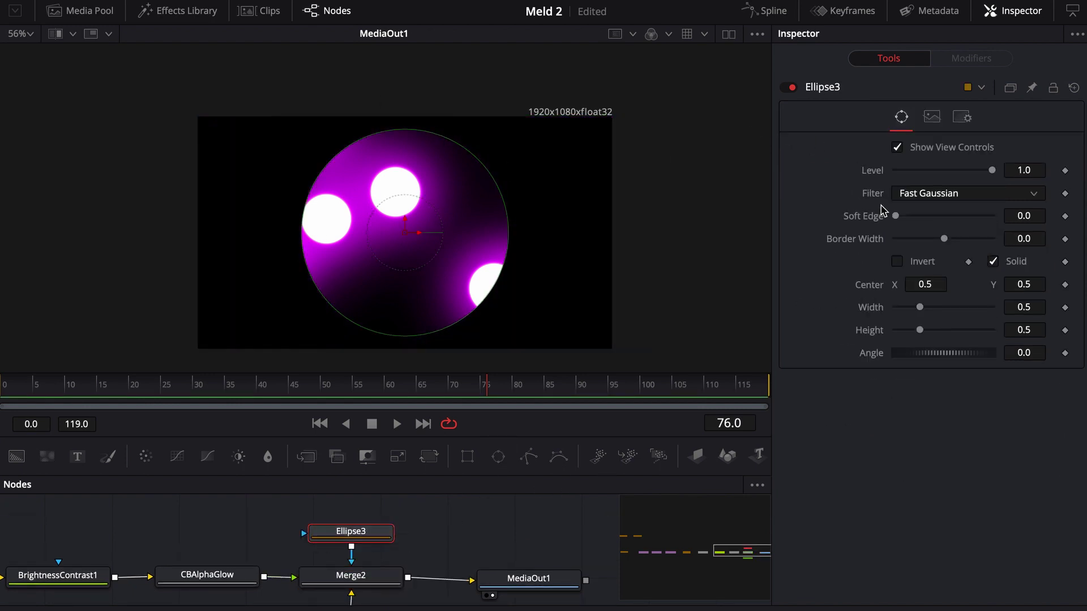
drag(897, 216, 907, 220)
click(431, 529)
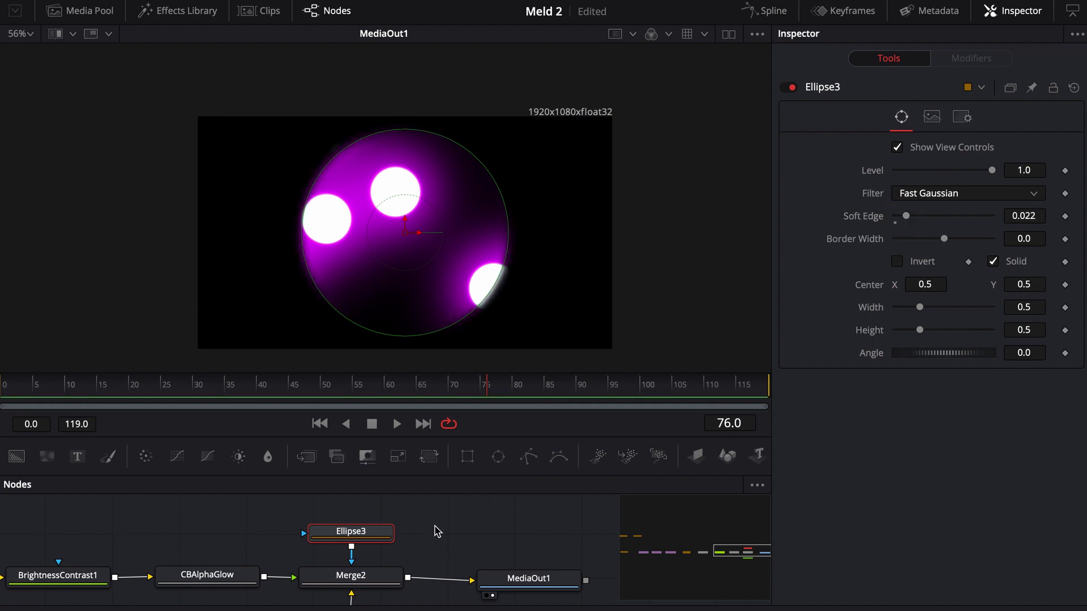
drag(478, 532, 373, 526)
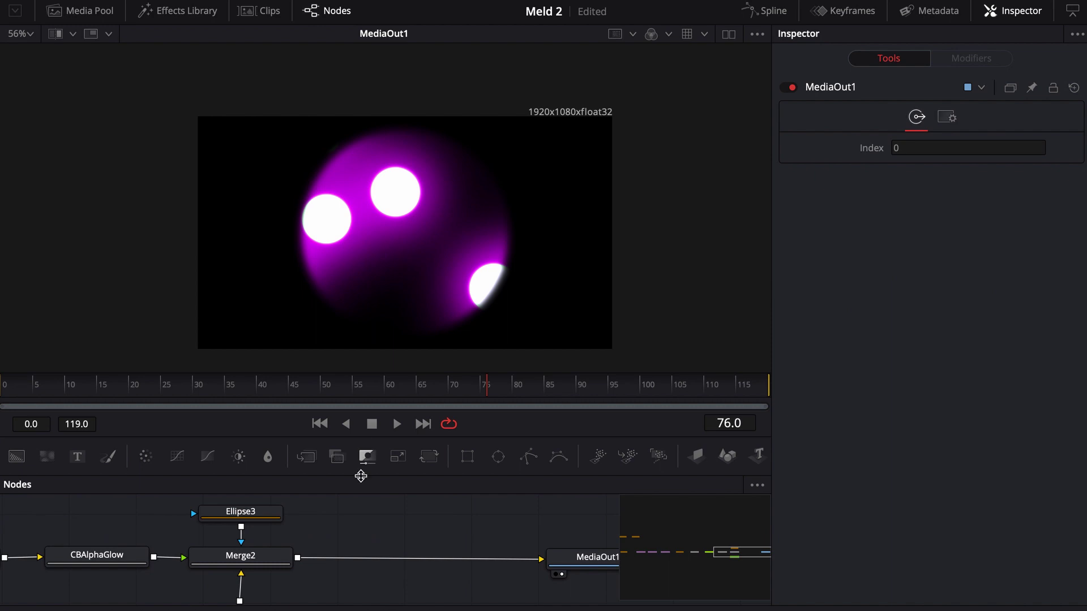
drag(430, 528, 606, 536)
Step: Set CBAlphaGlow's Core Size to 0.0 and its Core Blend to 0.717
click(281, 566)
click(282, 565)
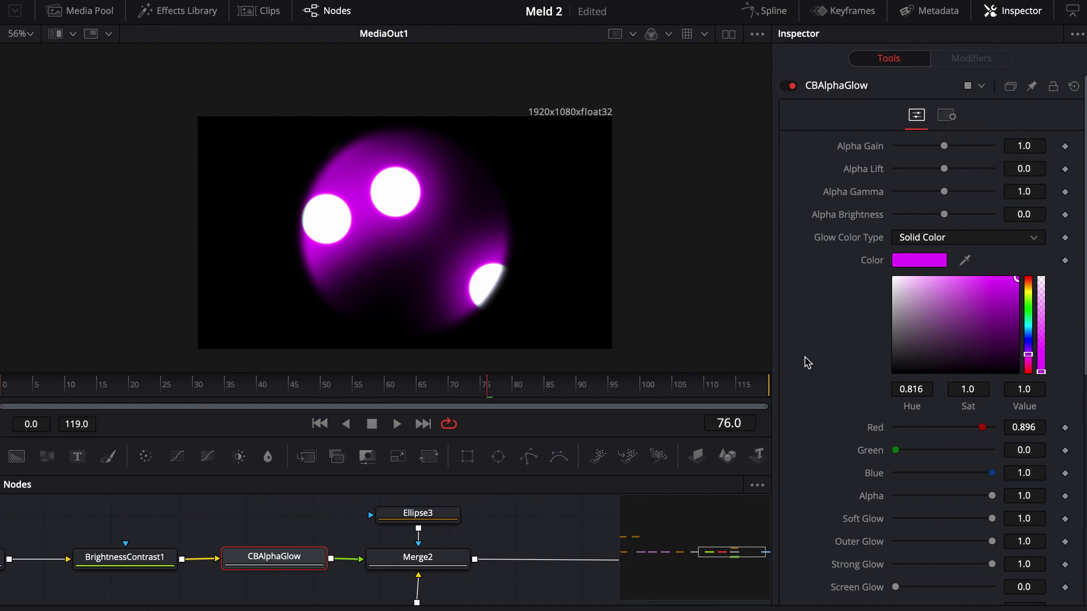
scroll(807, 362, down, 5)
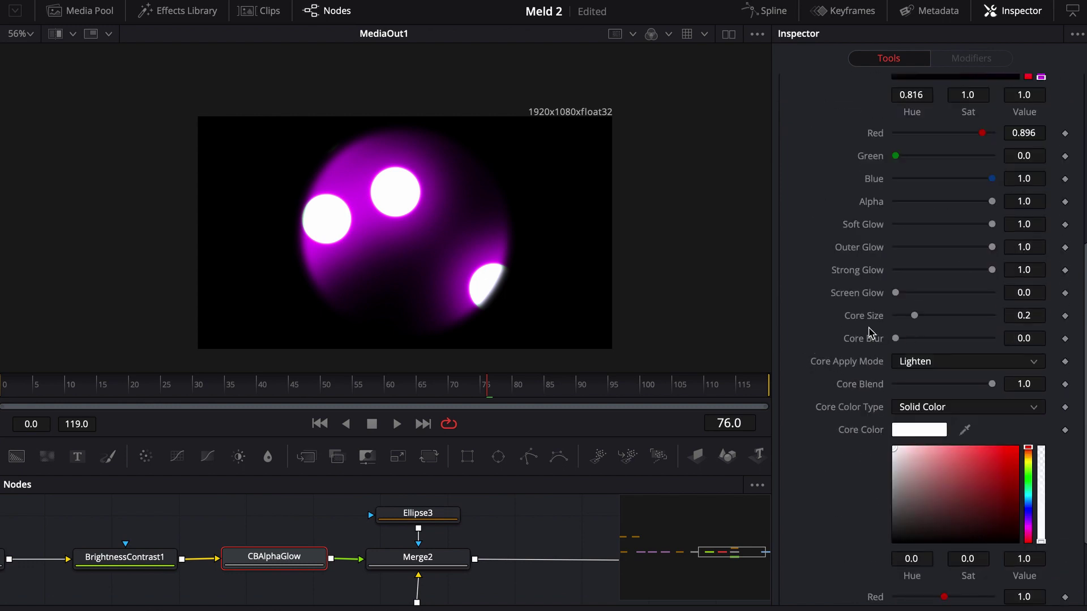
drag(914, 315, 866, 315)
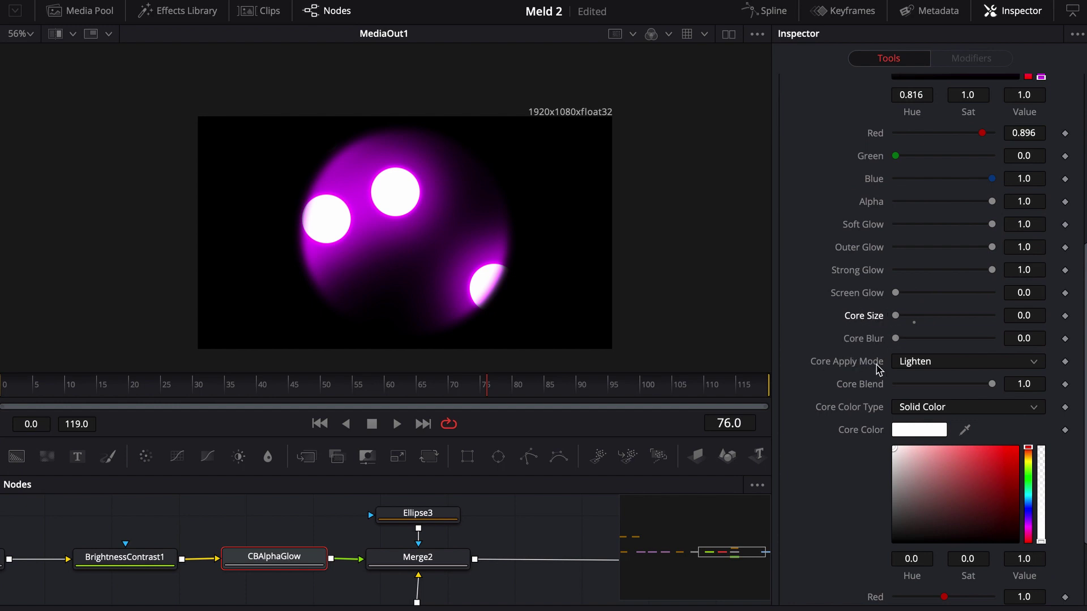
drag(992, 384, 965, 385)
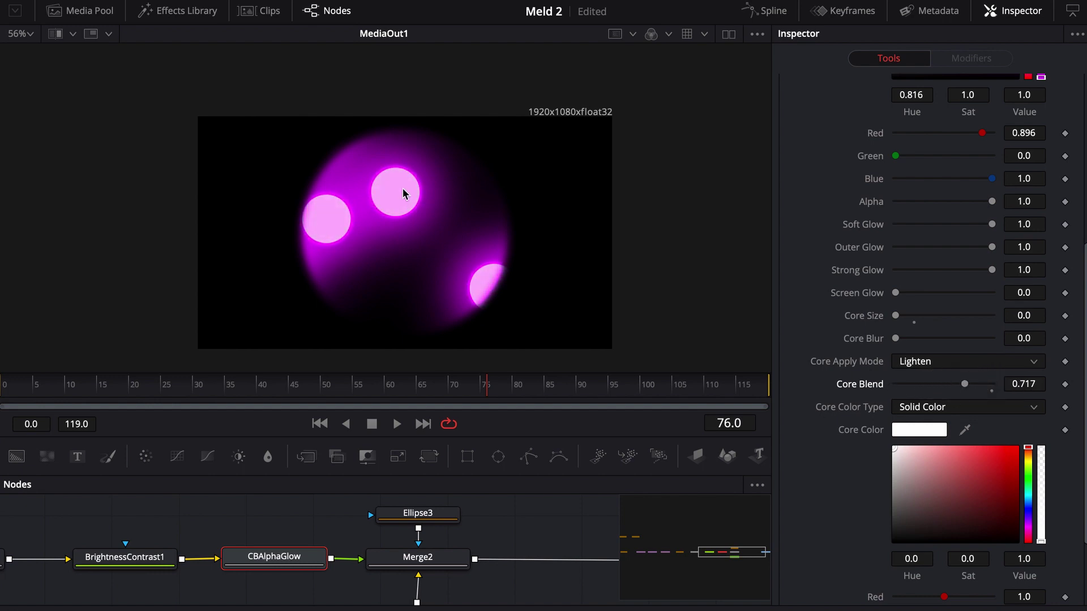
Step: Set CBAlphaGlow's glow Color to green with a Hue of 0.312, and its Core Color to red with a Value of 0.984
scroll(818, 473, down, 1)
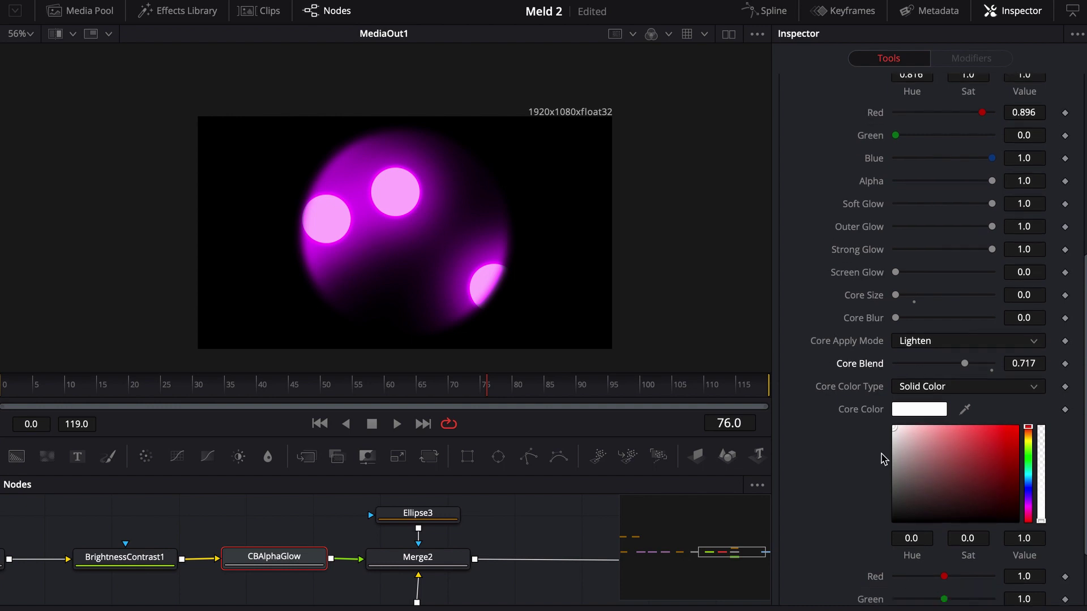
scroll(833, 407, up, 8)
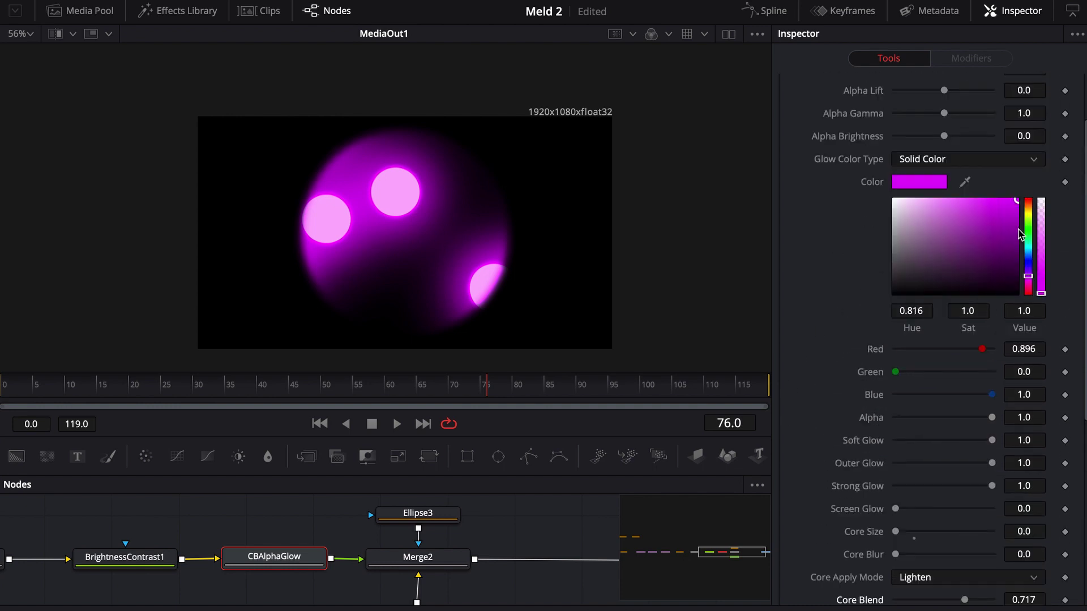
drag(1019, 230, 1024, 228)
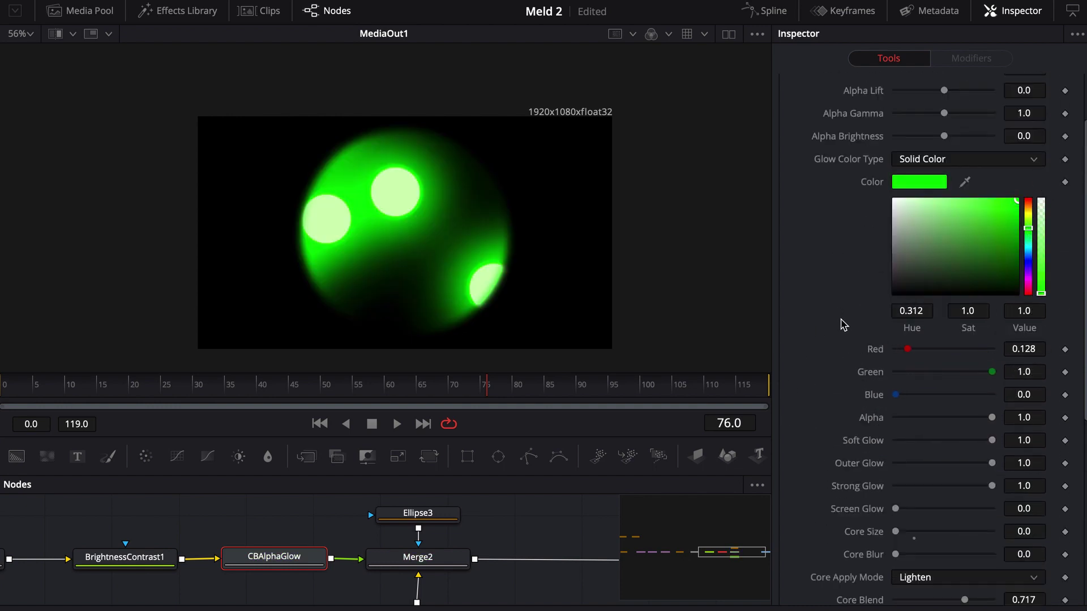
scroll(843, 325, down, 8)
drag(965, 523, 1018, 491)
scroll(806, 360, down, 2)
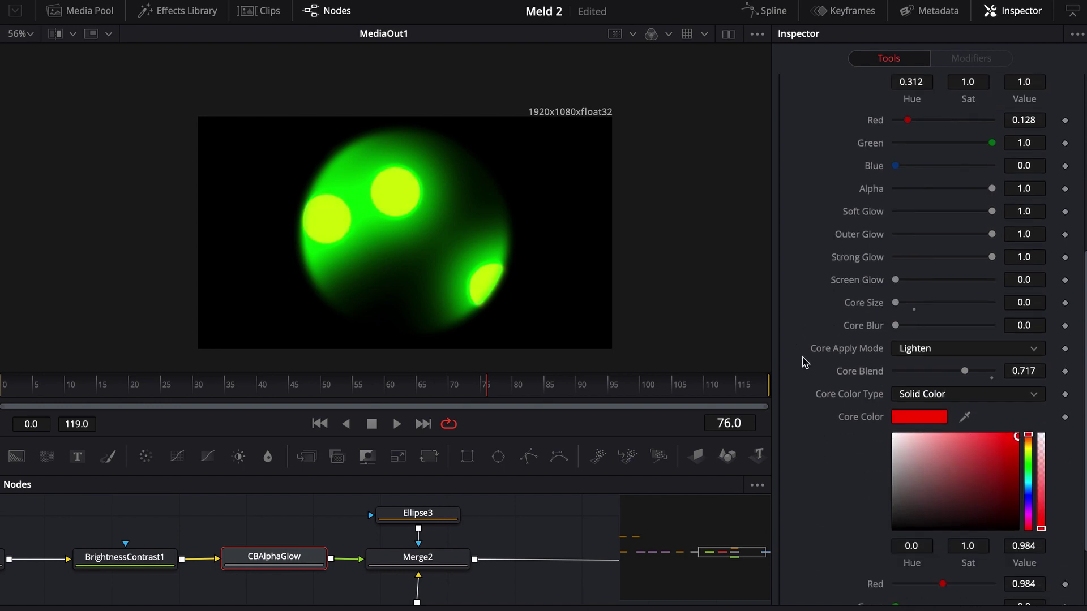
Step: Set CBAlphaGlow's Core Apply Mode to Normal and its Core Blend to 0.52
click(942, 349)
click(928, 367)
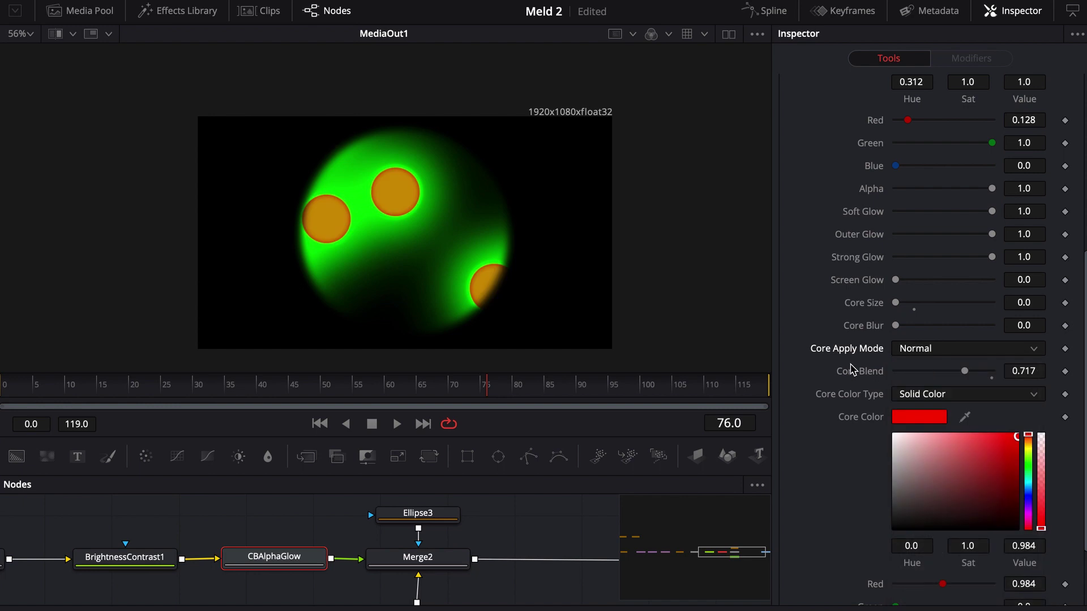
scroll(844, 362, down, 2)
scroll(844, 356, down, 2)
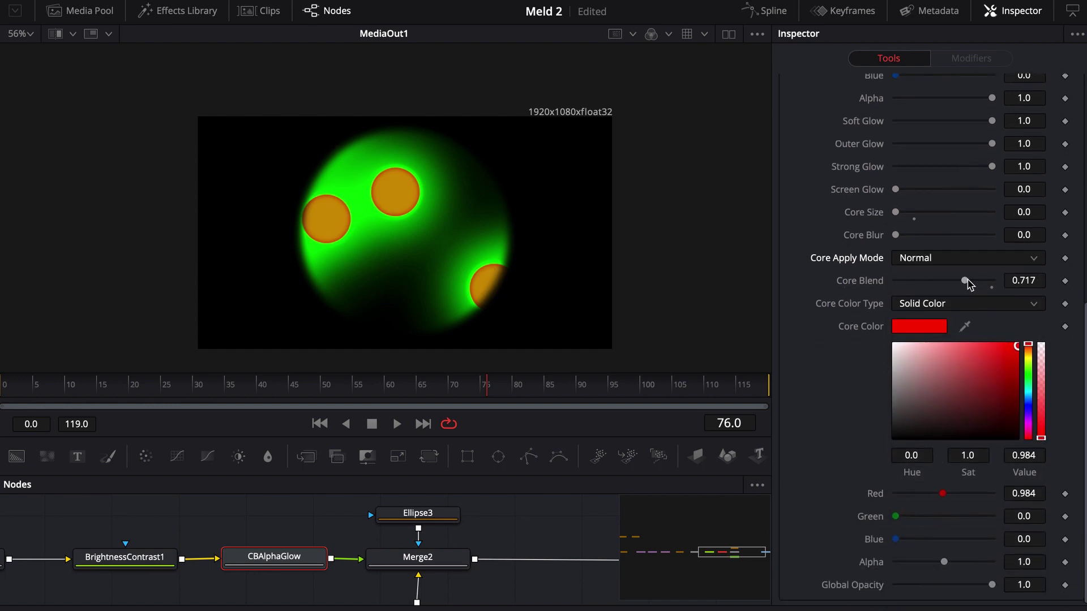
drag(964, 281, 947, 285)
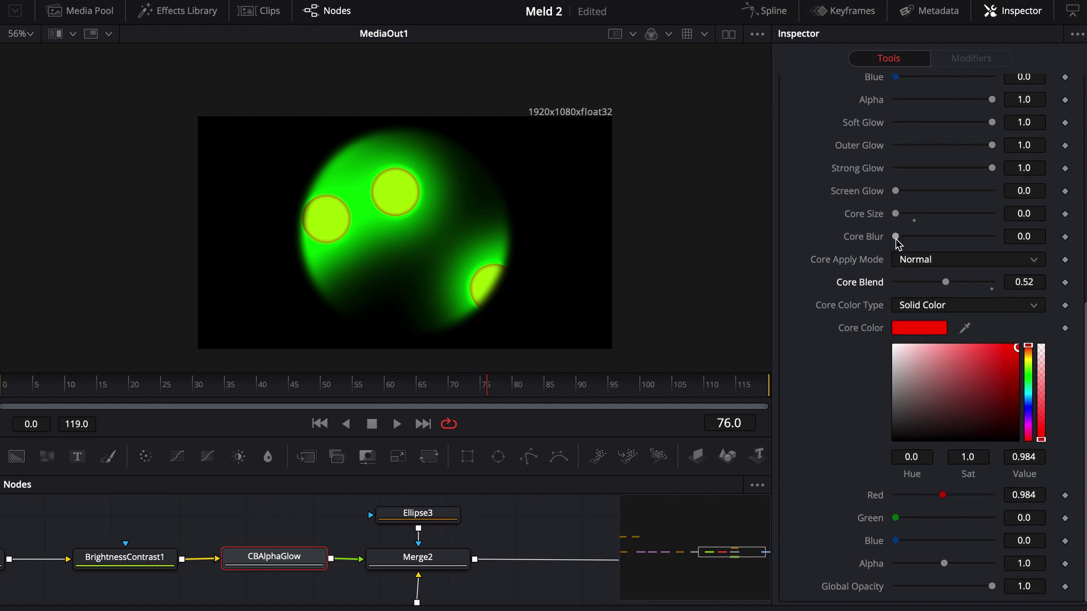
Step: Set CBAlphaGlow's Core Blur to 0.717, Core Size to 0.15 and Core Blend to 0.449
drag(897, 236, 963, 242)
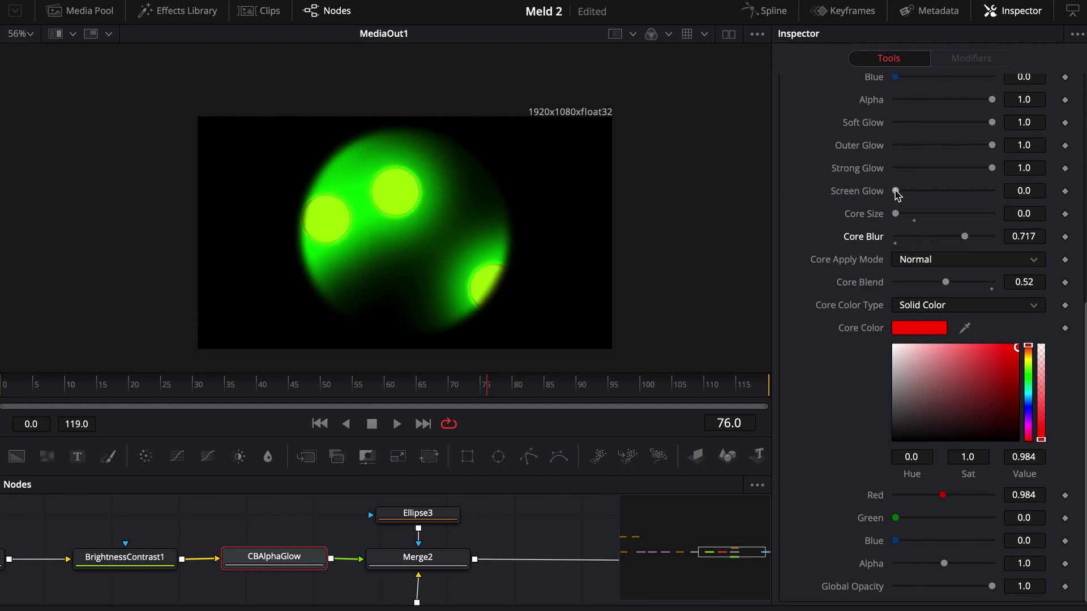
mouse_move(897, 214)
mouse_down()
mouse_move(924, 220)
mouse_move(910, 218)
mouse_up()
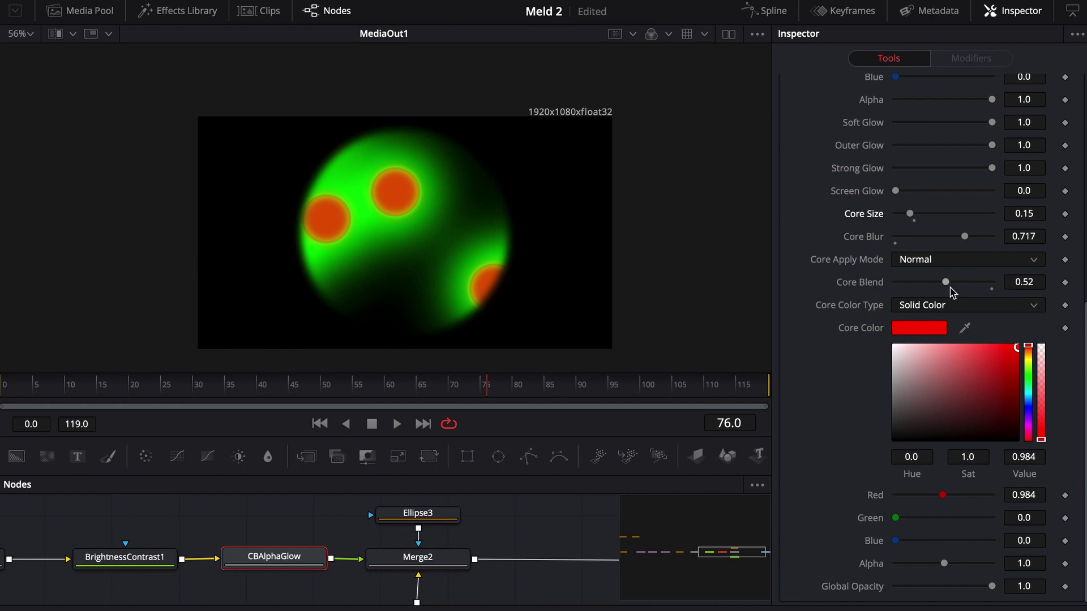
drag(946, 285, 937, 285)
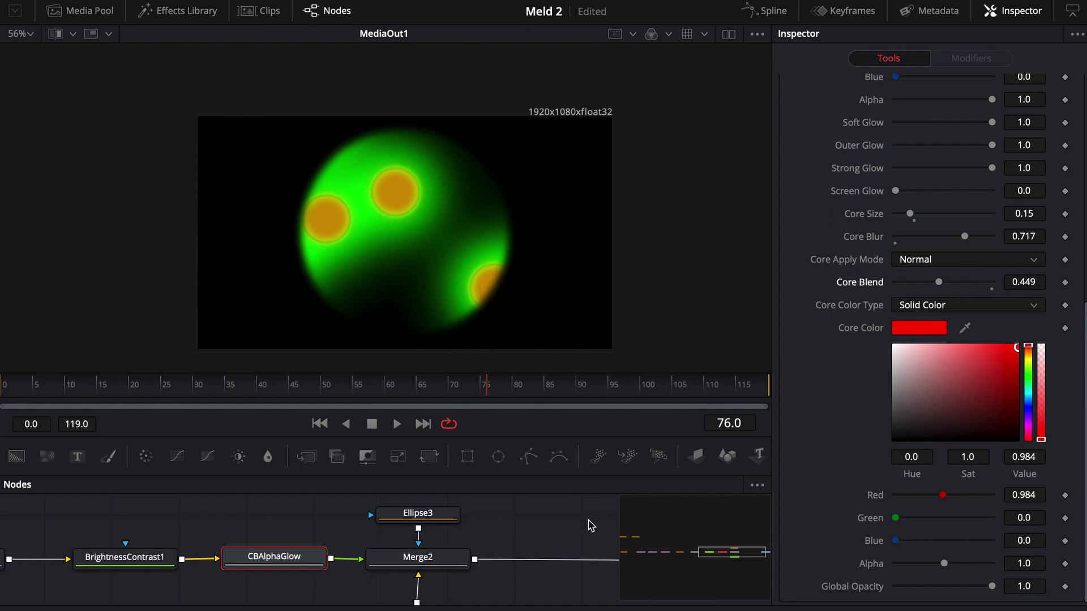
Step: Set CBAlphaGlow's Screen Glow to 0.1772, and view the result on the Edit page before returning to the Fusion page
scroll(825, 479, down, 1)
scroll(829, 484, up, 5)
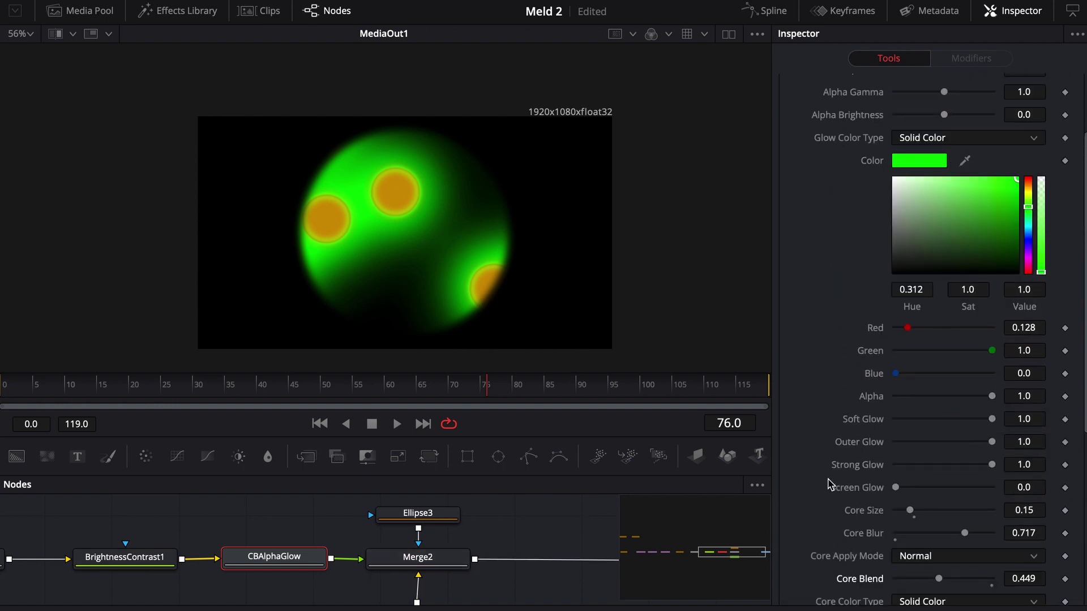
scroll(829, 483, down, 1)
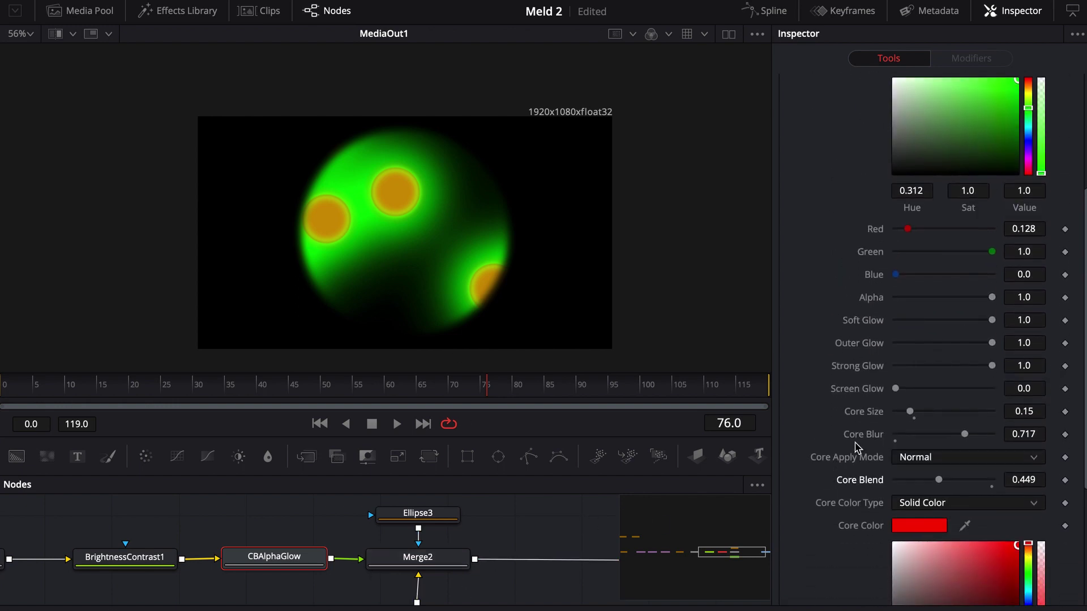
drag(895, 389, 963, 389)
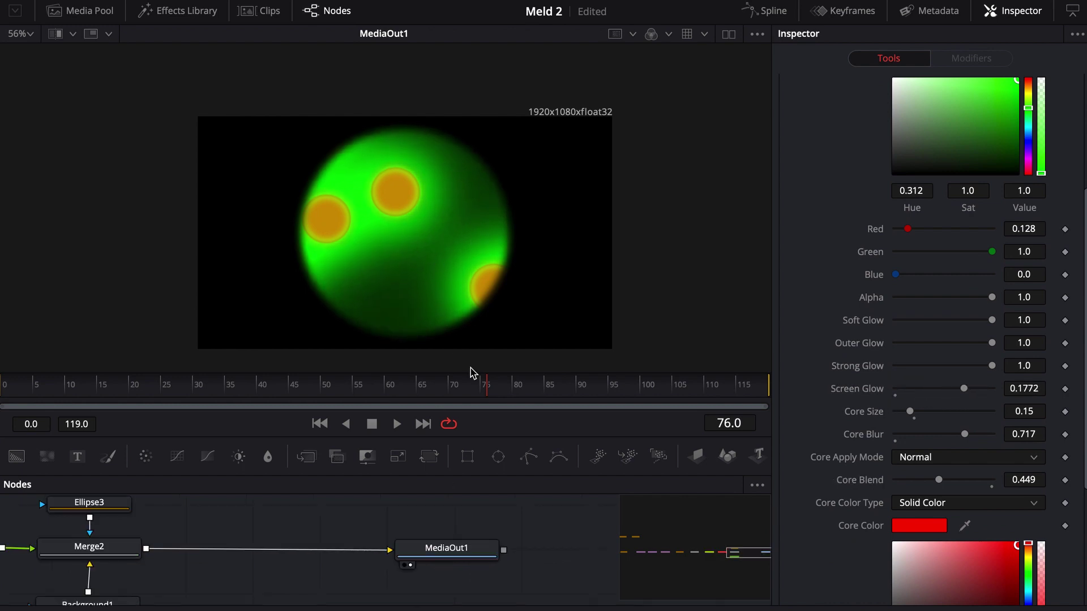
key(shift+4)
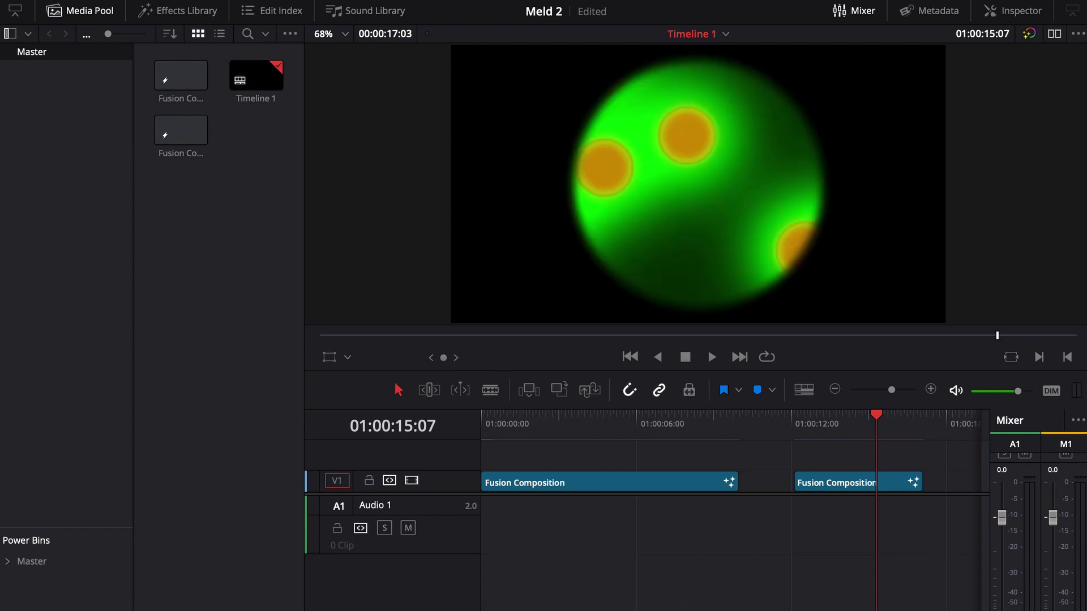
key(shift+5)
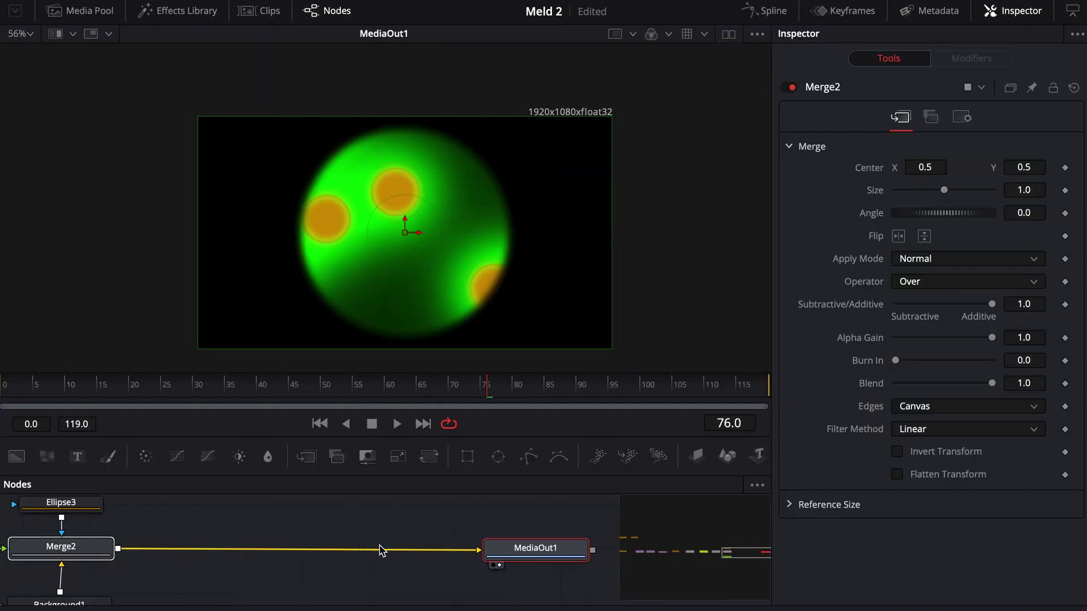
Step: Add a TV node between Merge2 and MediaOut1
click(380, 546)
drag(243, 533, 351, 532)
click(189, 548)
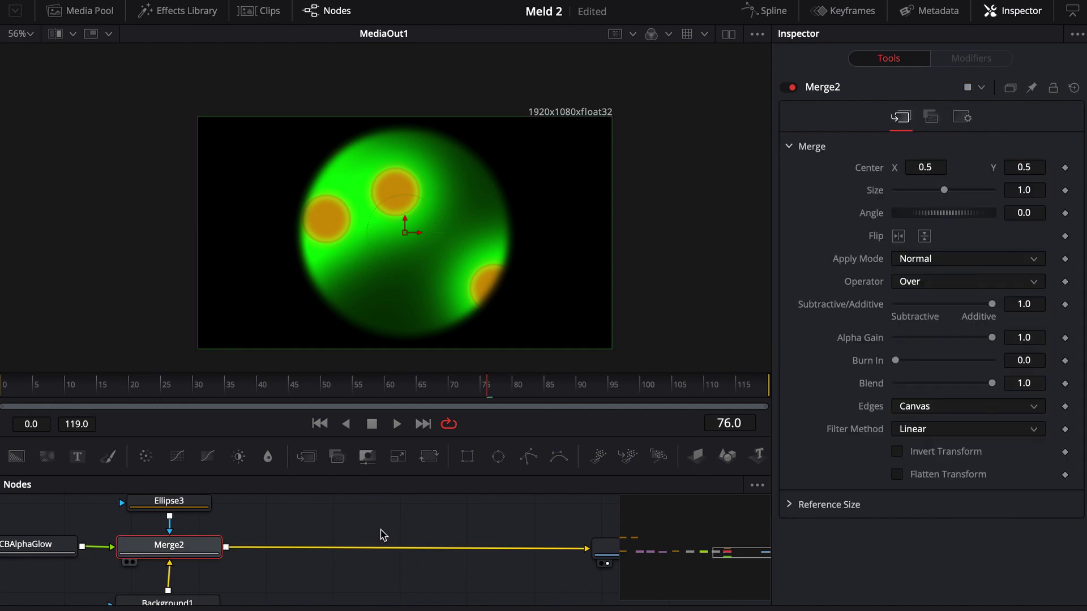
key(shift+space)
text(tv)
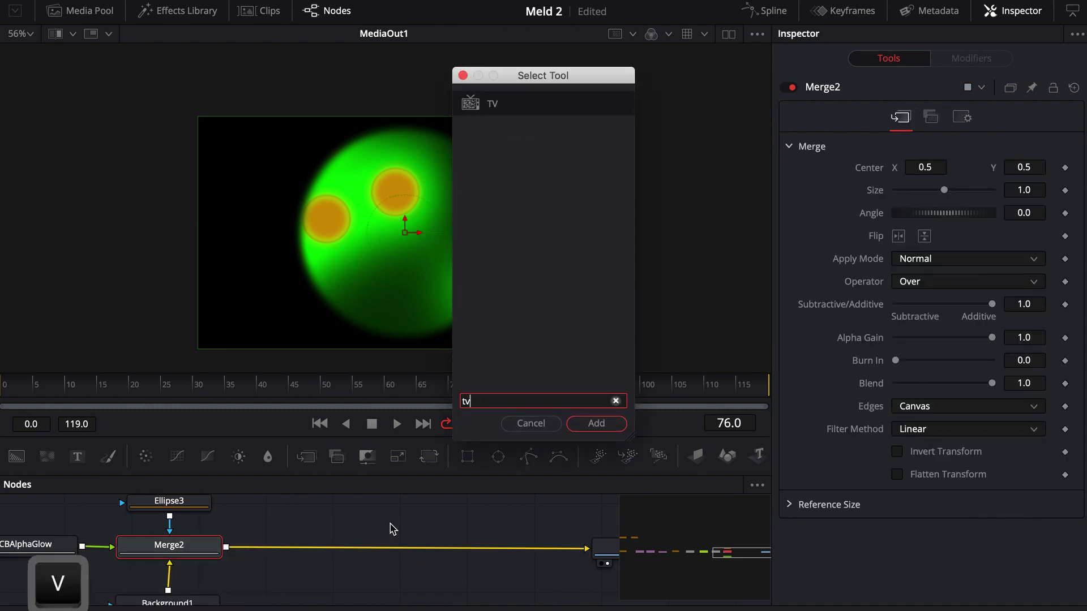
key(Return)
click(358, 549)
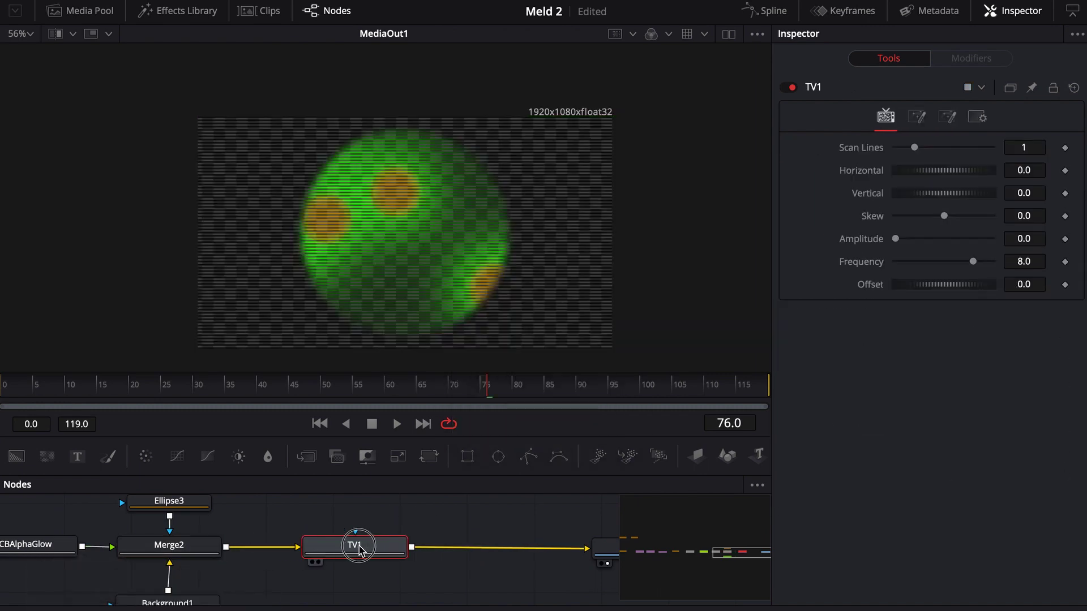
drag(358, 549, 364, 550)
Step: Set TV1's Scan Lines to 0 and its noise to a Power of 2.68 and a Size of 0.236
drag(912, 148, 824, 152)
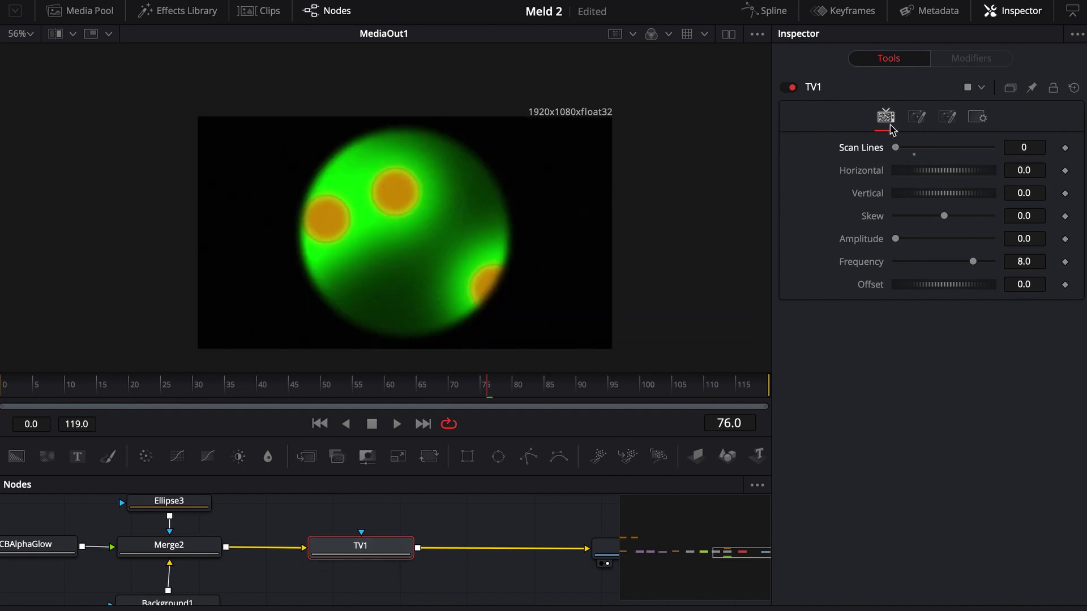
click(917, 118)
drag(920, 147, 902, 173)
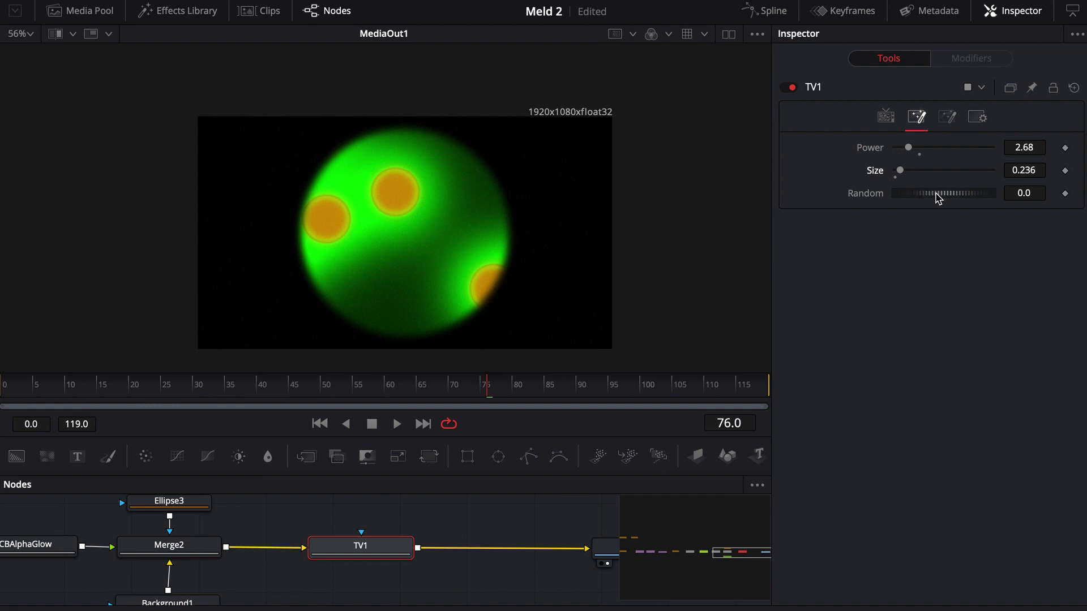
Step: Drive TV1's noise Random value with the expression time*.05, and scrub the timeline from the start to frame 51
click(1023, 194)
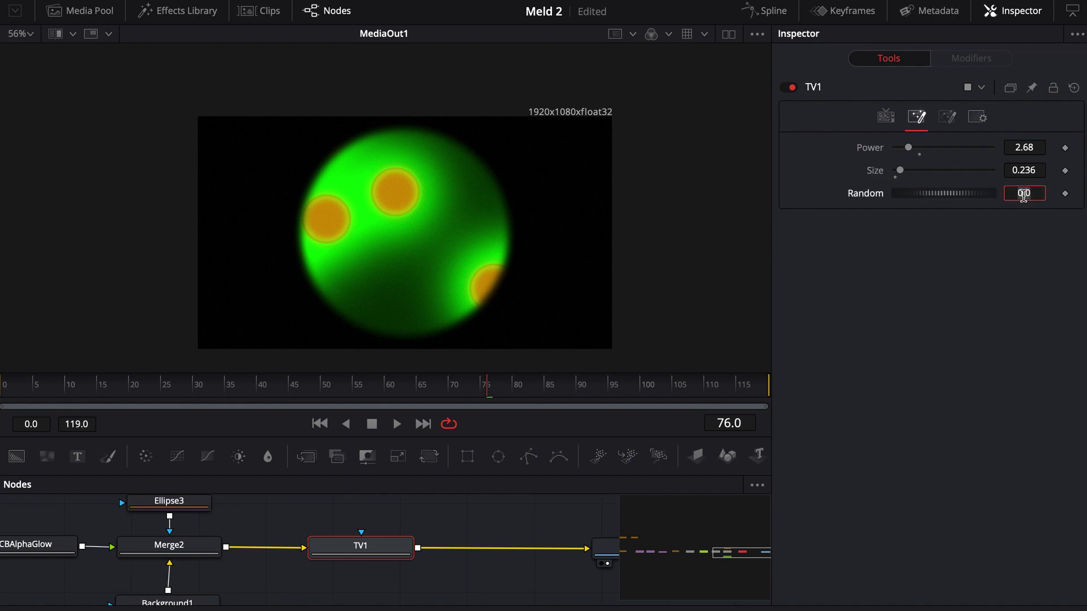
text(=)
key(Return)
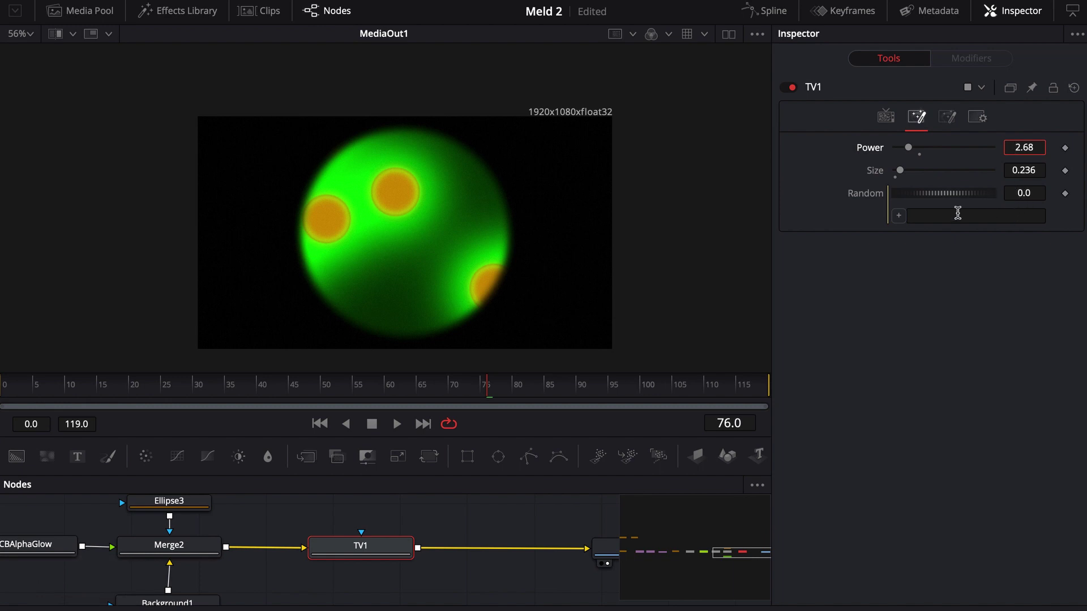
click(955, 216)
text(time)
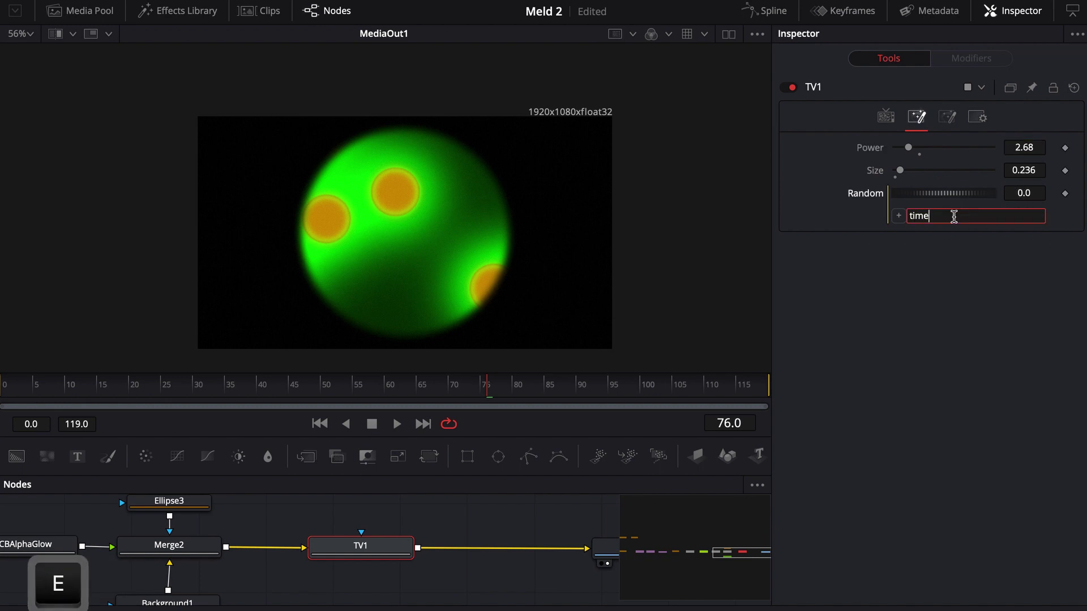
key(shift)
text(*)
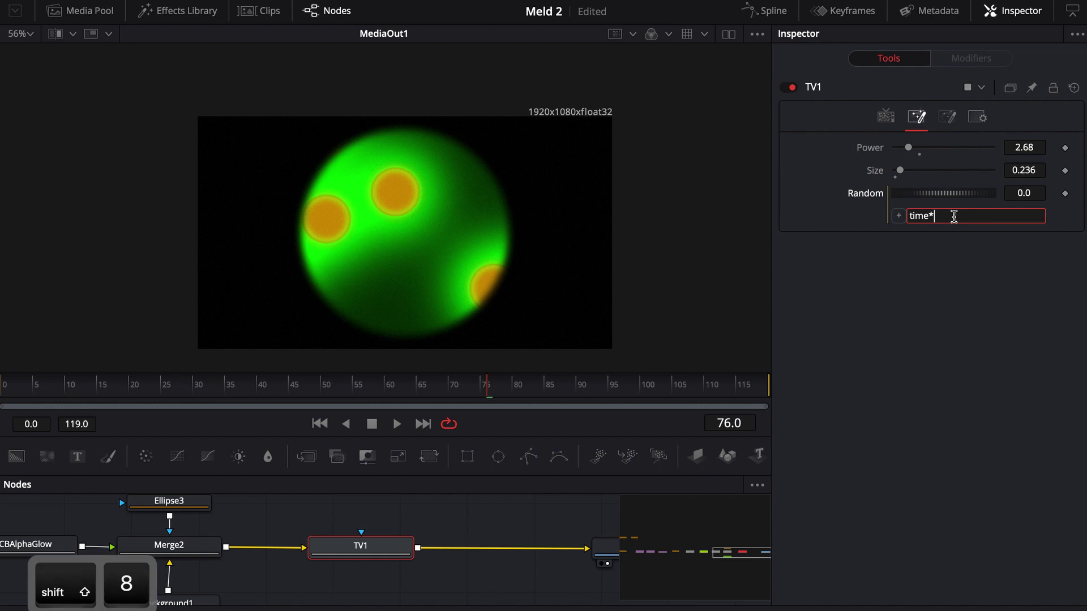
text(.05)
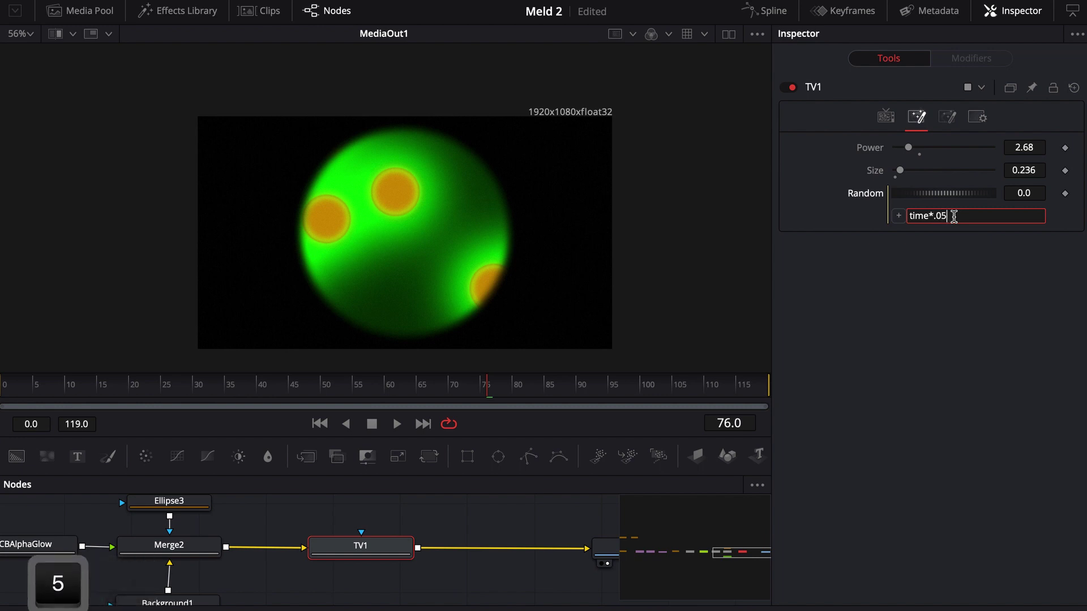
key(Return)
click(899, 351)
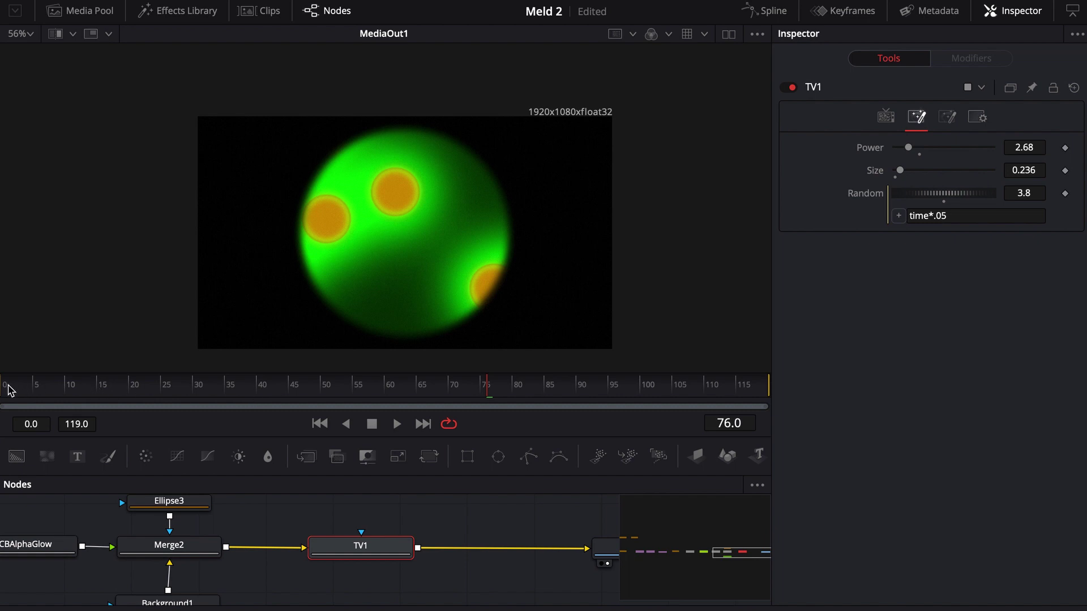
drag(7, 388, 327, 388)
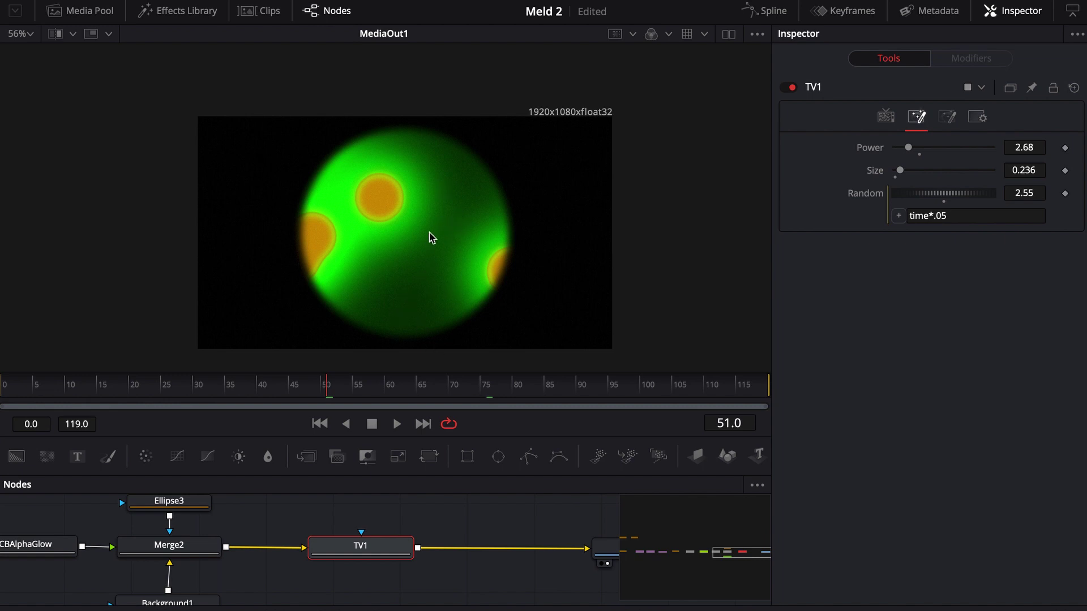
Step: Move Ellipse3 between Merge2 and TV1, connect it to TV1's effect mask as well, and select TV1
drag(417, 519, 393, 544)
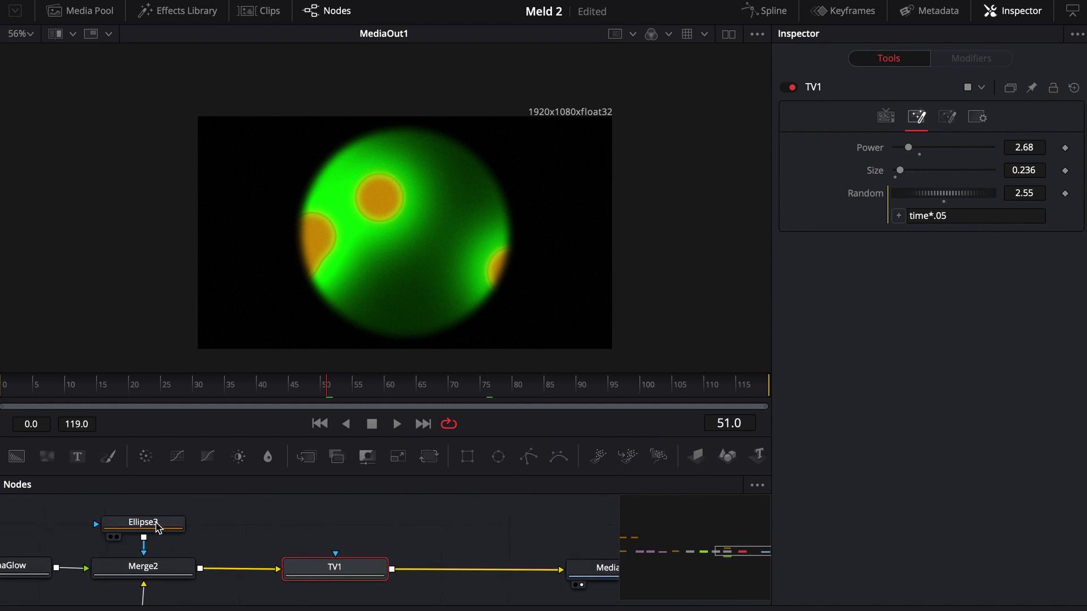
drag(148, 527, 248, 504)
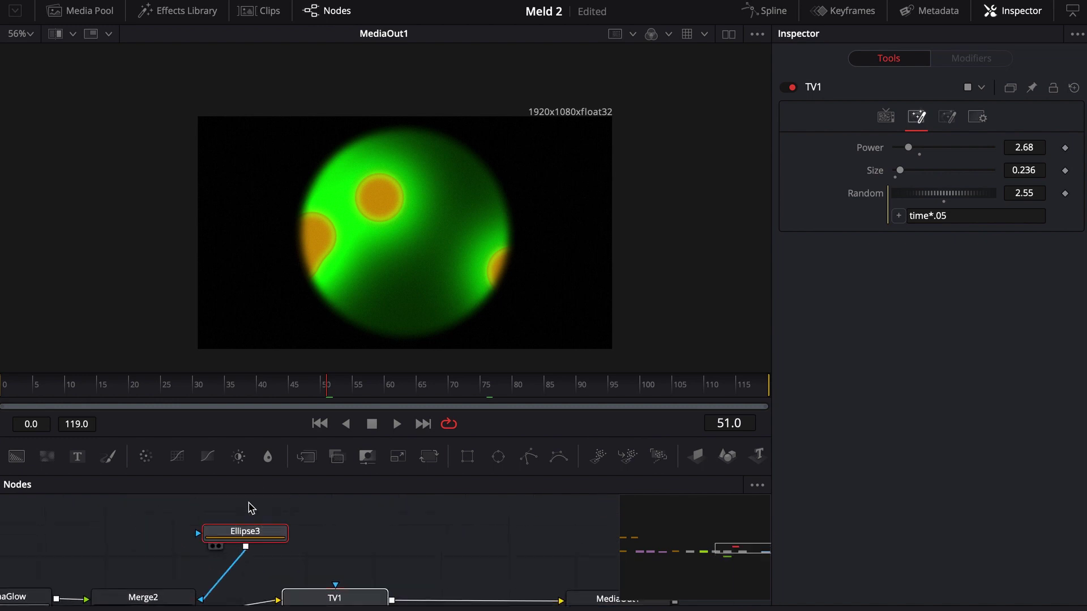
drag(361, 547, 349, 529)
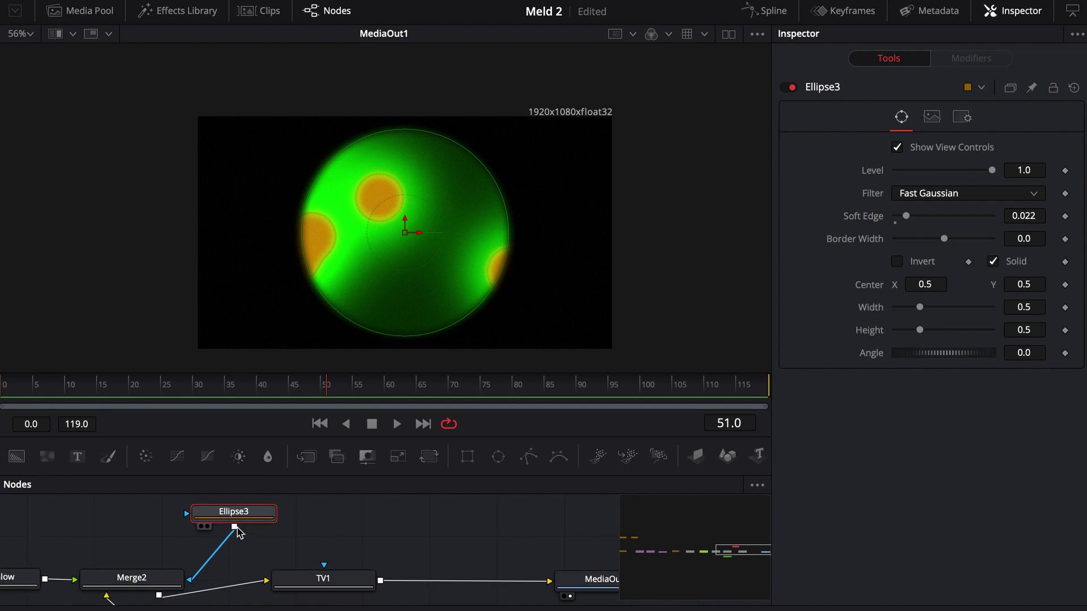
drag(234, 527, 326, 578)
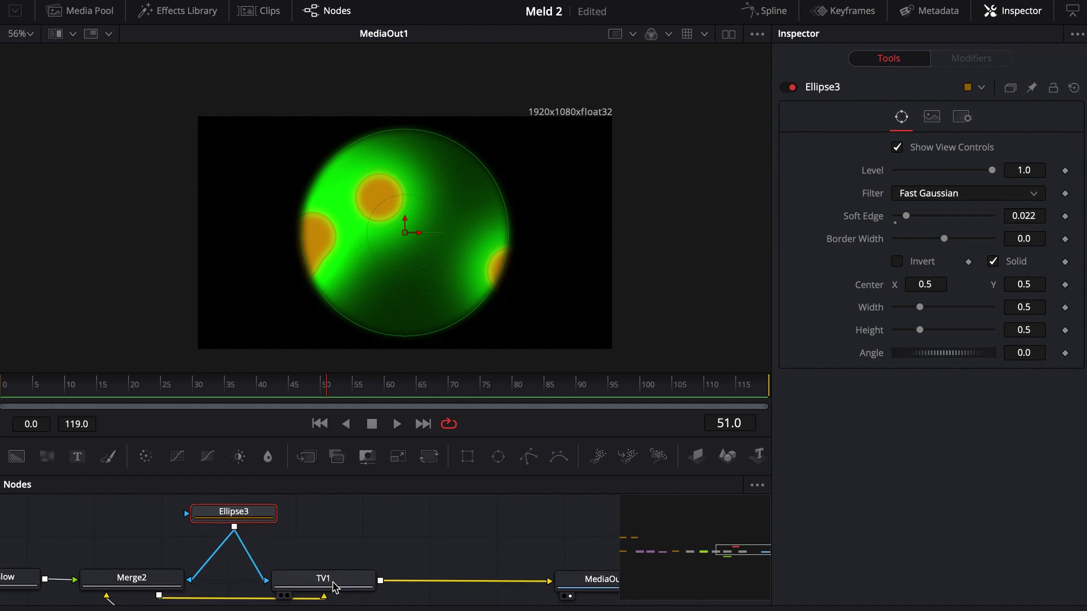
click(326, 578)
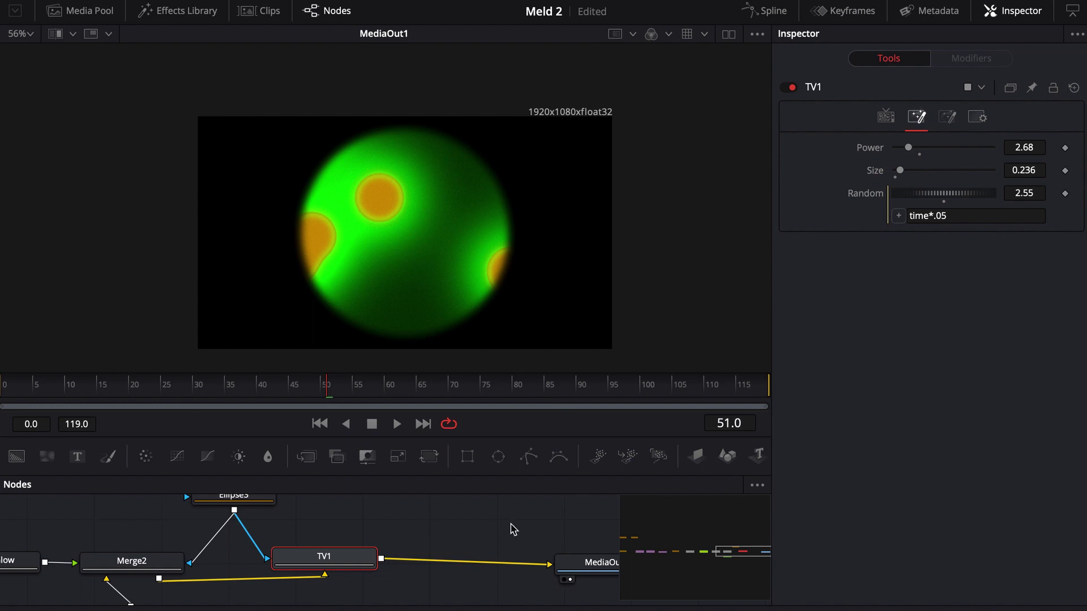
click(511, 528)
drag(511, 529, 469, 522)
click(391, 545)
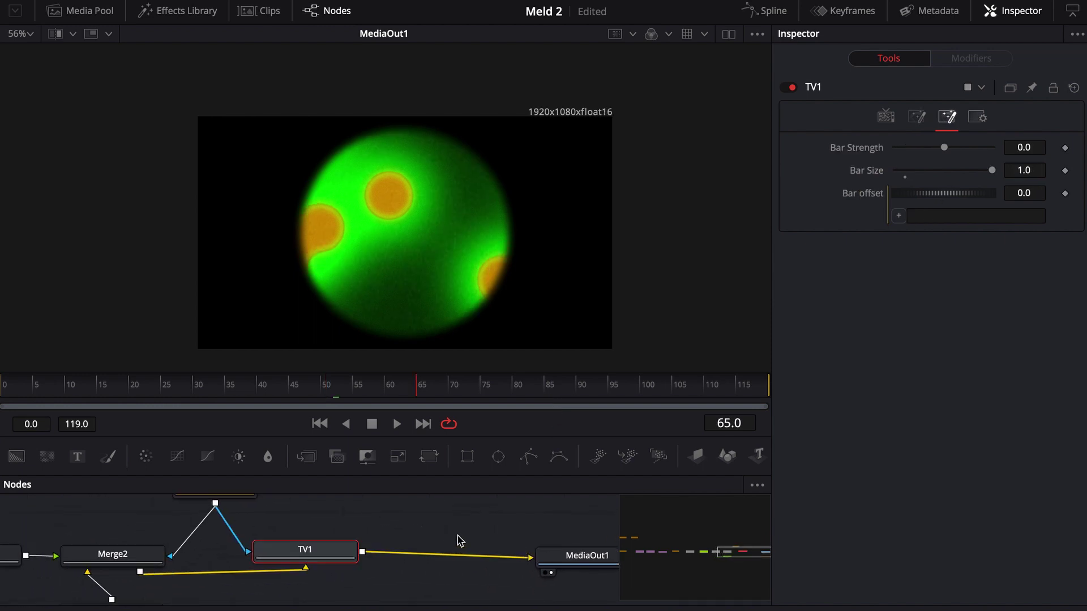